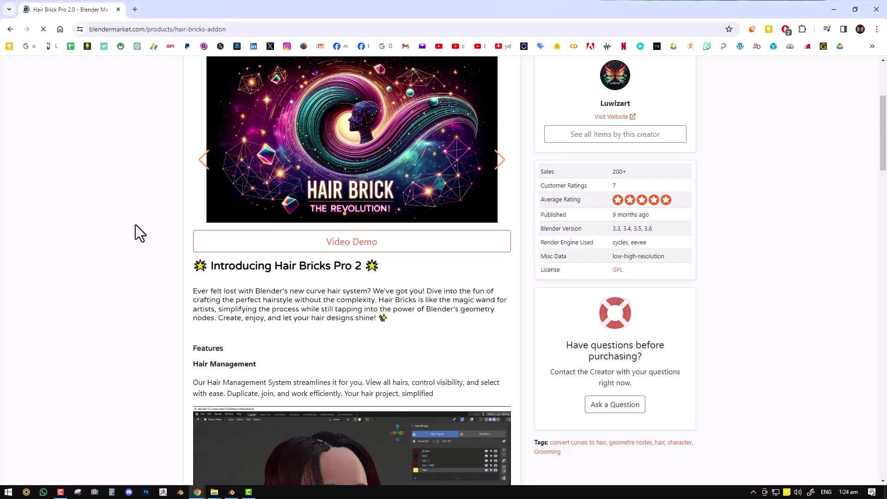
- Look through the Hair Brick Pro 2.0 add-on page and its feature descriptions
scroll(313, 217, down, 6)
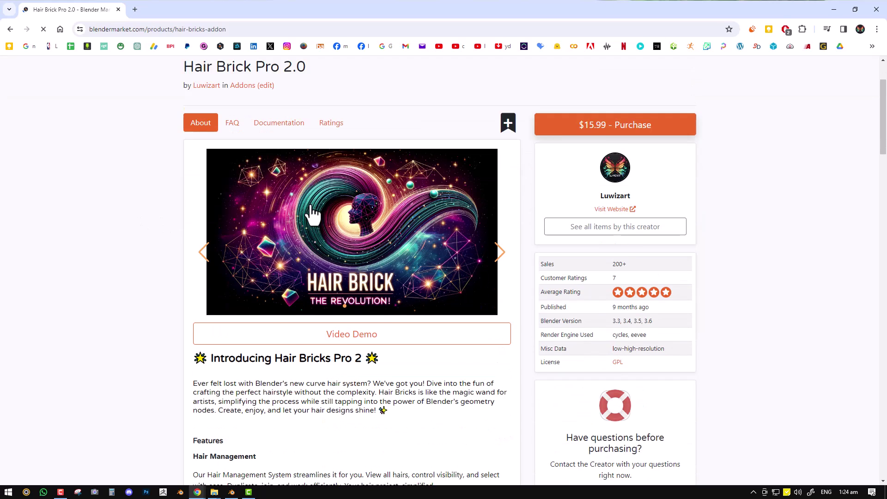
scroll(318, 228, down, 8)
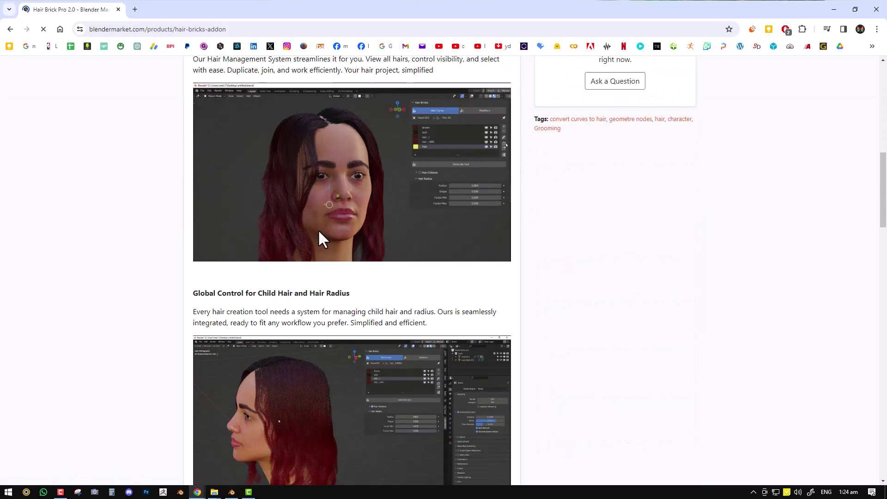
scroll(320, 232, down, 11)
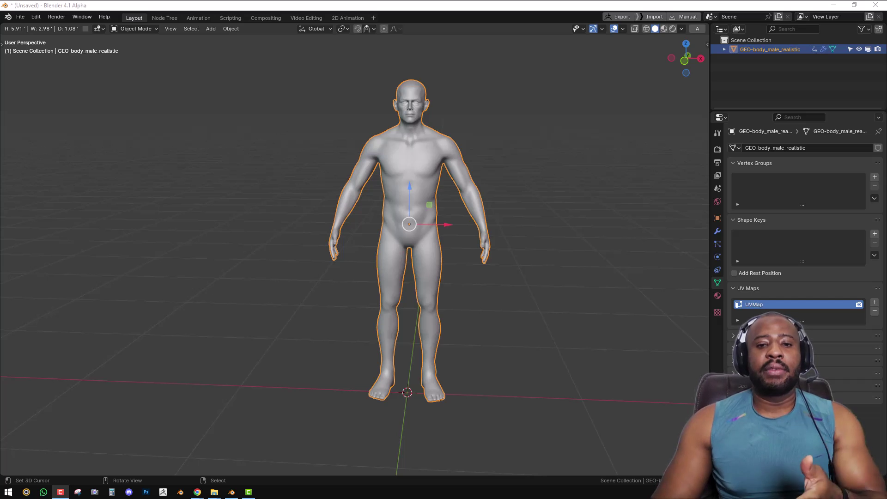
- Switch to Blender, split the 3D viewport into two areas beside each other, and make the second area a UV Editor
shift+middle_drag(531, 193, 486, 198)
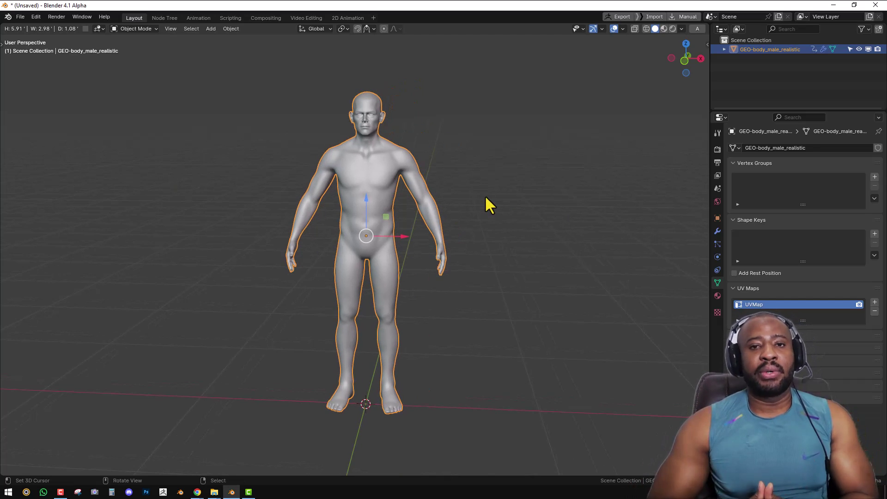
mouse_move(484, 196)
shift+middle_down()
mouse_move(506, 187)
mouse_move(481, 181)
shift+middle_up()
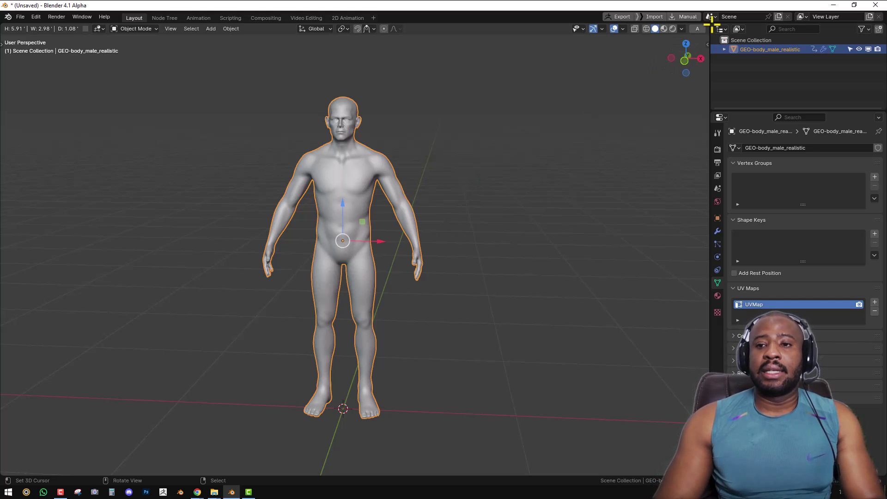
drag(708, 24, 357, 153)
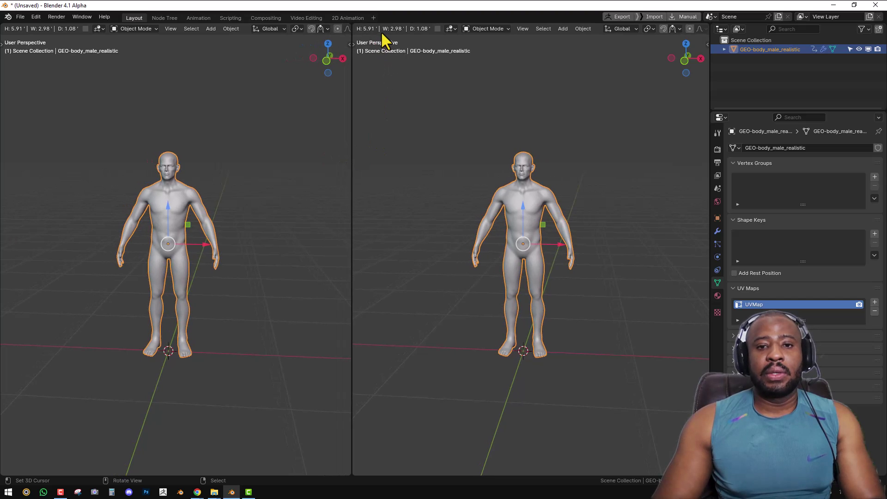
middle_drag(383, 34, 491, 40)
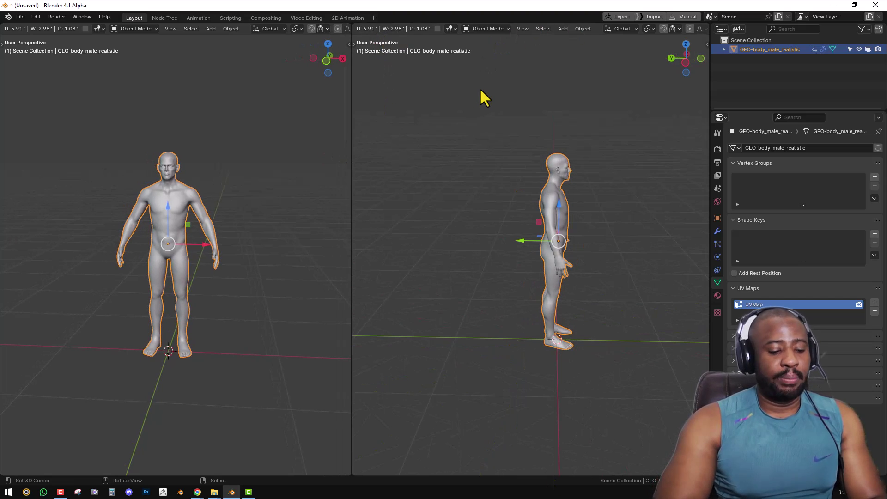
key(shift+F10)
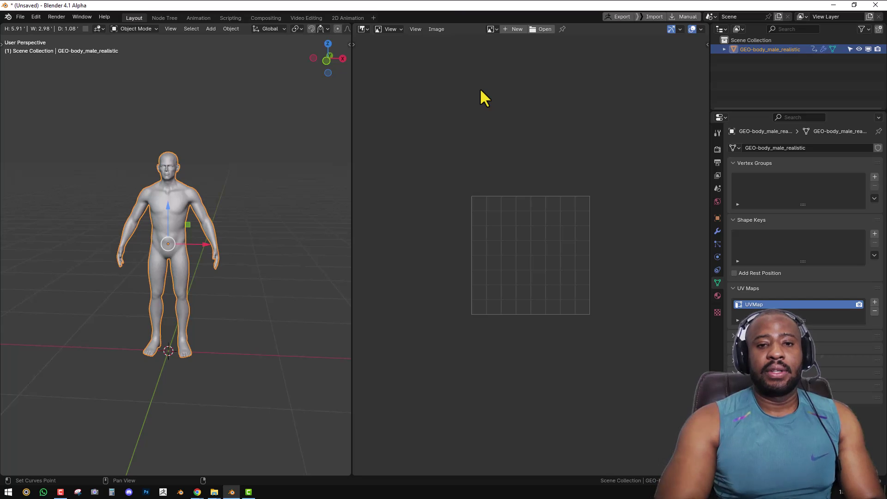
click(366, 29)
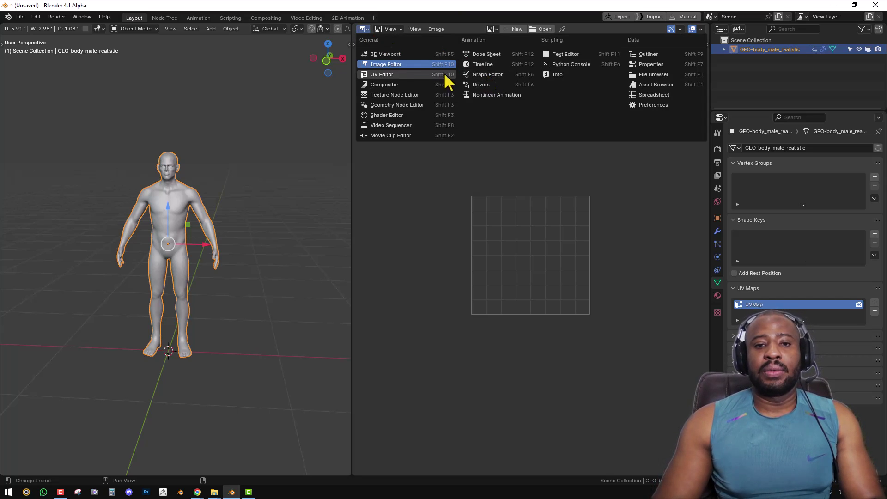
click(388, 74)
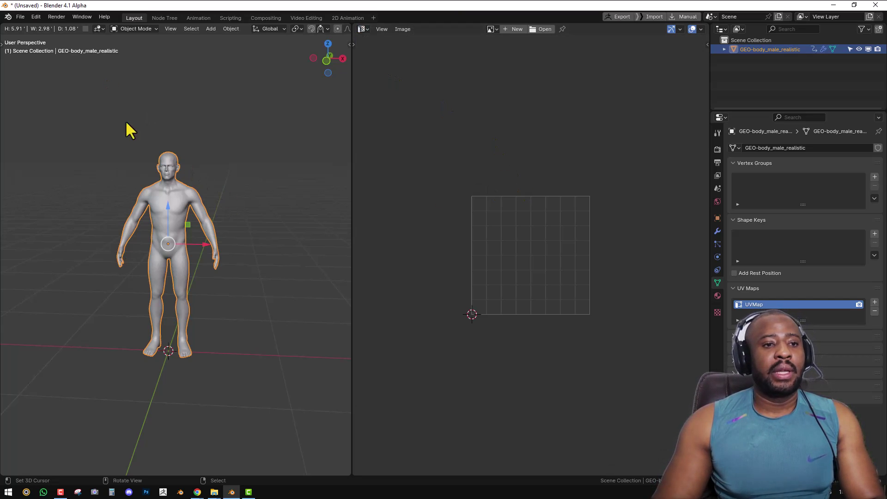
- In Edit Mode, pack the body's UV islands with scaling and rotation enabled, margin 0.001, and packing to the closest UDIM
click(146, 28)
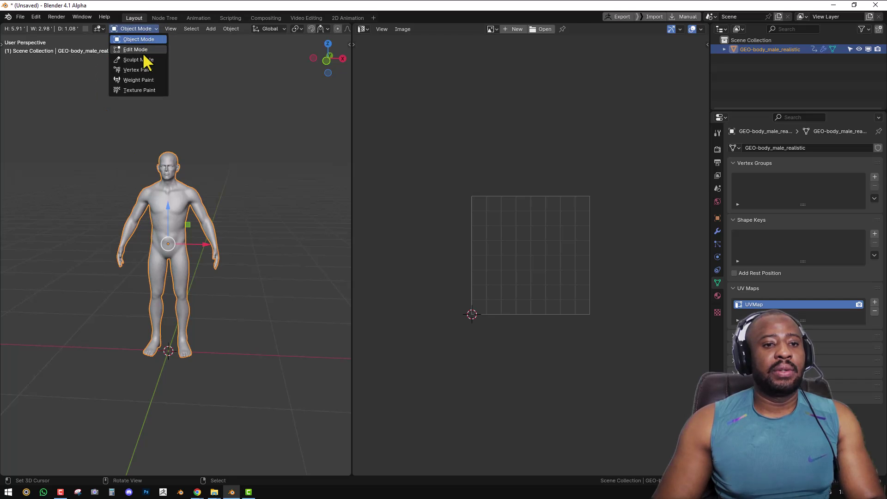
click(139, 50)
middle_drag(592, 200, 540, 158)
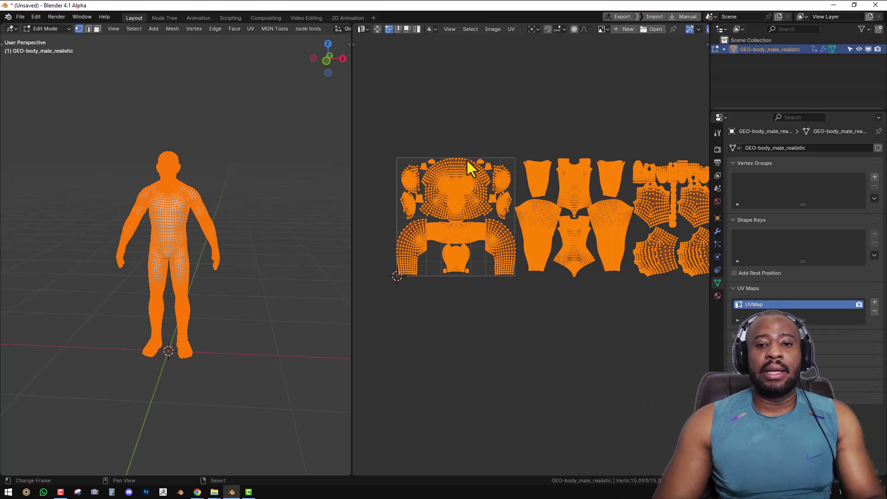
click(507, 29)
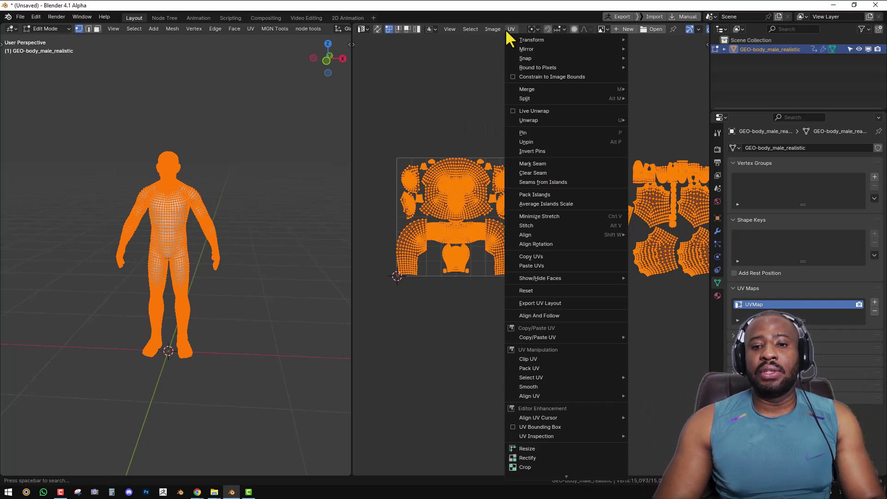
click(540, 195)
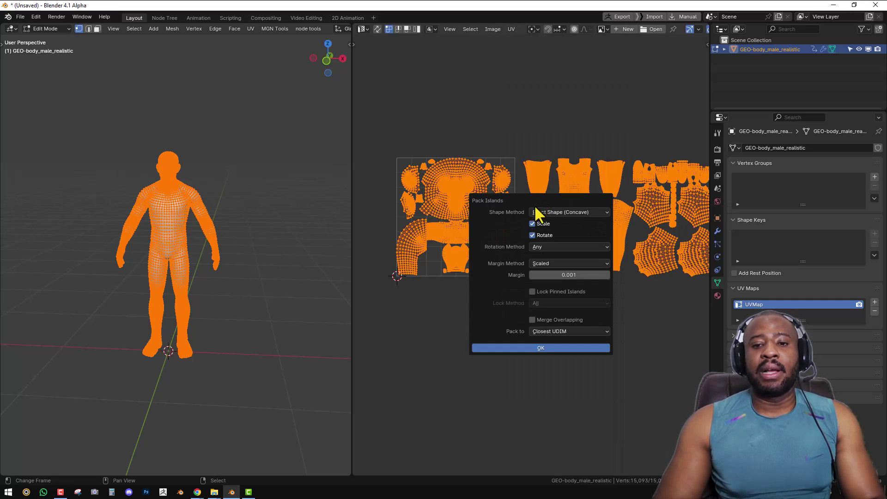
click(541, 349)
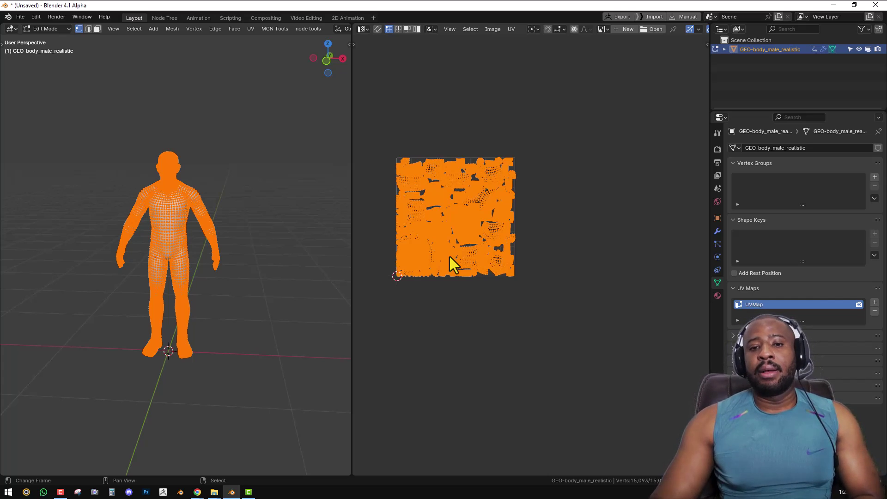
- Add a second UV map to the body and remove it again
click(875, 303)
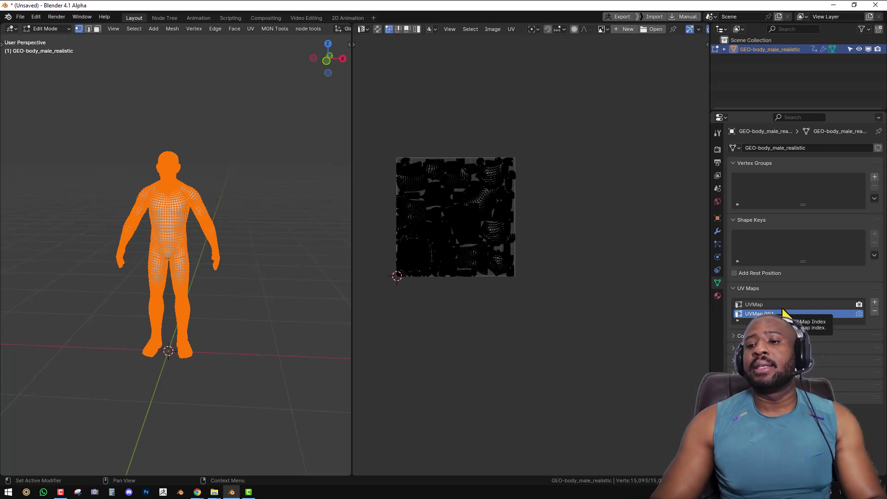
click(874, 311)
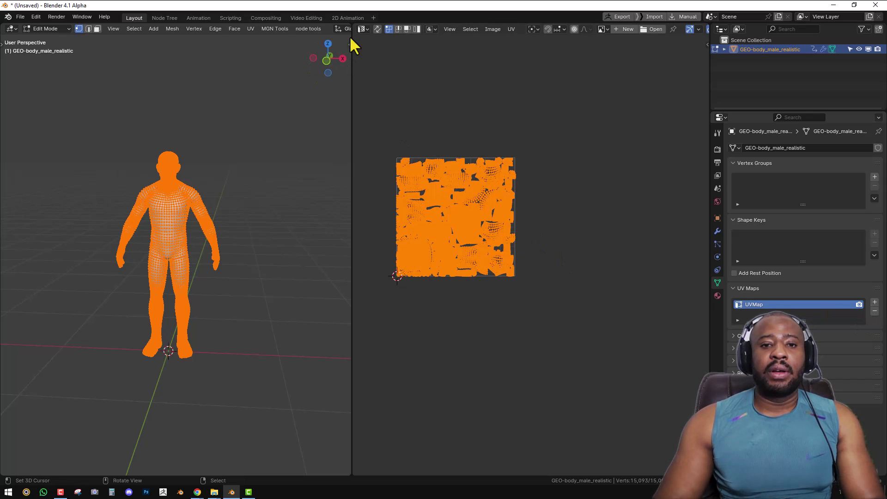
- Close the UV Editor area so the 3D viewport fills the space, and return the body to Object Mode
drag(350, 24, 411, 26)
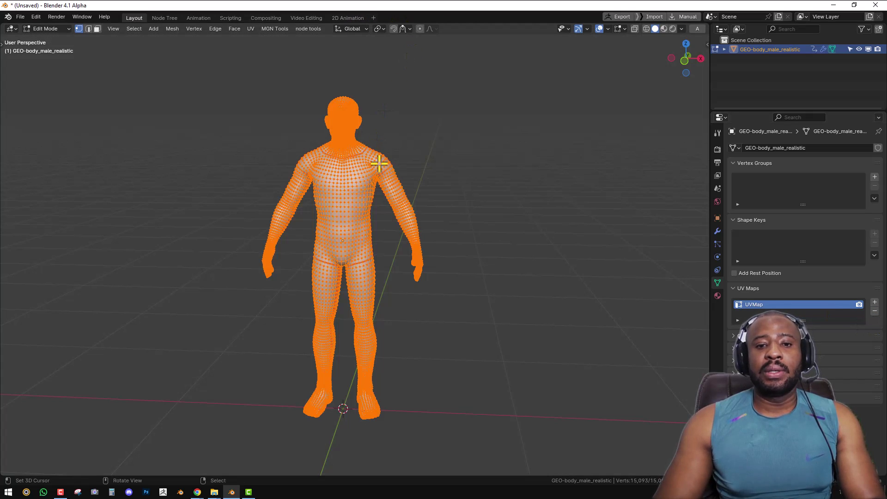
key(Tab)
shift+middle_drag(379, 150, 386, 213)
- Open and widen the HairBrick sidebar, and add a new hair curve to the male body
click(718, 231)
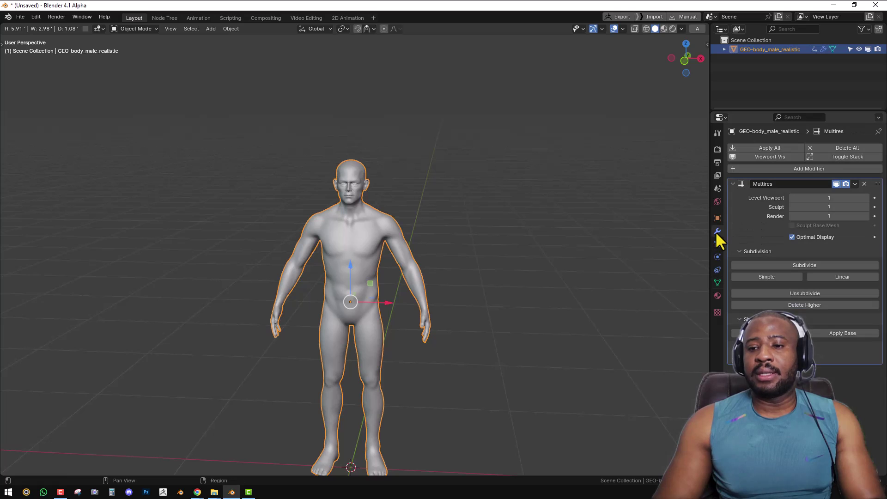
middle_drag(526, 216, 511, 210)
key(n)
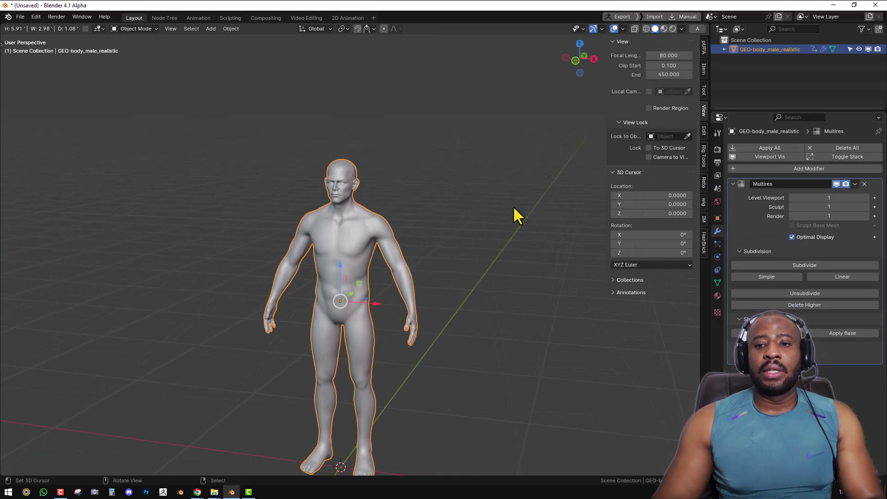
click(704, 242)
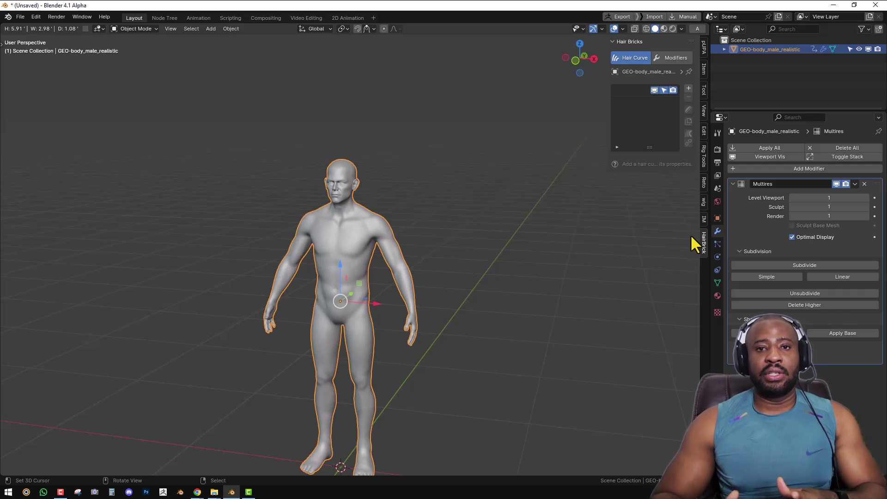
drag(609, 104, 558, 104)
shift+scroll(430, 211, down, 4)
middle_drag(402, 221, 690, 136)
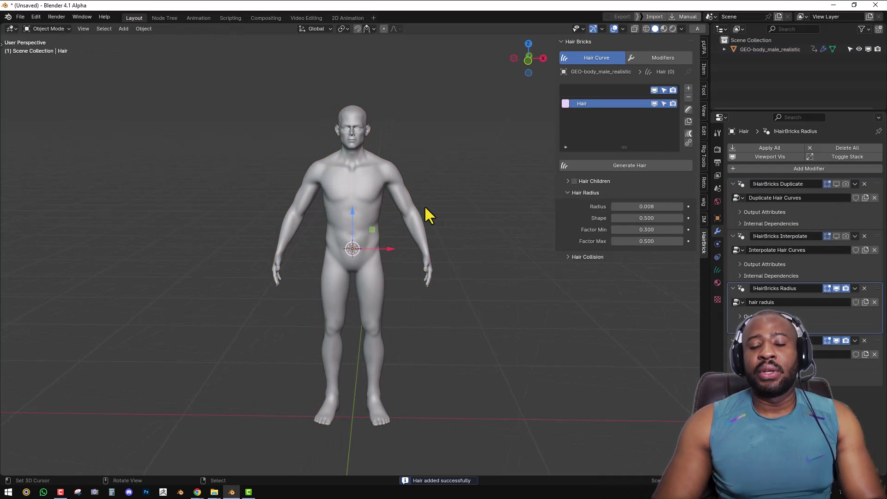
- Select the body, enter Edit Mode with face selection, clear the selection, and select the linked faces of the character's left arm
click(401, 203)
middle_drag(434, 206, 422, 206)
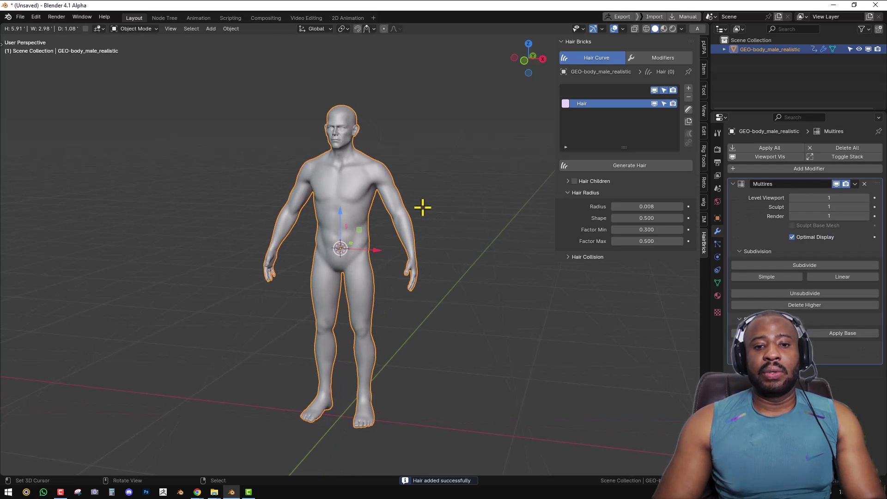
key(Tab)
key(alt+a)
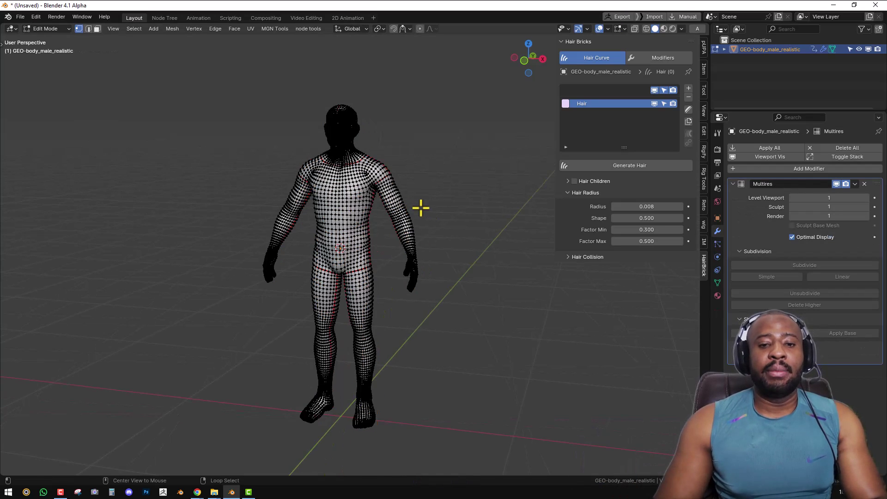
key(3)
scroll(412, 215, up, 2)
mouse_move(413, 214)
middle_down()
mouse_move(422, 223)
mouse_move(281, 223)
mouse_move(402, 201)
middle_up()
key(l)
- Add a vertex group to the body mesh and name it "arm _r"
click(718, 282)
scroll(383, 276, down, 3)
middle_drag(382, 275, 446, 269)
click(875, 177)
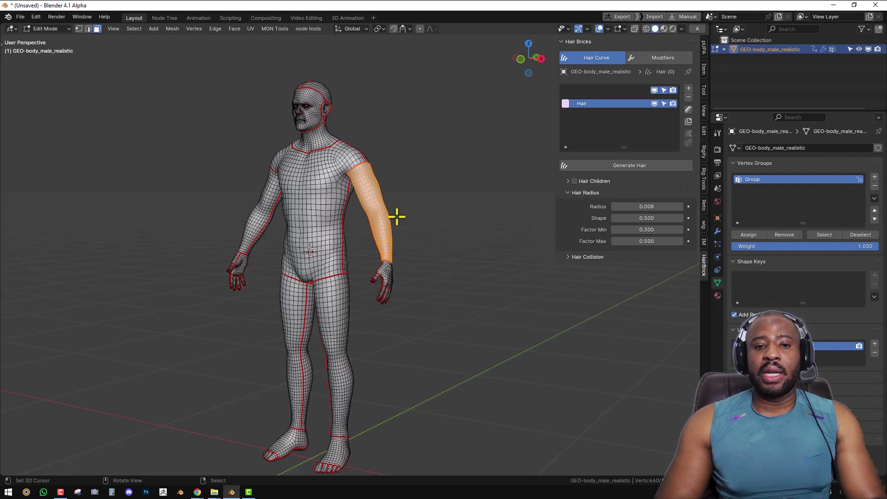
middle_drag(396, 214, 386, 215)
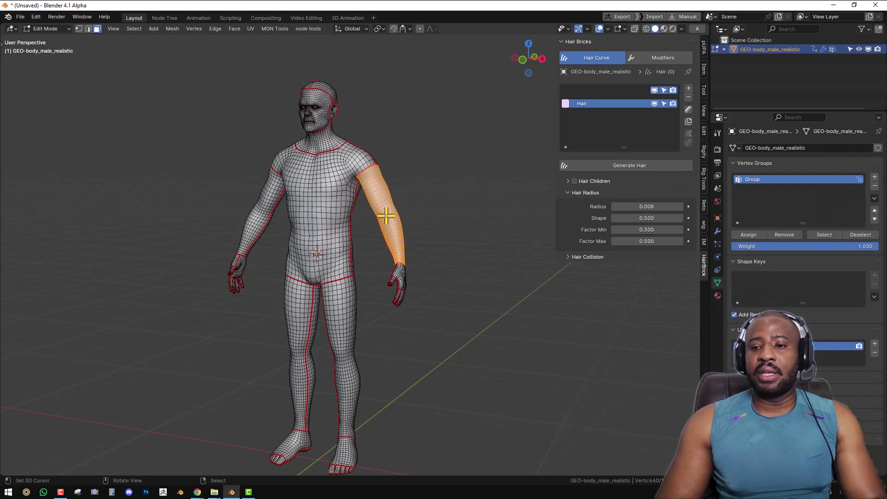
double_click(761, 179)
text(arm)
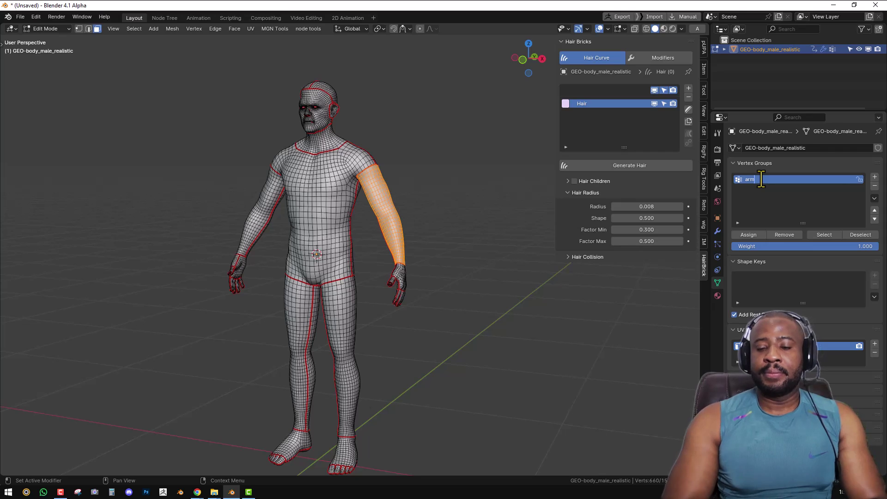
text(r)
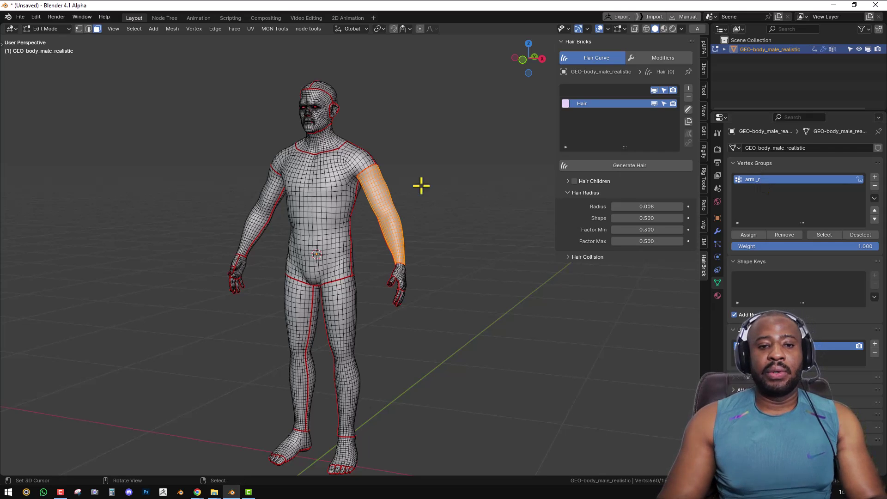
- Extend the selection to the other arm, assign both arms to the vertex group, and rename the group "arms"
middle_drag(307, 204, 272, 204)
key(l)
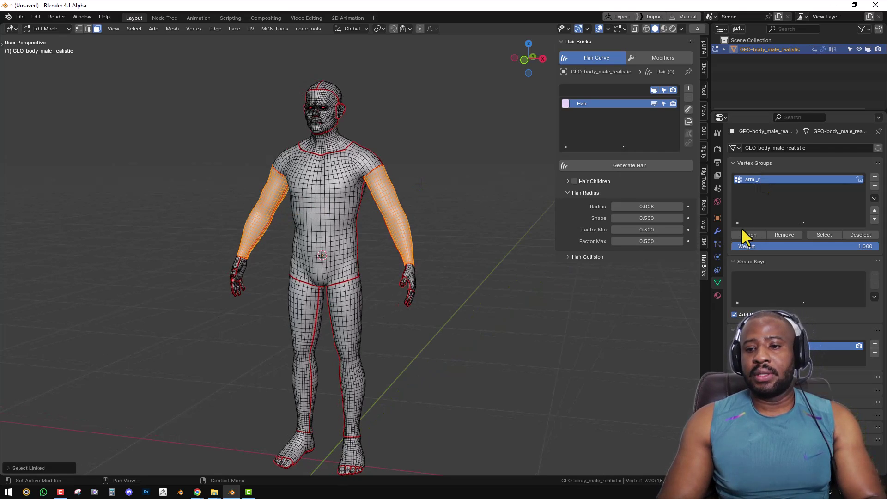
double_click(758, 176)
text(arms)
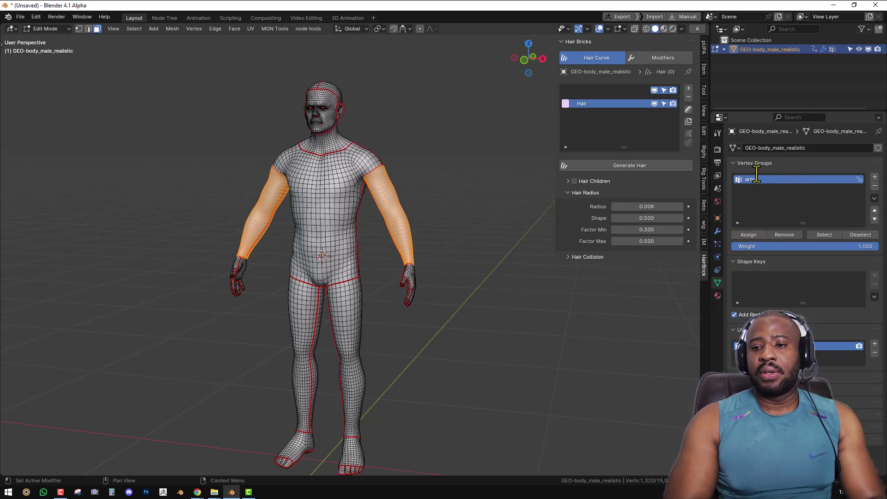
key(Return)
- Switch the body to Weight Paint mode and examine how the arms vertex group is weighted
key(Tab)
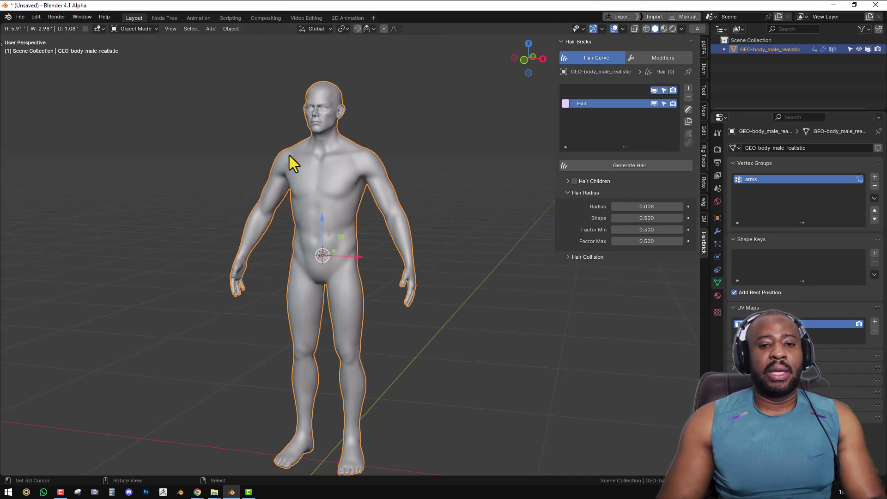
click(134, 30)
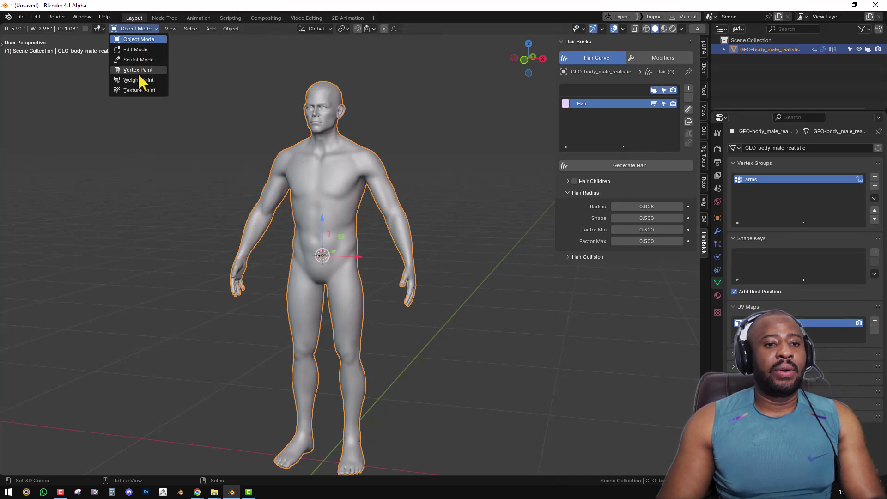
key(Return)
middle_drag(333, 185, 381, 178)
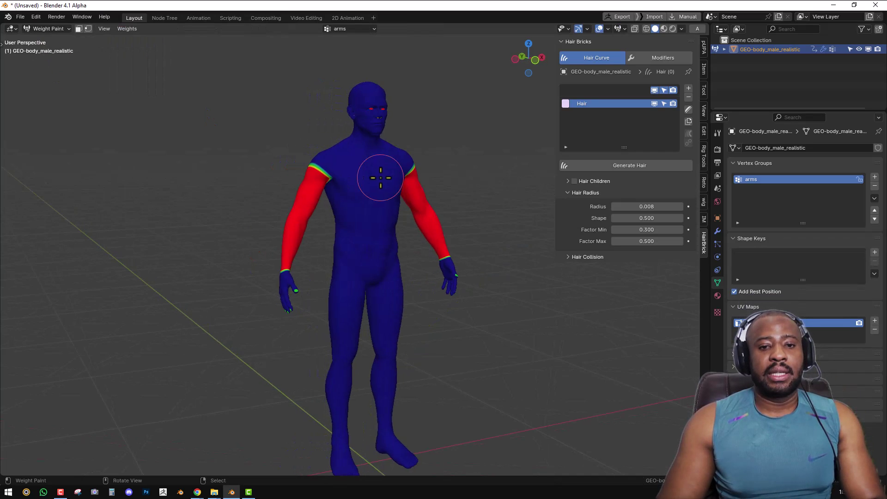
scroll(332, 187, up, 4)
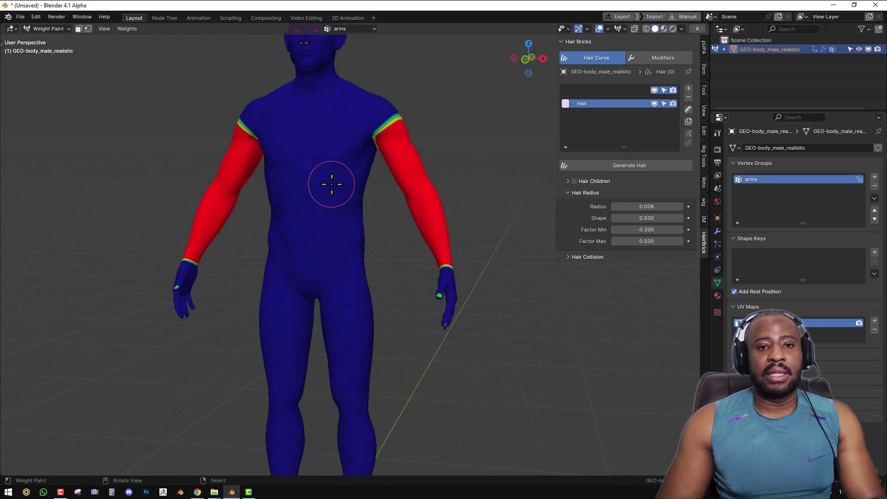
- Remove the whole body's vertices from the arms vertex group in Edit Mode, then switch to face selection and clear the selection
key(Tab)
key(ctrl+l)
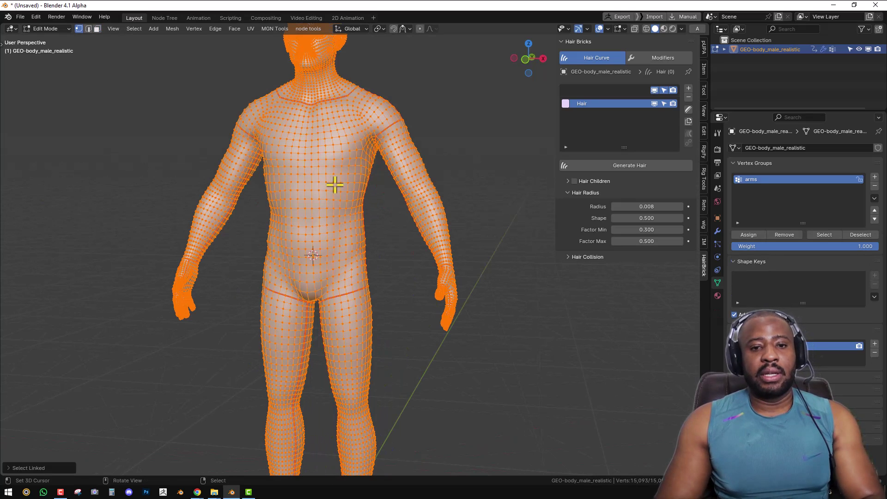
click(786, 235)
key(3)
key(alt+a)
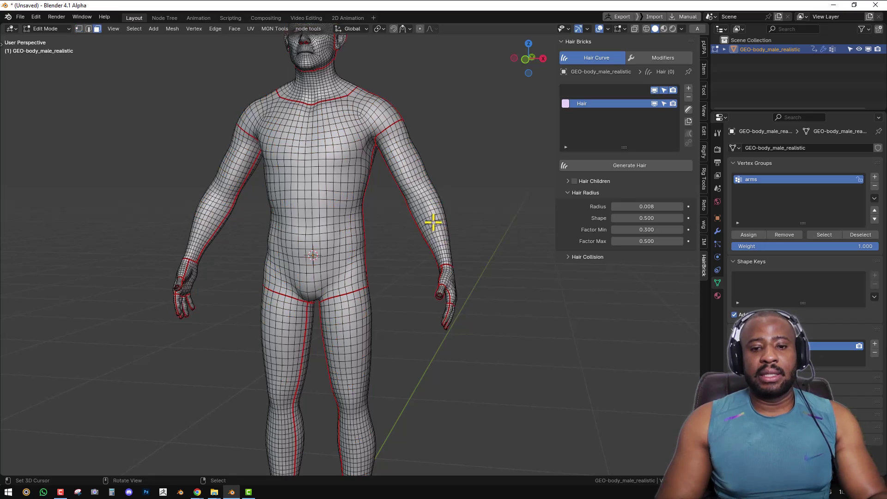
- Select the linked faces of both arms and assign them to the arms vertex group
key(l)
mouse_move(429, 224)
middle_down()
mouse_move(459, 230)
mouse_move(443, 230)
middle_up()
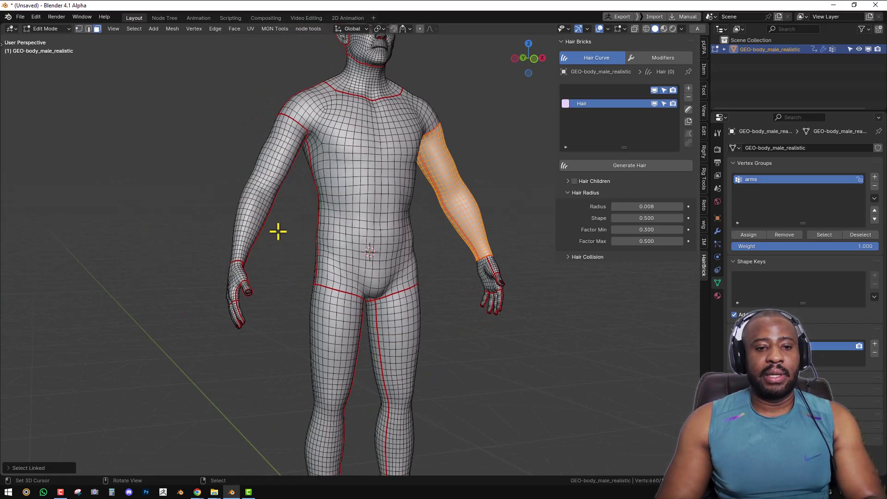
key(l)
click(751, 234)
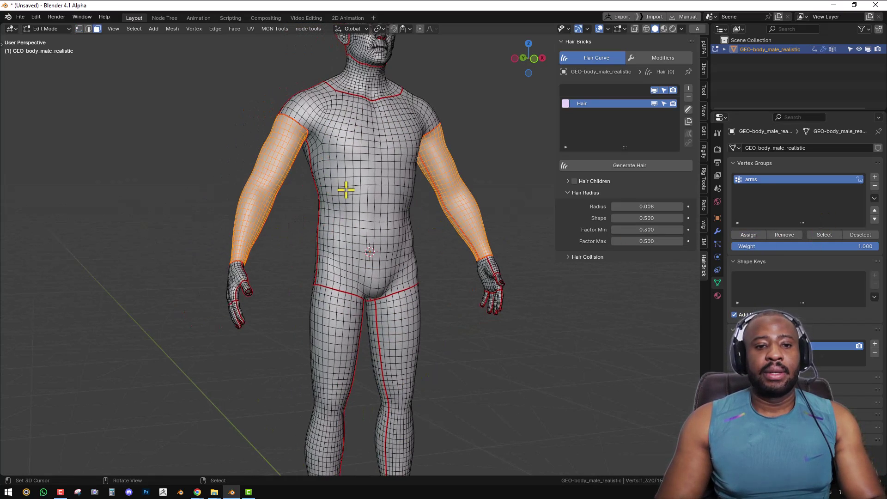
- Switch the body to Weight Paint mode and smooth the arms vertex group's weights twice
key(ctrl+Tab)
mouse_move(370, 199)
middle_down()
mouse_move(302, 195)
mouse_move(340, 168)
mouse_move(224, 165)
mouse_move(328, 143)
mouse_move(335, 165)
middle_up()
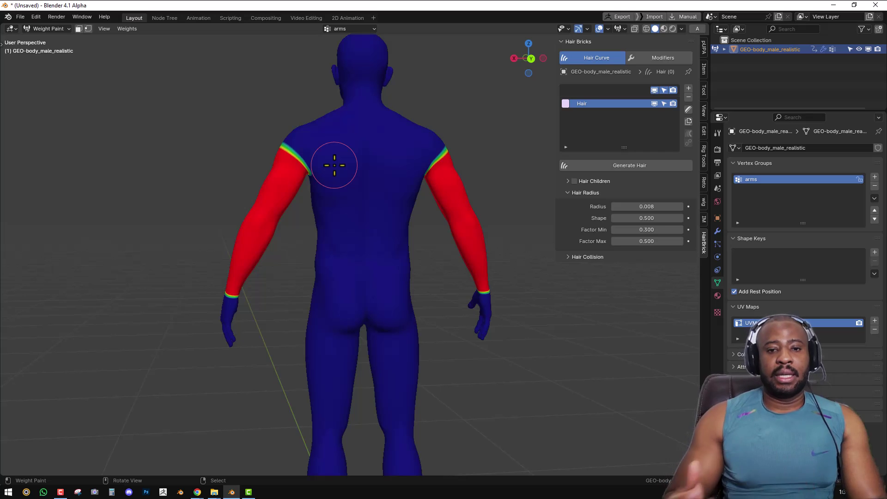
key(KP_1)
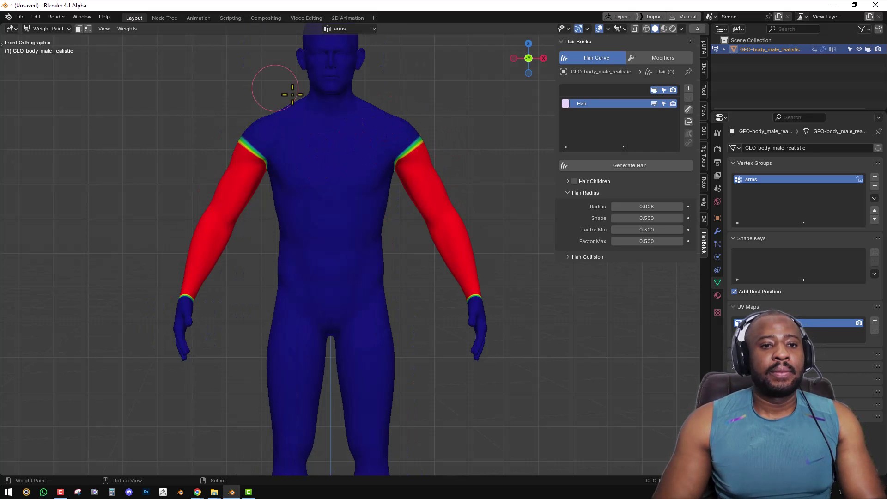
click(127, 30)
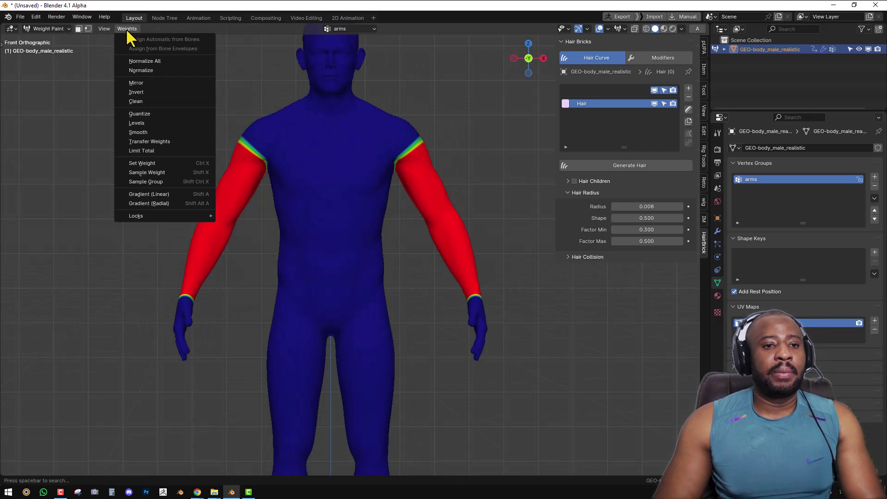
click(139, 132)
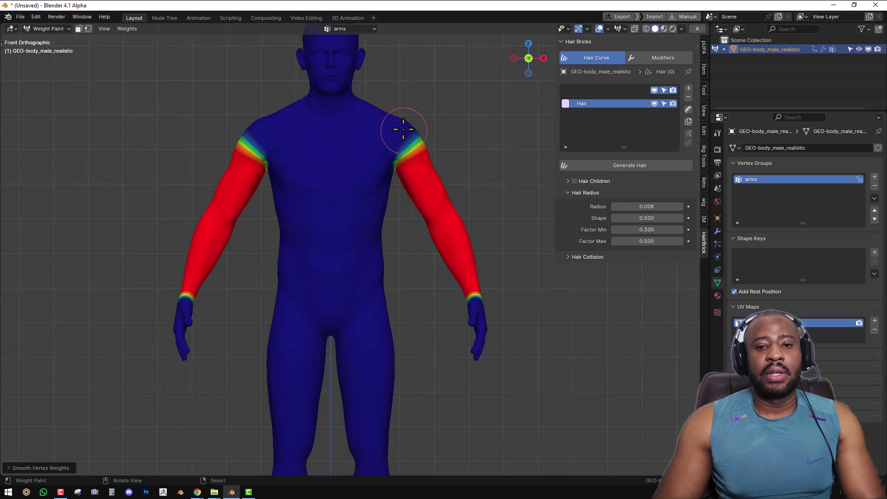
click(127, 29)
click(153, 135)
- Return the body to Object Mode and rename the hair curve "arm"
middle_drag(352, 134, 520, 187)
key(ctrl+Tab)
click(351, 154)
key(KP_1)
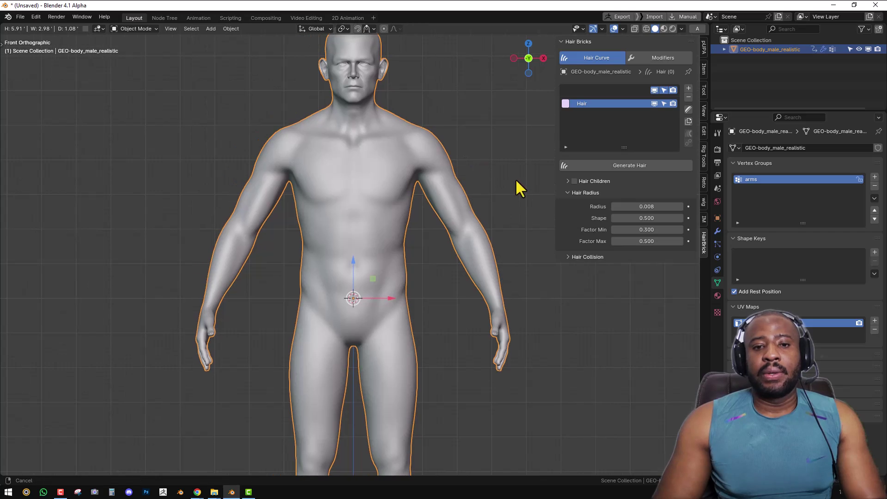
scroll(462, 181, down, 1)
text(a)
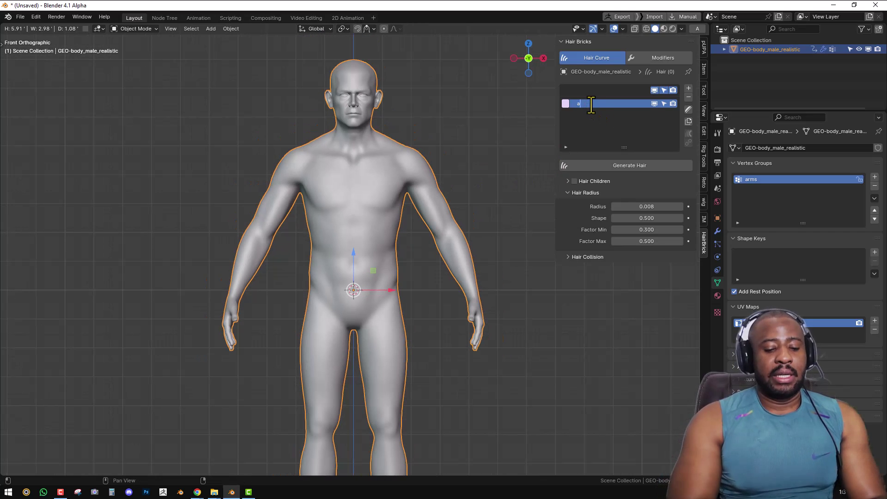
key(Return)
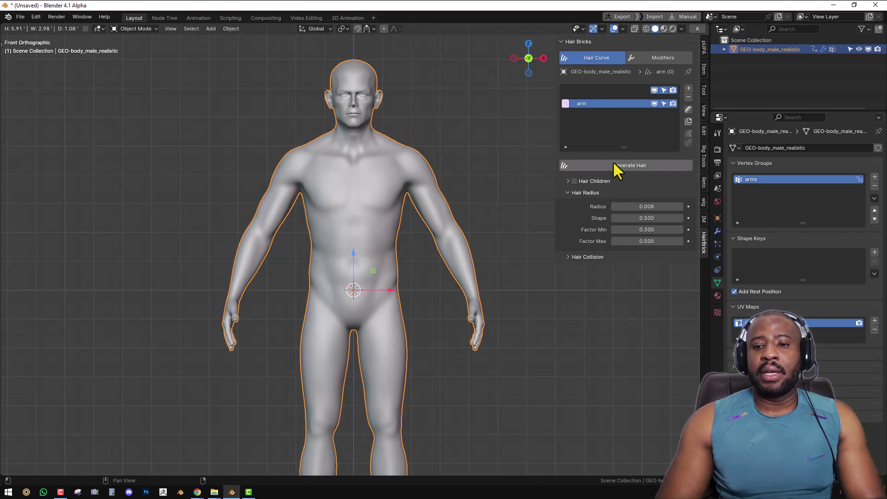
- Generate hair for the arm curve and restrict it to the arms vertex group
click(617, 167)
middle_drag(363, 213, 313, 174)
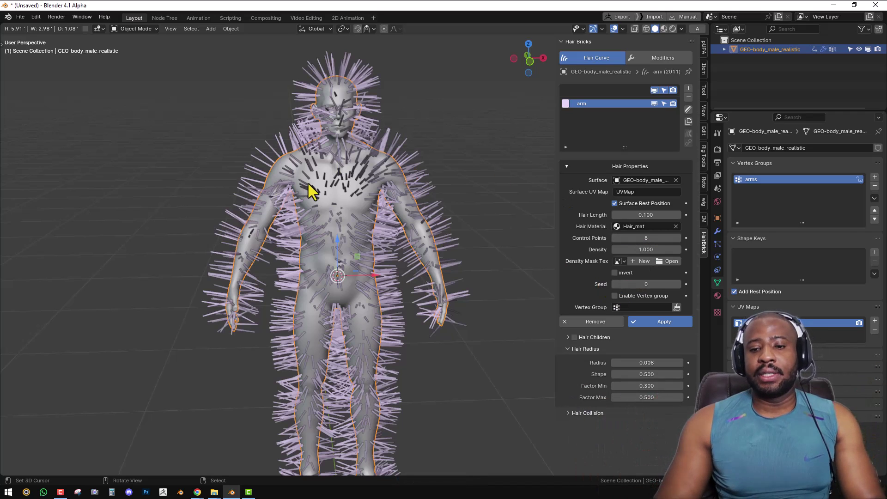
click(615, 296)
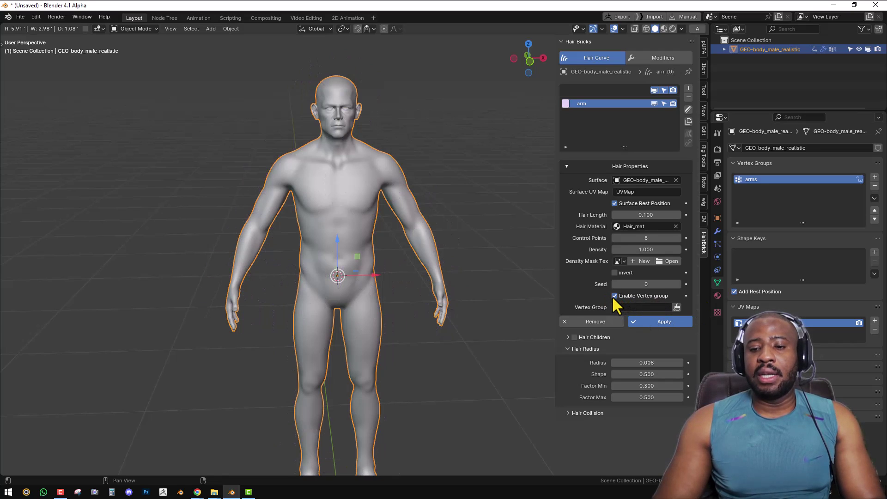
click(640, 307)
click(634, 322)
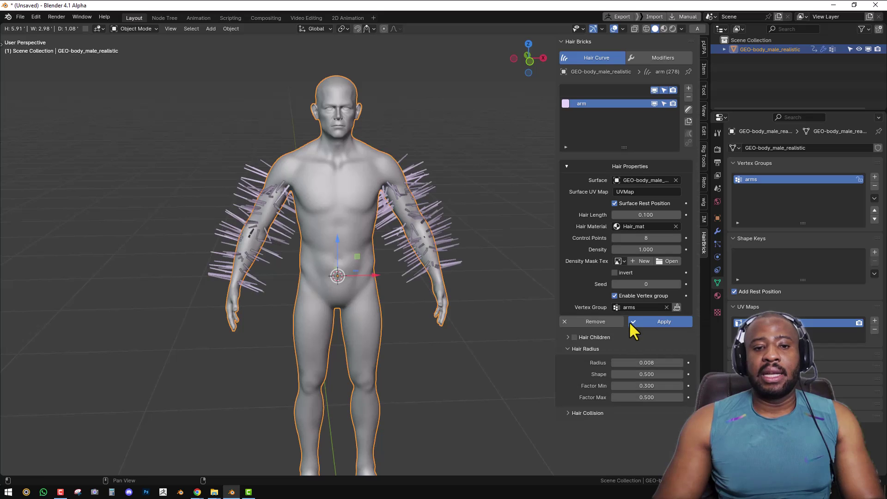
mouse_move(475, 300)
middle_down()
mouse_move(451, 294)
mouse_move(467, 299)
middle_up()
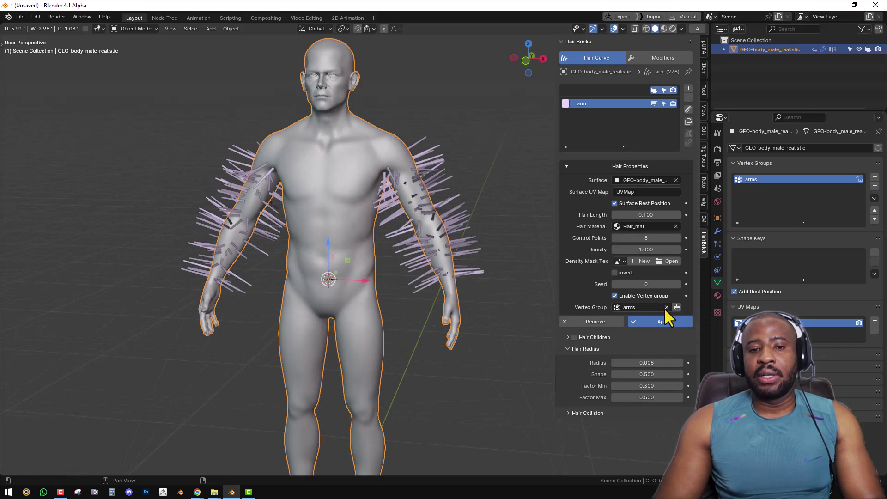
- Replace the hair's arms vertex group with a newly created one, then set it back to arms and return to Object Mode
click(667, 306)
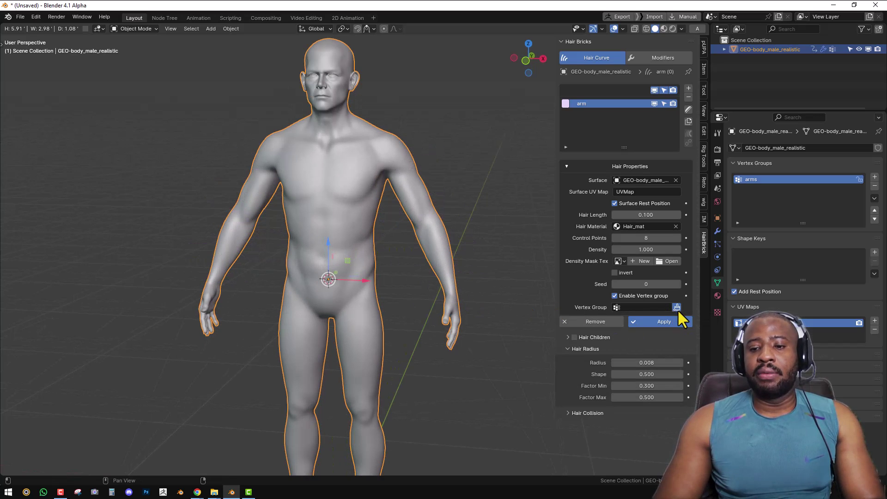
click(677, 308)
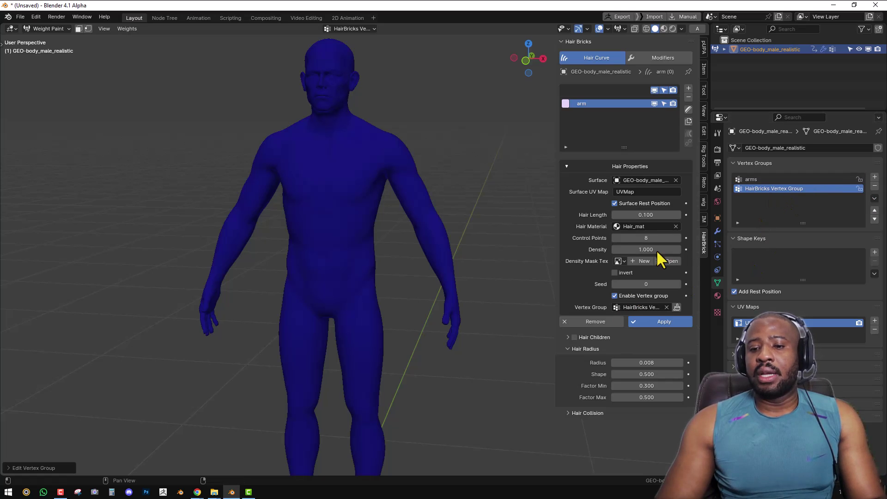
click(643, 308)
click(630, 331)
scroll(473, 204, up, 2)
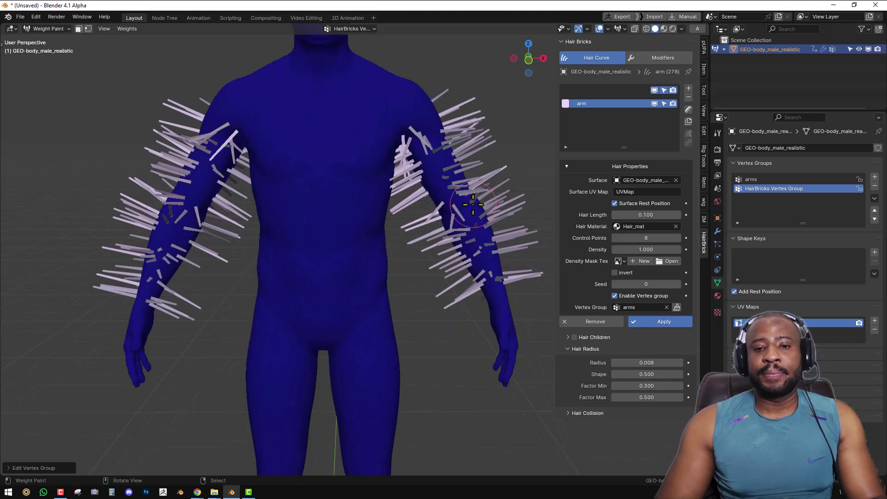
scroll(473, 204, down, 2)
key(ctrl+Tab)
click(335, 239)
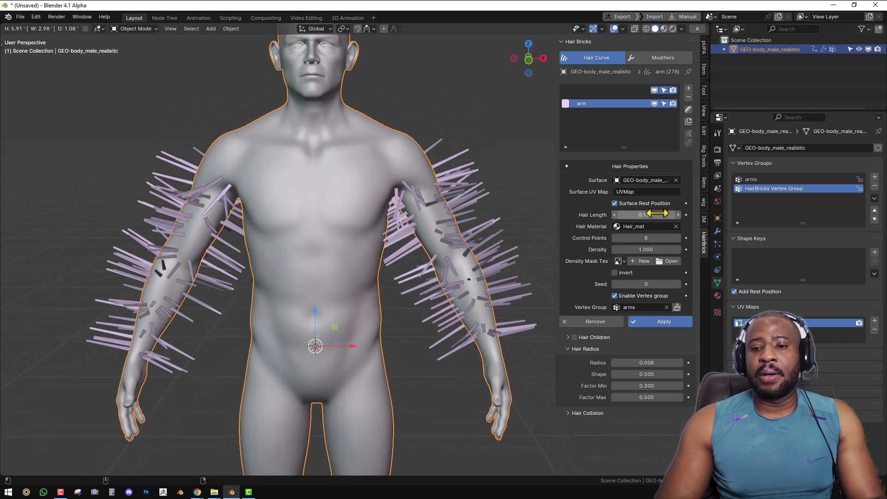
- Set the arm hair's length to 0.030 and its radius to 0.001
mouse_move(646, 215)
mouse_down()
mouse_move(619, 215)
mouse_move(628, 215)
mouse_up()
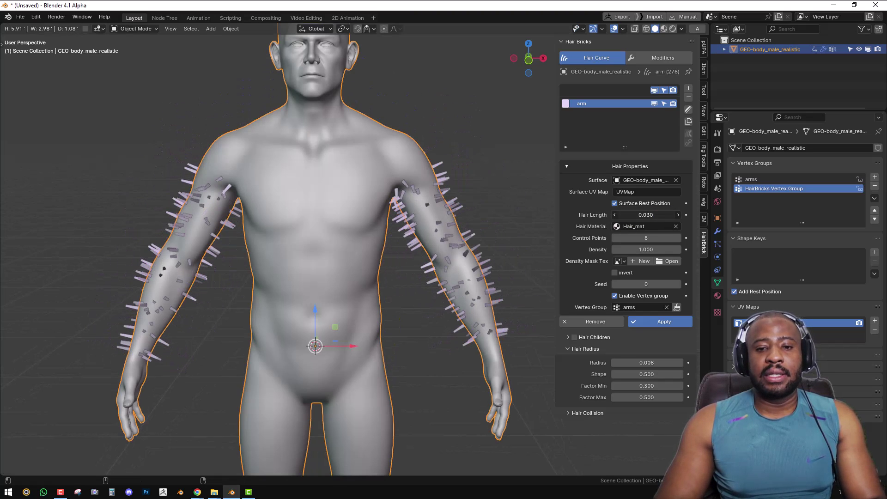
middle_drag(532, 217, 413, 175)
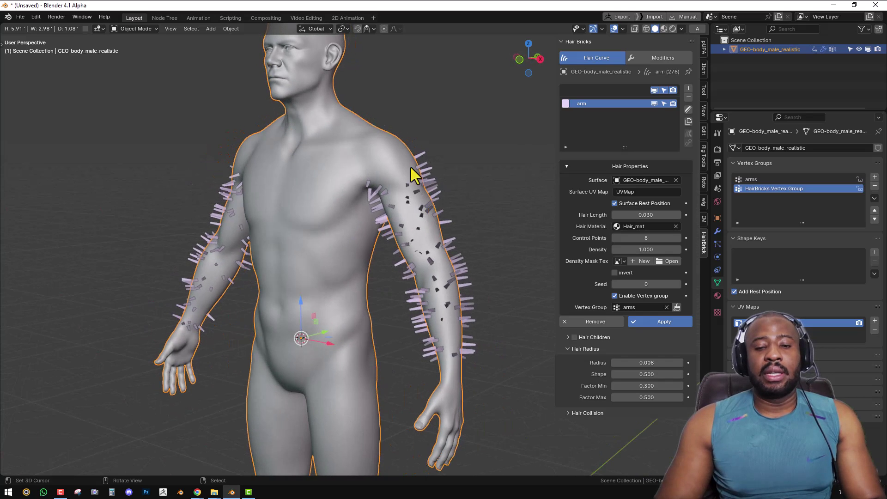
middle_drag(426, 207, 464, 225)
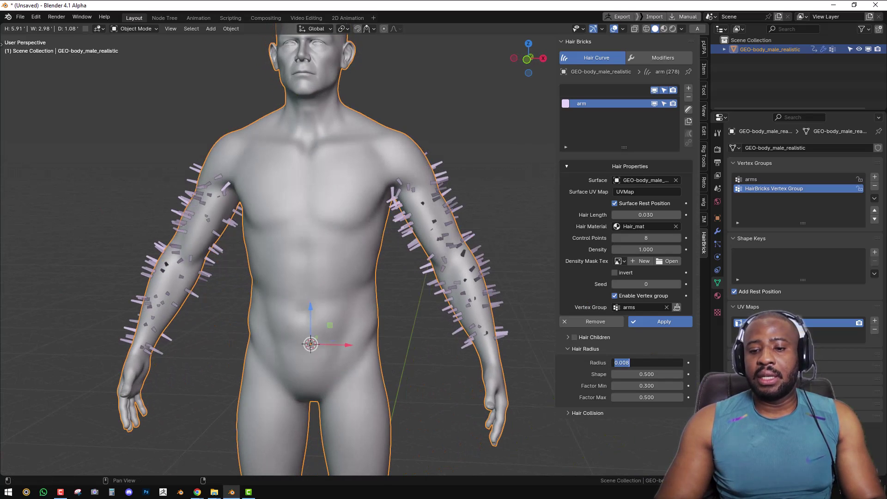
text(0.001)
key(Return)
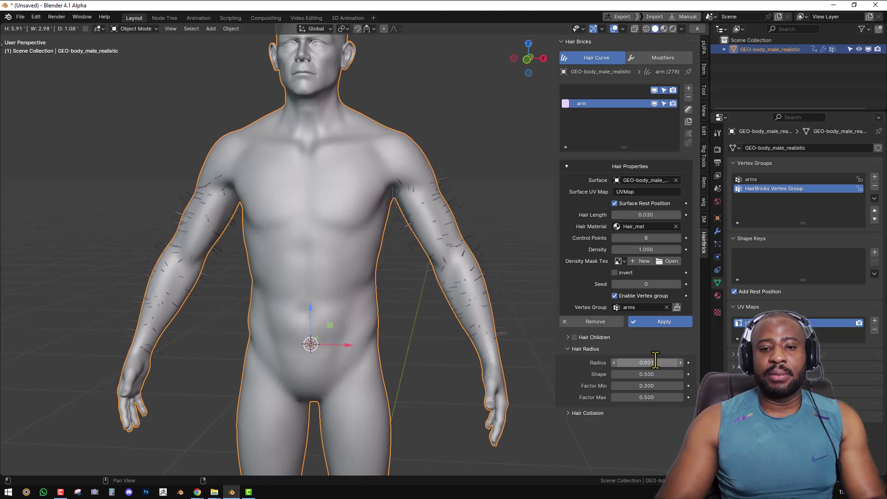
- Raise the arm hair's density to 36
middle_drag(403, 301, 398, 258)
click(679, 250)
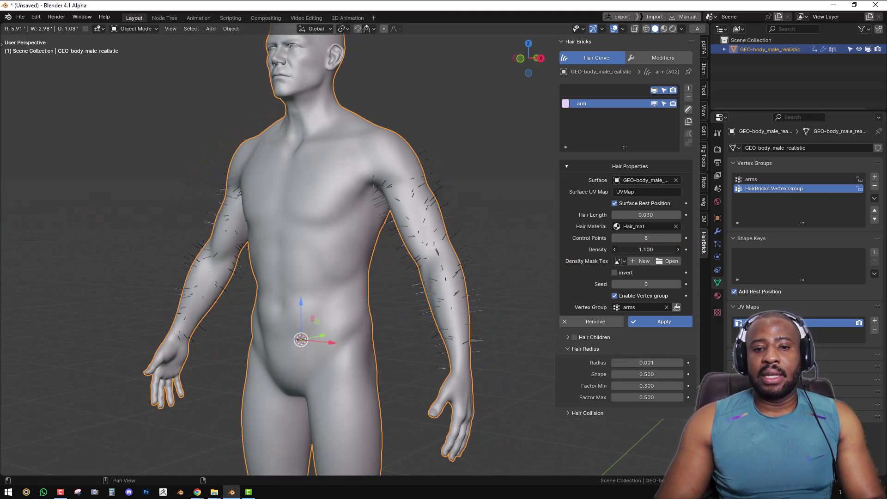
drag(678, 249, 758, 249)
middle_drag(370, 257, 719, 271)
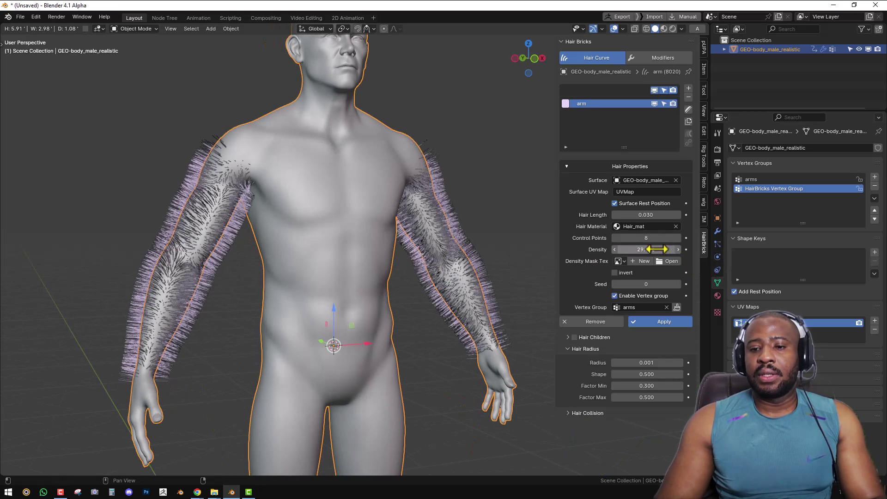
drag(758, 250, 767, 250)
- Try a hair length of 0.01, then set the arm hair's length to 0.015
click(627, 215)
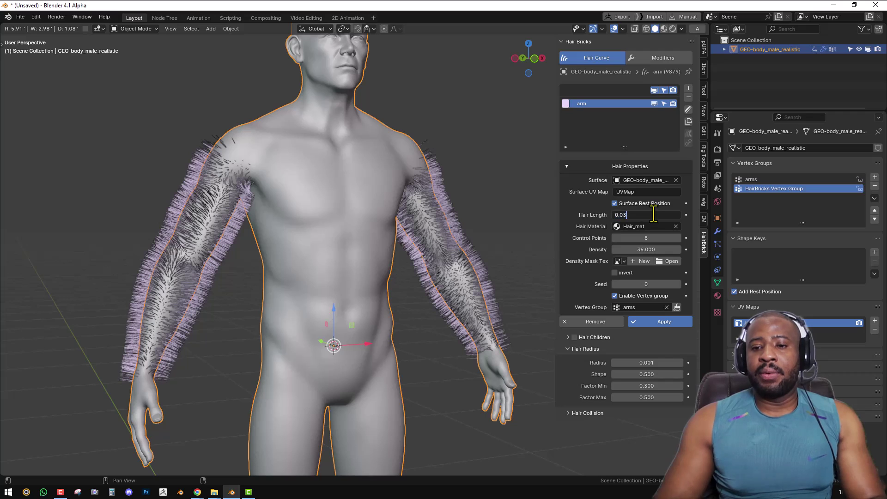
key(BackSpace)
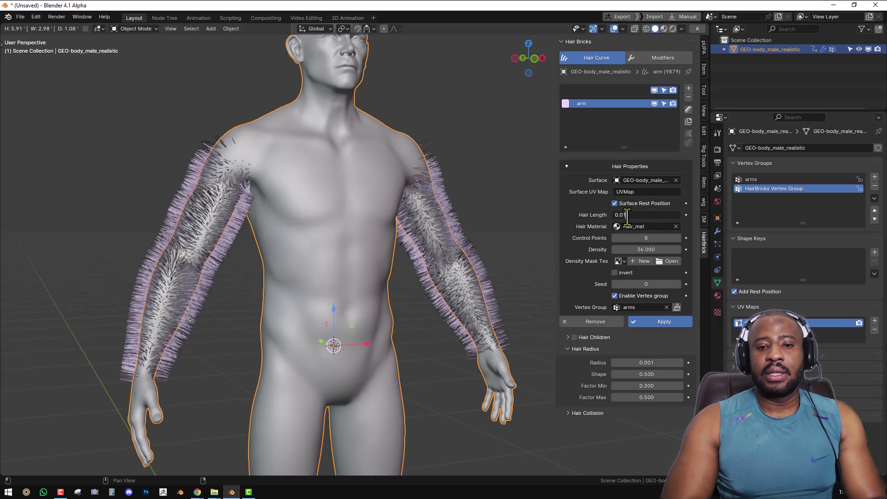
text(1)
key(Return)
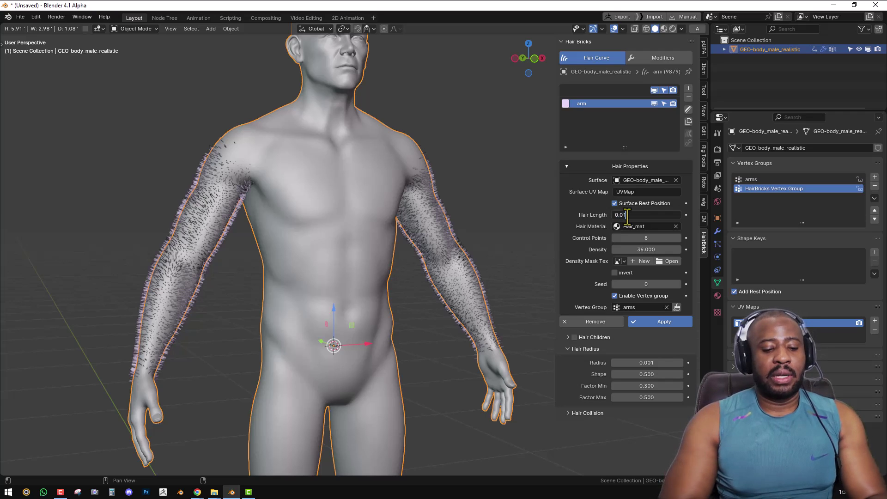
text(5)
key(Return)
key(KP_1)
middle_drag(392, 193, 356, 204)
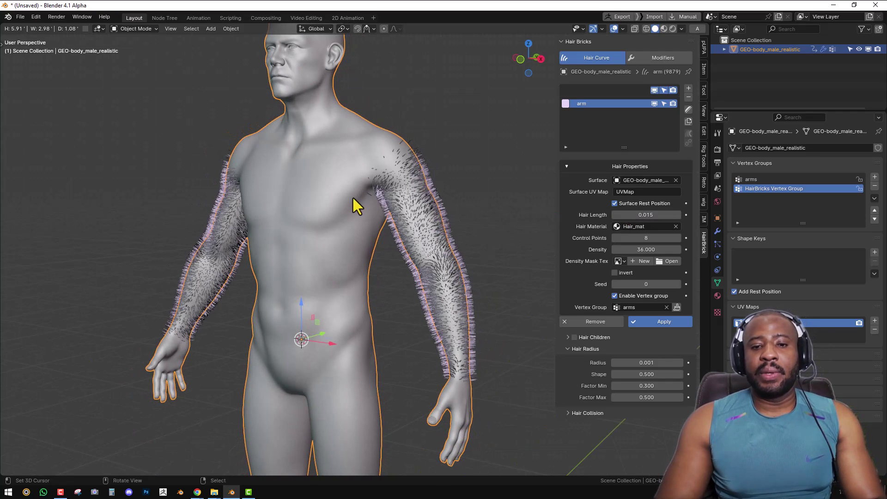
- Deselect the body and apply the generated hair properties of the arm curve
key(alt+a)
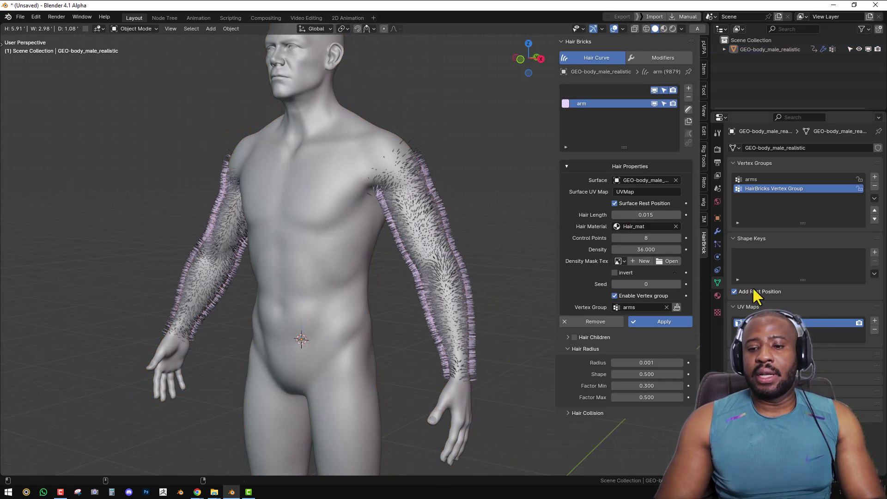
click(669, 322)
middle_drag(430, 276, 454, 261)
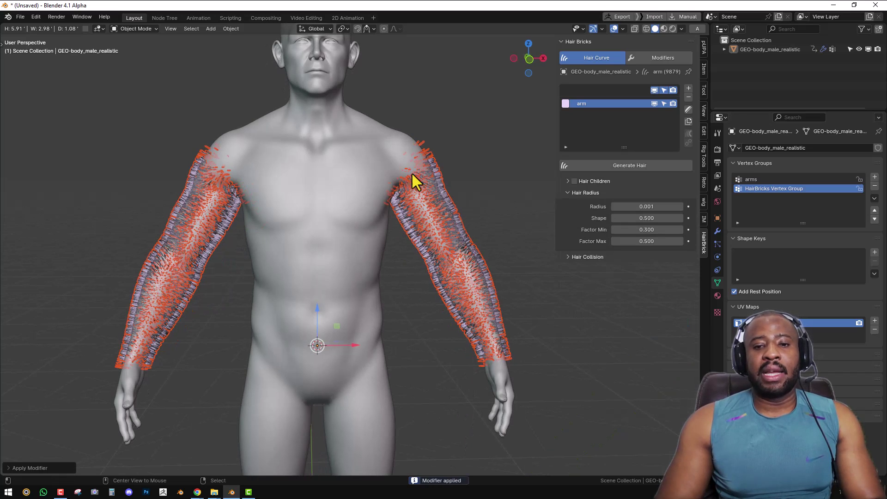
- Comb the hair on the character's left arm with the Comb brush in Sculpt Mode and show the brush's tool settings
click(689, 109)
key(shift+space)
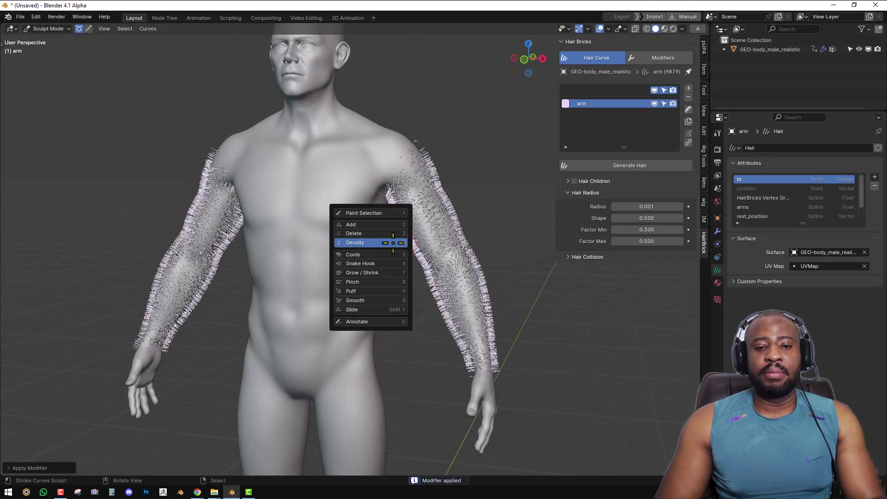
click(366, 254)
drag(422, 194, 452, 231)
middle_drag(448, 234, 353, 237)
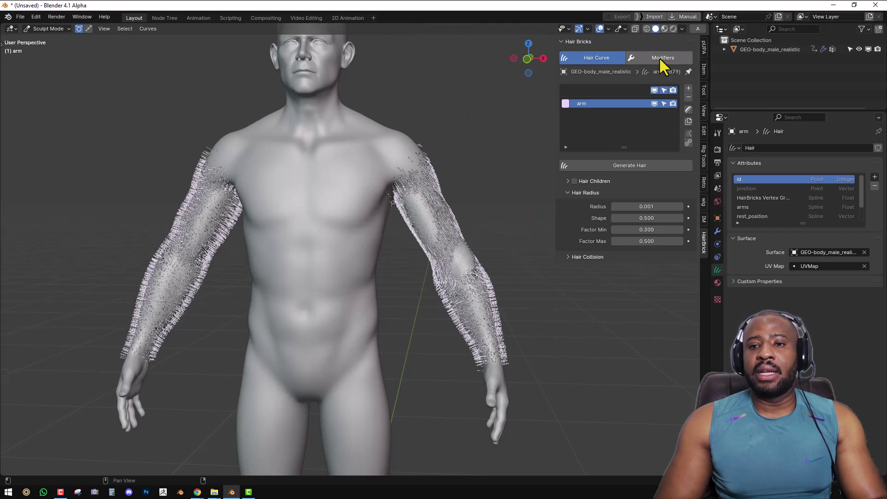
key(ctrl+t)
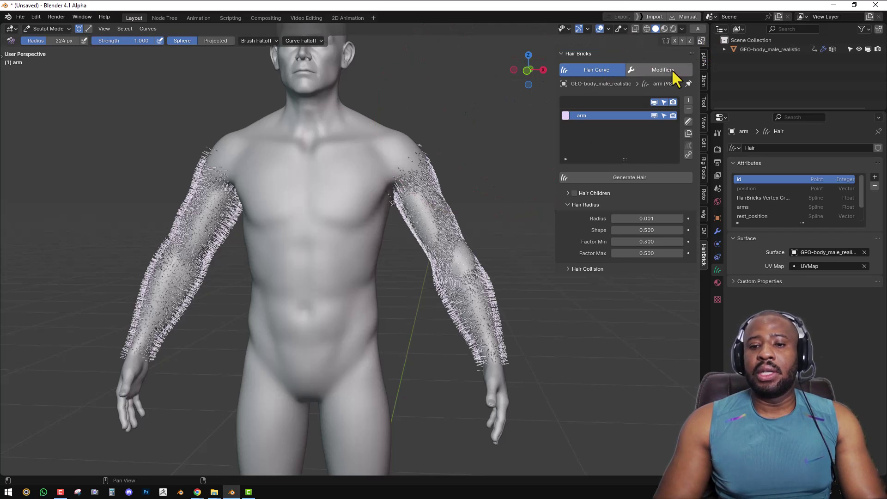
middle_drag(416, 148, 416, 190)
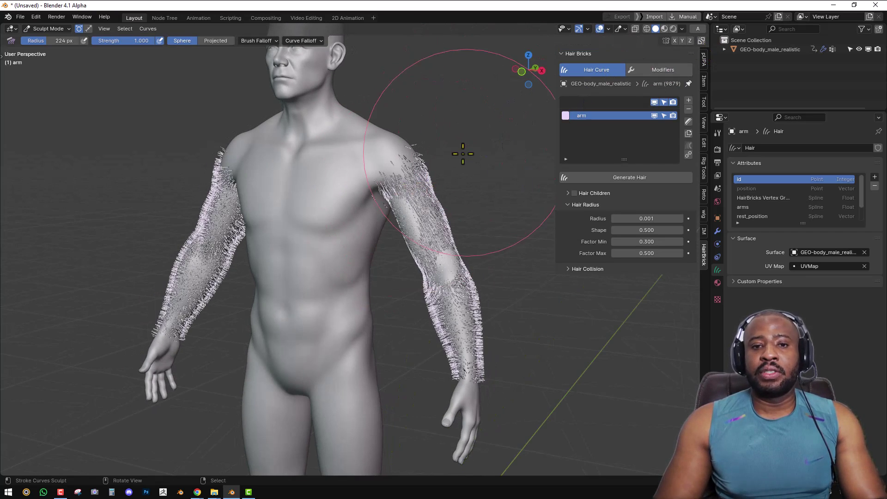
- Try adding a hair collision modifier to the arm hair with the body as the collision object
middle_drag(462, 152, 398, 184)
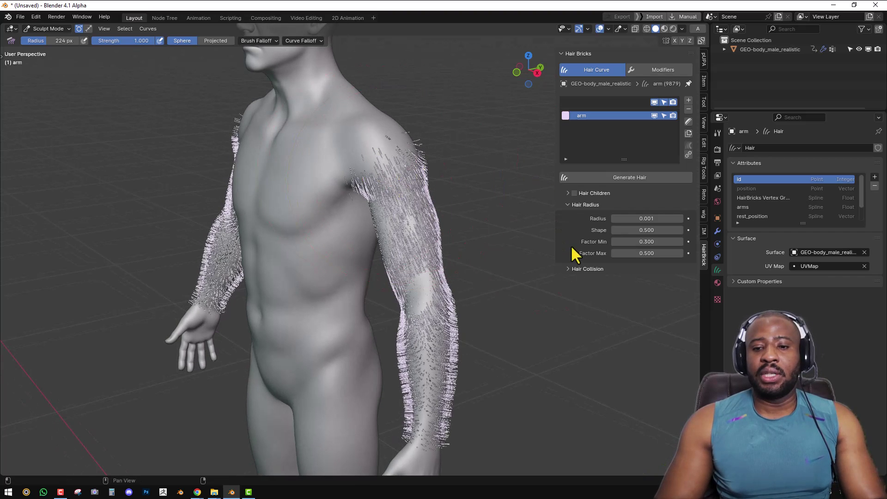
click(578, 269)
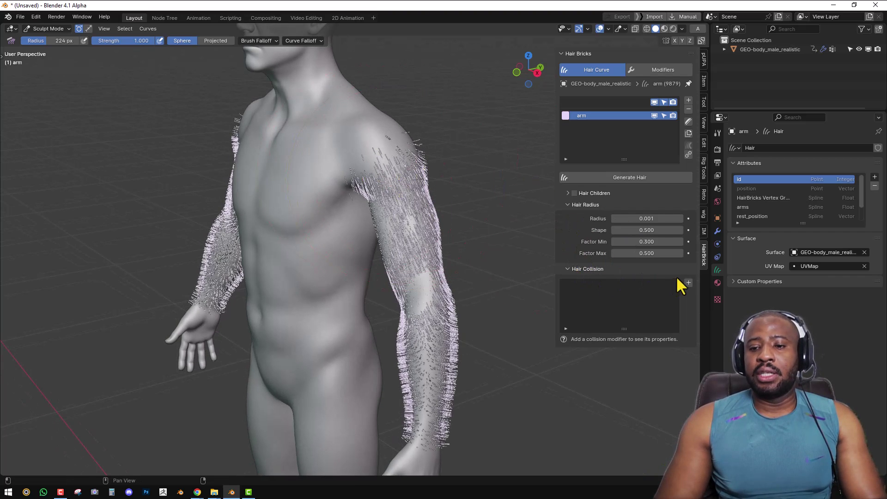
click(689, 282)
middle_drag(426, 283, 546, 296)
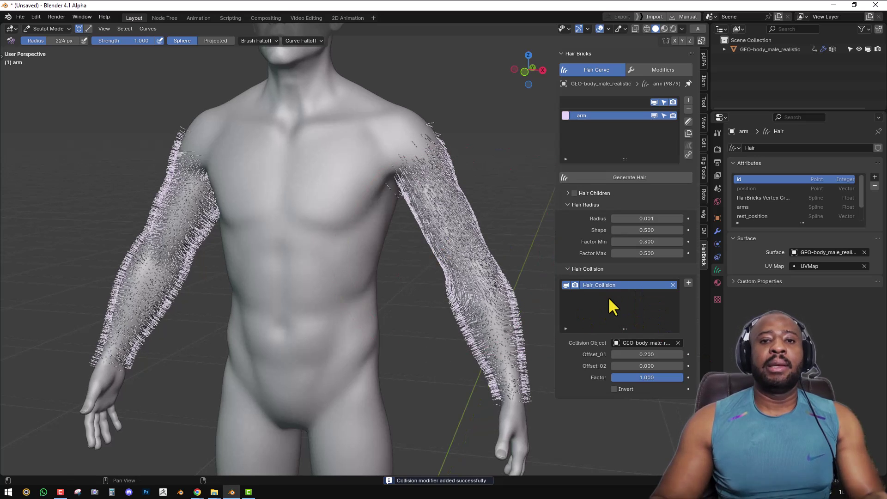
middle_drag(362, 179, 373, 198)
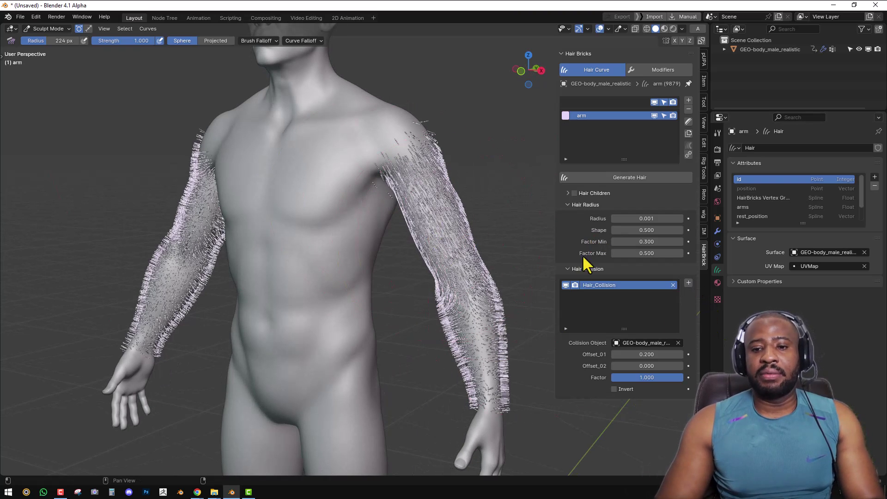
click(593, 270)
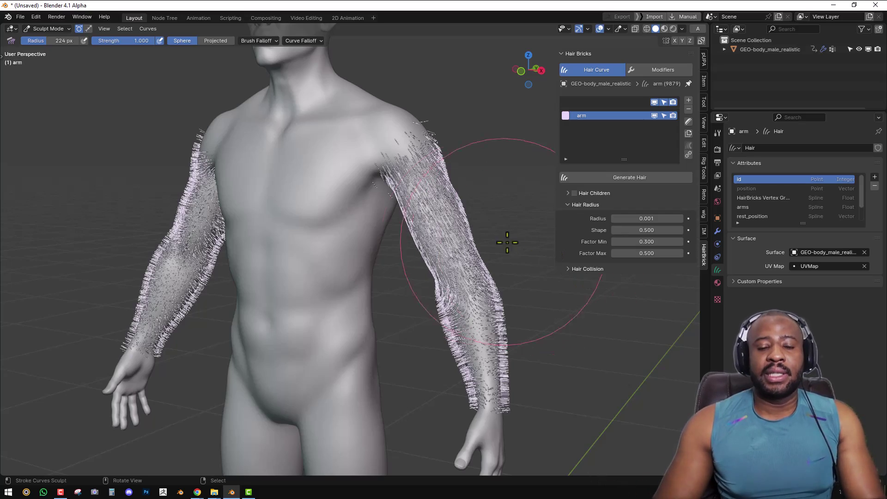
- Check the arm hair's collision modifier list in Object Mode and go back to Sculpt Mode
mouse_move(507, 241)
middle_down()
mouse_move(450, 242)
mouse_move(469, 243)
mouse_move(462, 232)
mouse_move(389, 214)
mouse_move(410, 217)
middle_up()
key(ctrl+Tab)
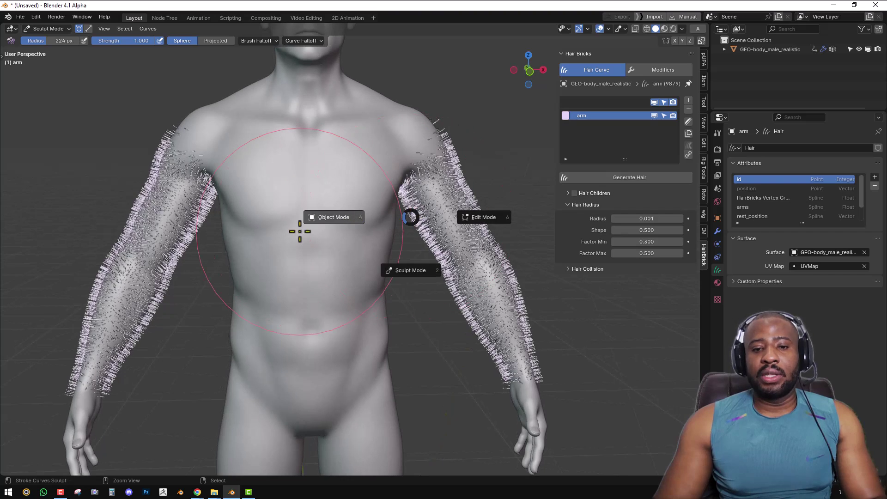
click(582, 274)
click(587, 269)
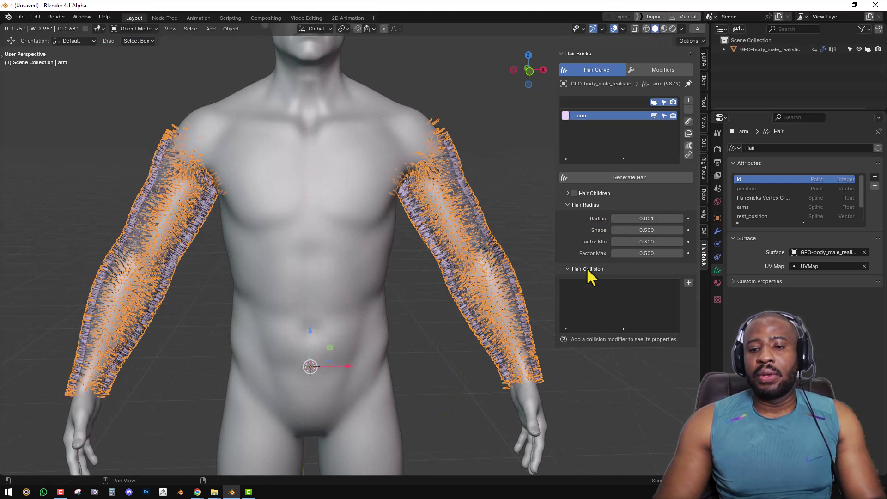
click(569, 269)
key(ctrl+Tab)
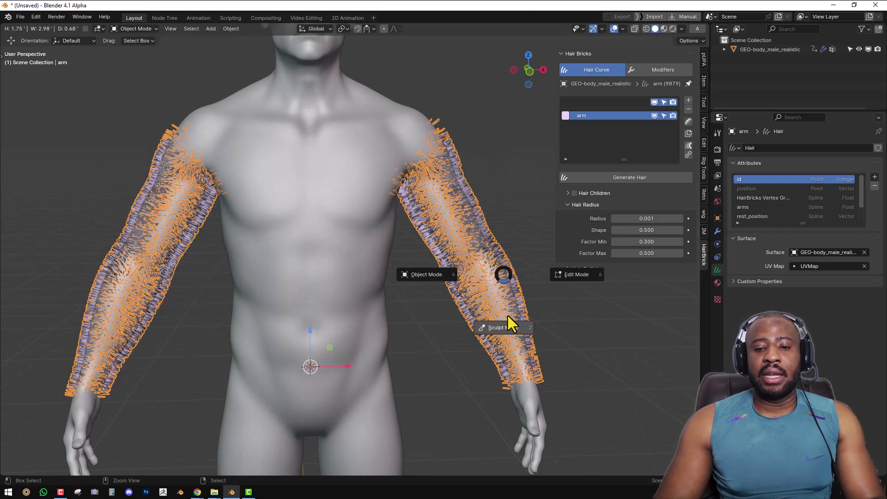
click(510, 322)
middle_drag(462, 222, 374, 201)
scroll(313, 342, down, 4)
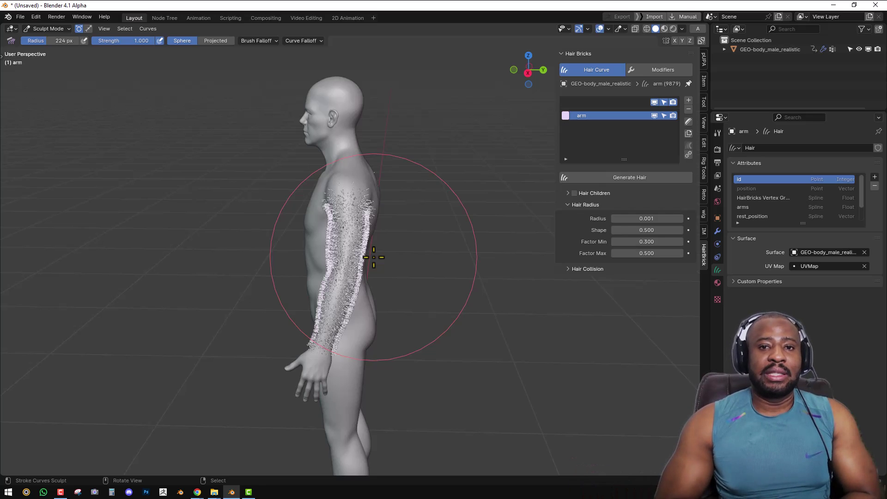
- Return to Object Mode, deselect the arm hair and hide it in the viewport
key(KP_1)
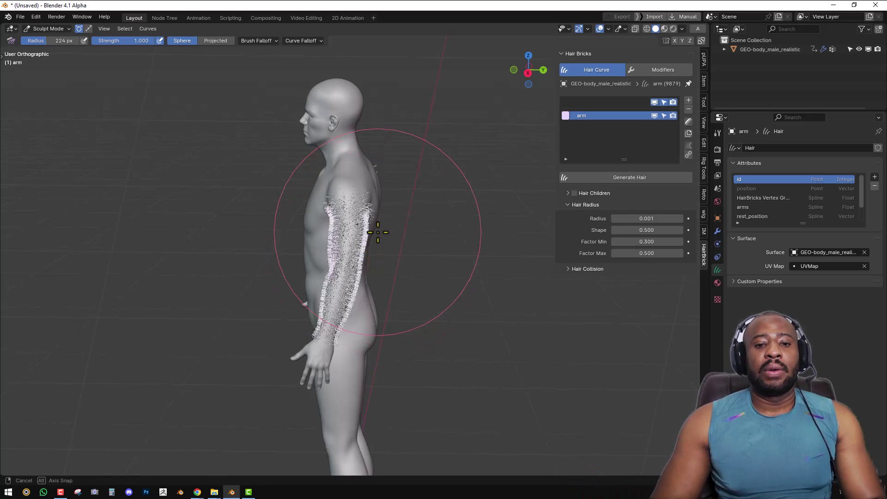
key(ctrl+Tab)
click(305, 232)
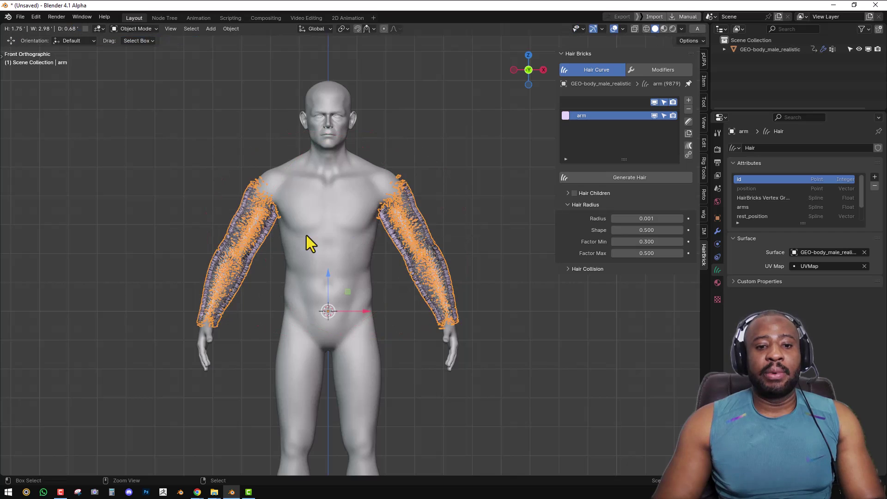
middle_drag(306, 235, 354, 218)
key(alt+a)
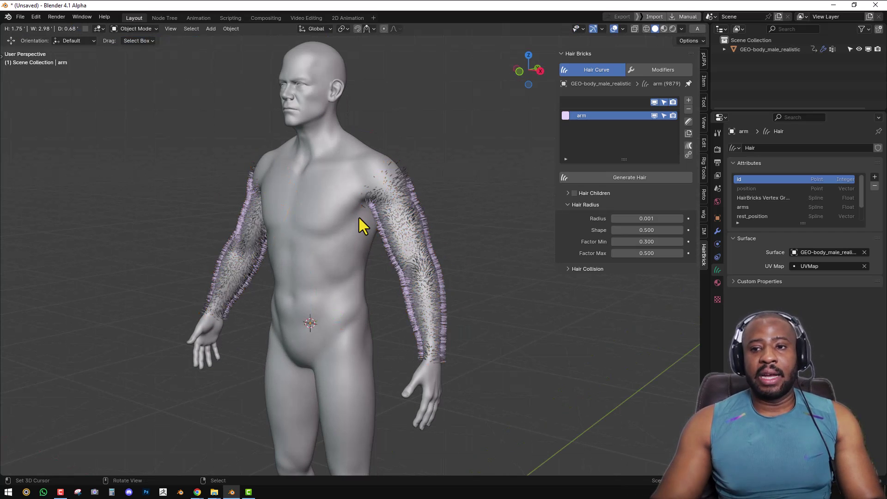
click(655, 115)
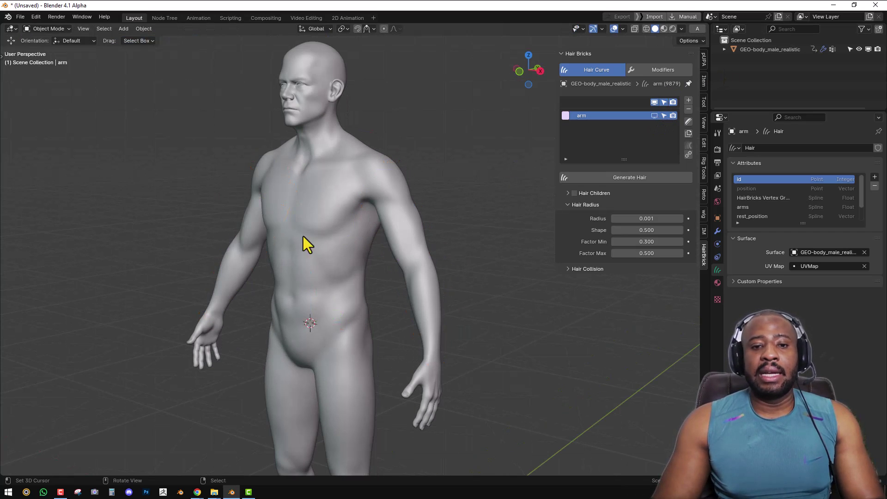
- Add a Bezier curve object to the scene
middle_drag(303, 237, 354, 213)
click(340, 208)
key(shift+a)
mouse_move(443, 167)
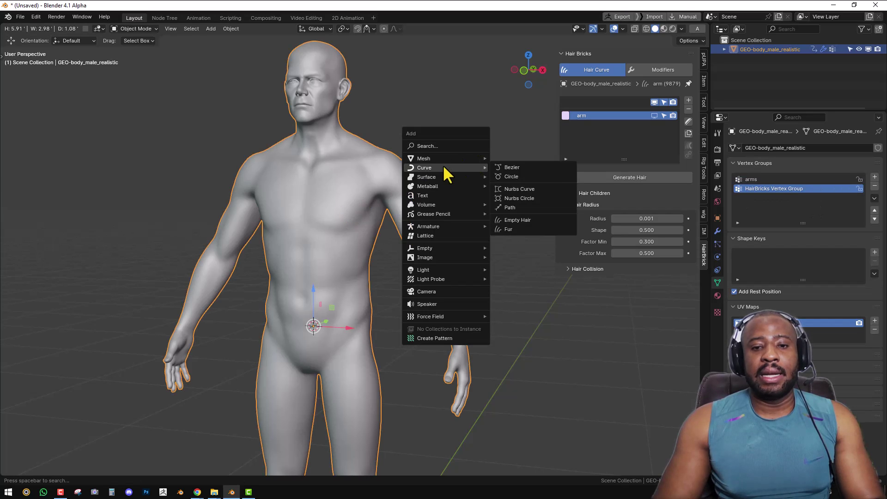
click(512, 167)
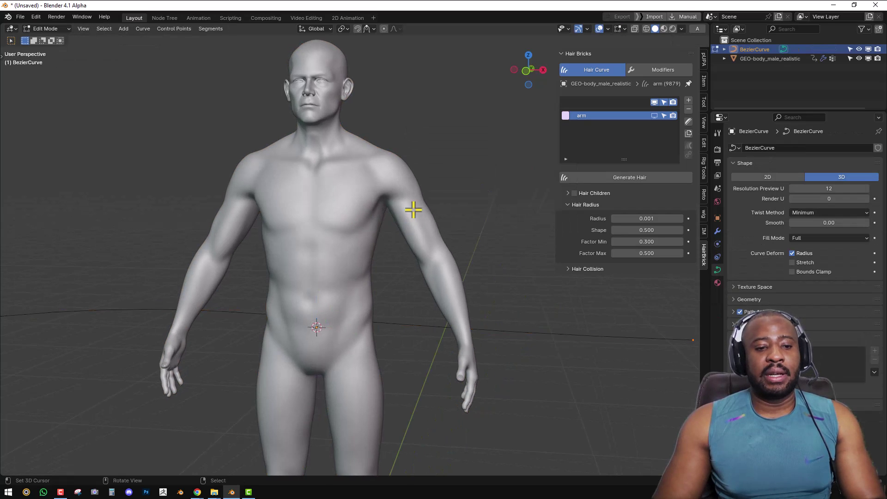
- Delete all vertices of the Bezier curve in Edit Mode
key(Tab)
scroll(411, 209, down, 3)
key(w)
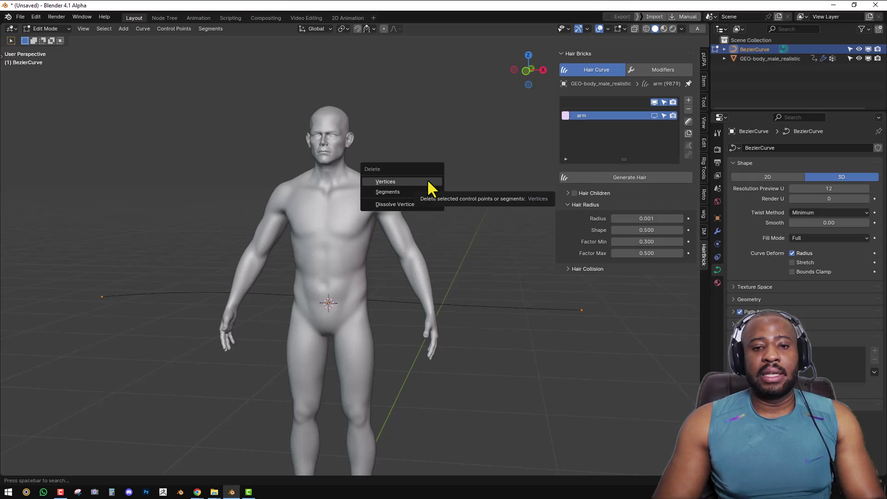
key(Escape)
- Activate the curve Draw tool, try a stroke beside the body with Cursor depth and undo it
key(shift+space)
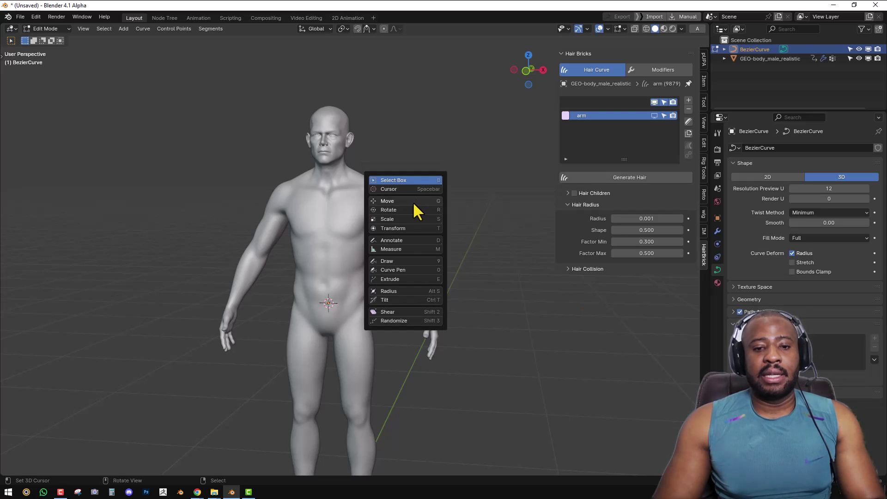
click(393, 261)
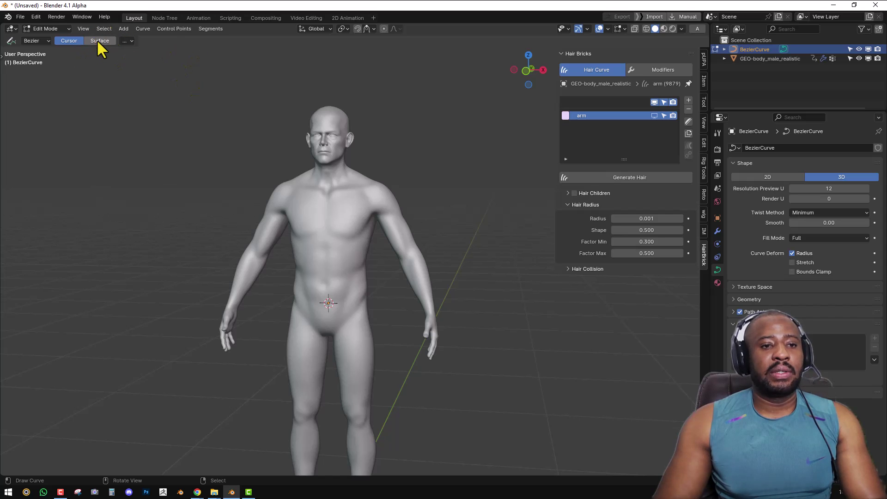
drag(490, 146, 490, 144)
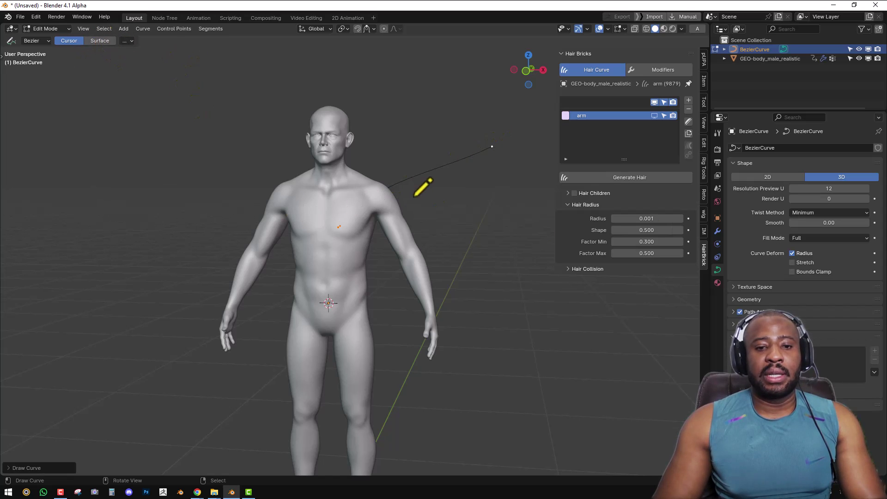
mouse_move(420, 185)
middle_down()
mouse_move(275, 192)
mouse_move(417, 188)
mouse_move(381, 155)
middle_up()
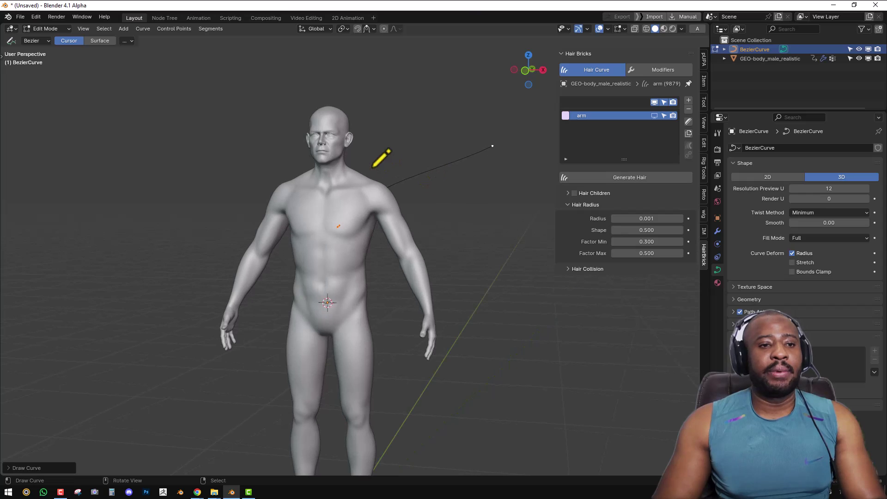
key(ctrl+z)
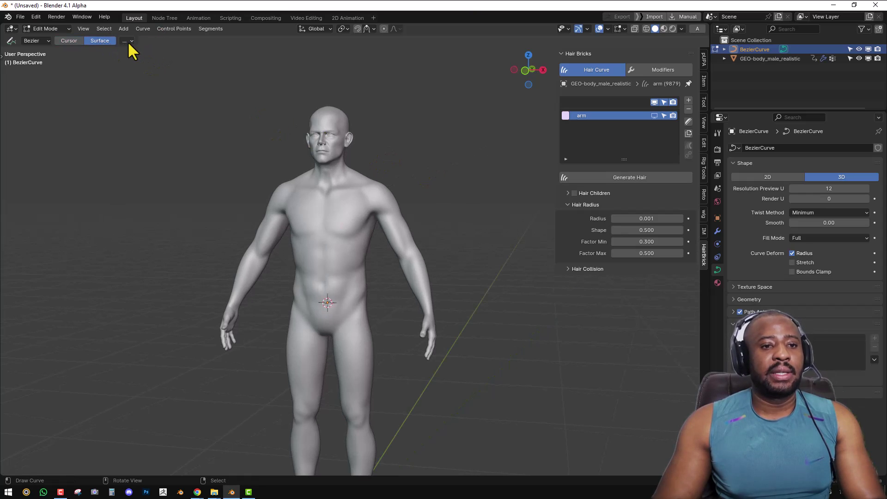
- Set the Surface drawing depth to an absolute offset of 0.01 and test a stroke down the torso
click(125, 41)
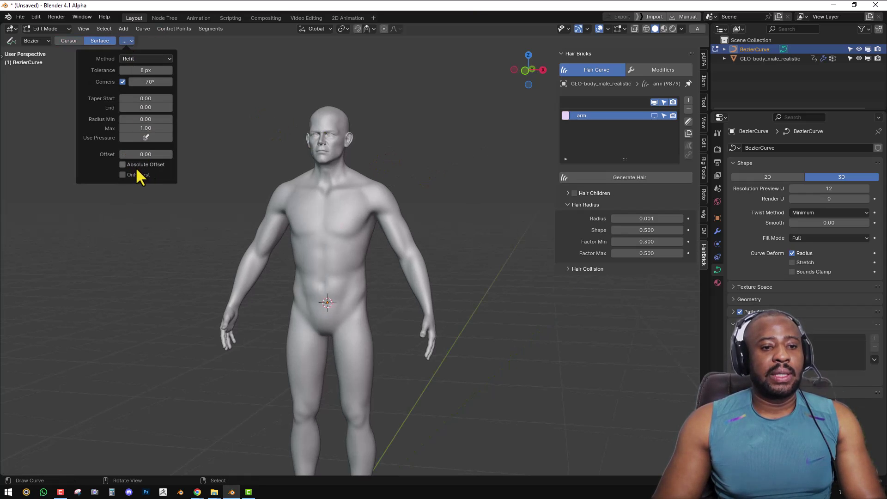
click(134, 168)
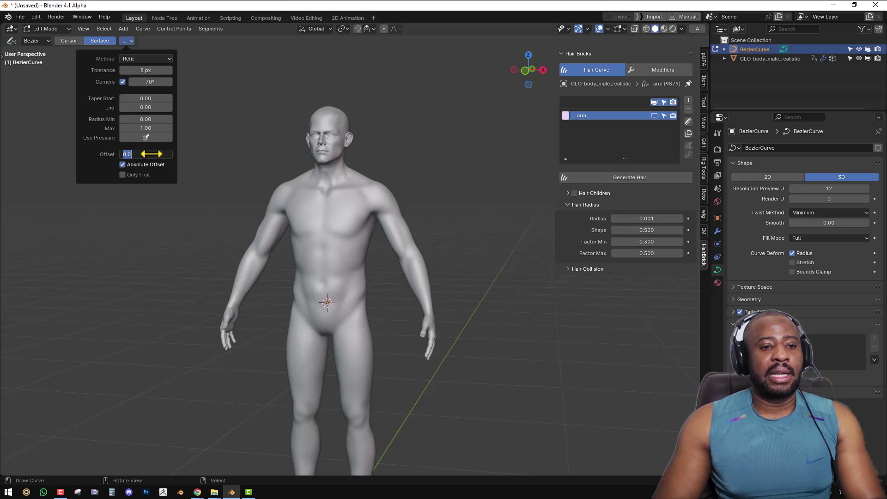
text(0.01)
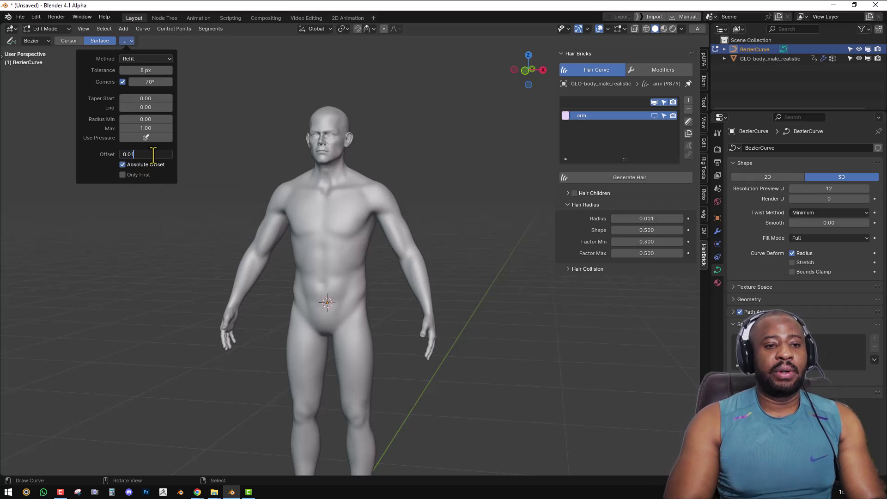
key(Return)
drag(332, 236, 325, 298)
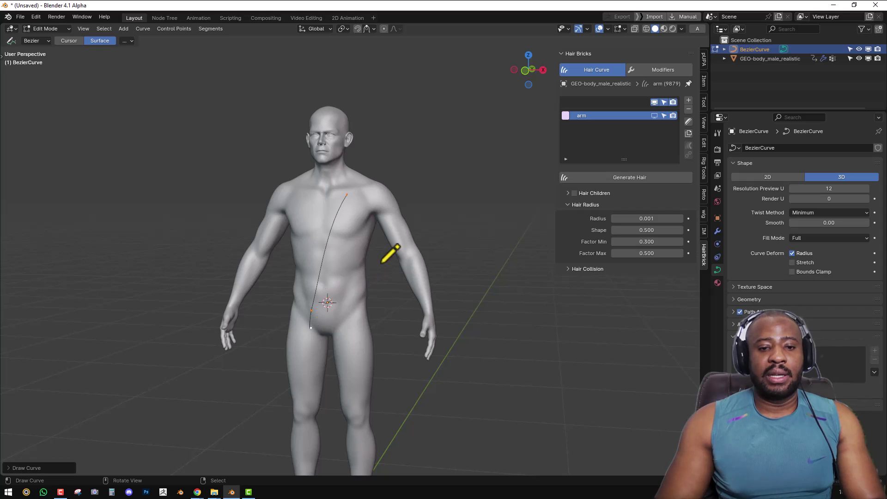
mouse_move(382, 263)
middle_down()
mouse_move(319, 258)
mouse_move(295, 265)
mouse_move(381, 252)
mouse_move(415, 200)
mouse_move(408, 198)
mouse_move(416, 205)
middle_up()
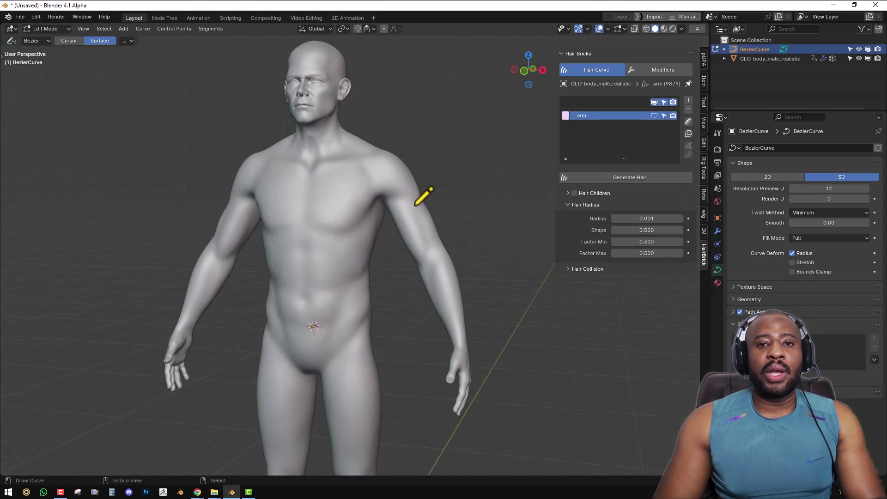
- Draw short curve strokes around the character's left upper arm and elbow, following the arm downward
key(KP_1)
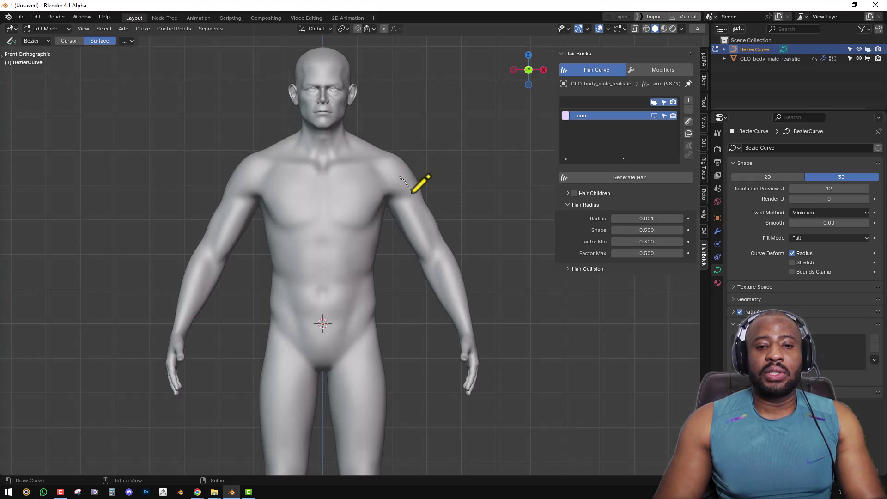
drag(412, 192, 431, 218)
mouse_move(444, 206)
middle_down()
mouse_move(476, 212)
mouse_move(387, 223)
middle_up()
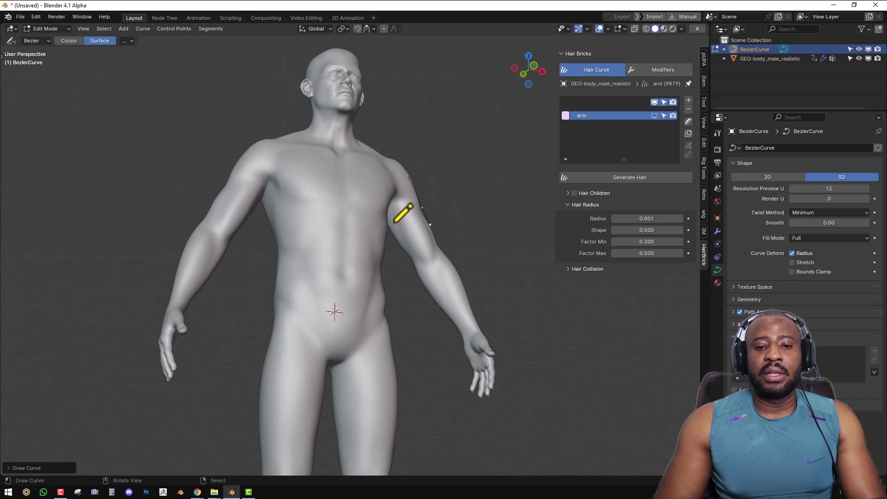
drag(412, 245, 412, 245)
mouse_move(413, 245)
middle_down()
mouse_move(390, 287)
mouse_move(333, 285)
middle_up()
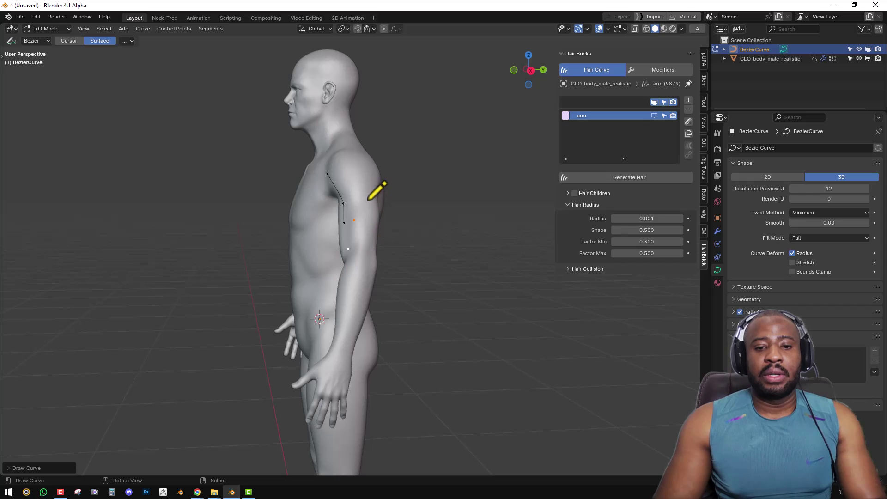
middle_drag(373, 247, 300, 218)
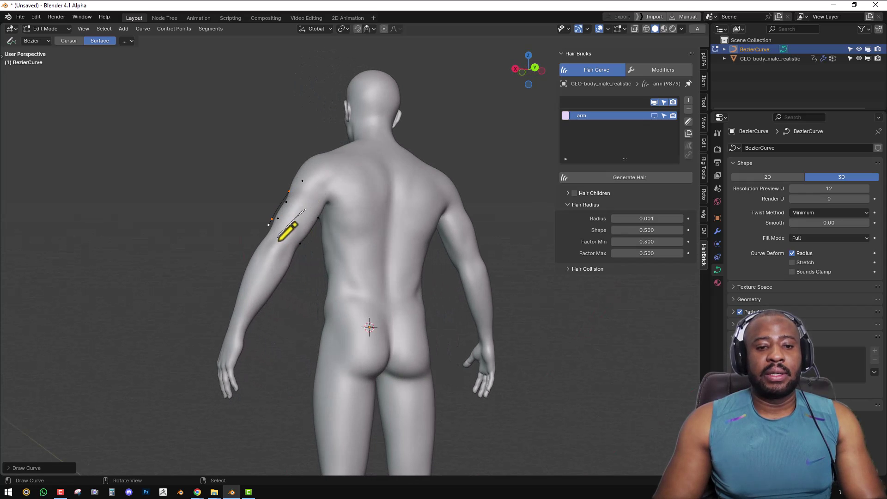
drag(279, 240, 260, 287)
mouse_move(260, 287)
middle_down()
mouse_move(393, 277)
mouse_move(440, 261)
mouse_move(430, 257)
middle_up()
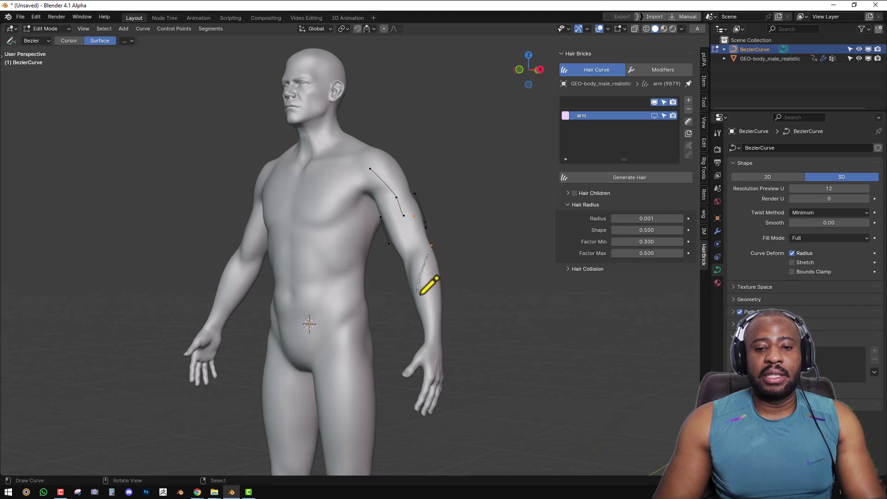
drag(420, 293, 419, 294)
mouse_move(419, 294)
middle_down()
mouse_move(476, 273)
mouse_move(451, 283)
middle_up()
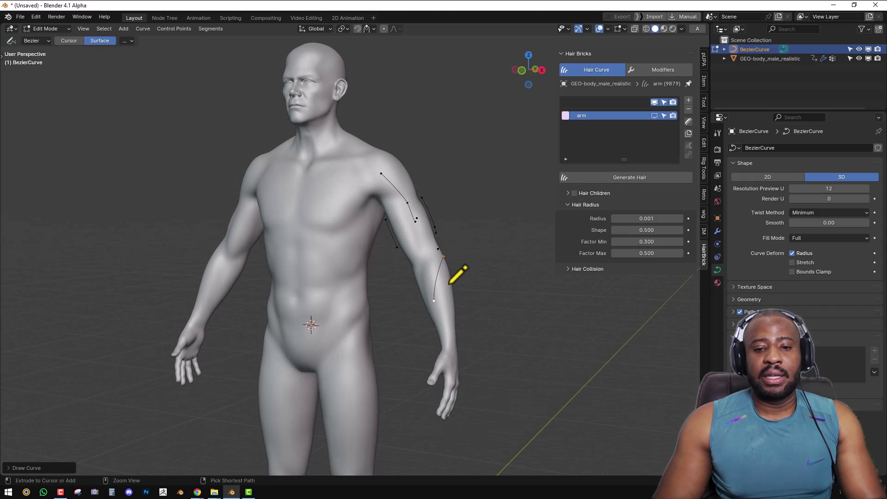
- Undo all the curve strokes drawn on the character's left arm
key(ctrl+z)
key(ctrl+z)
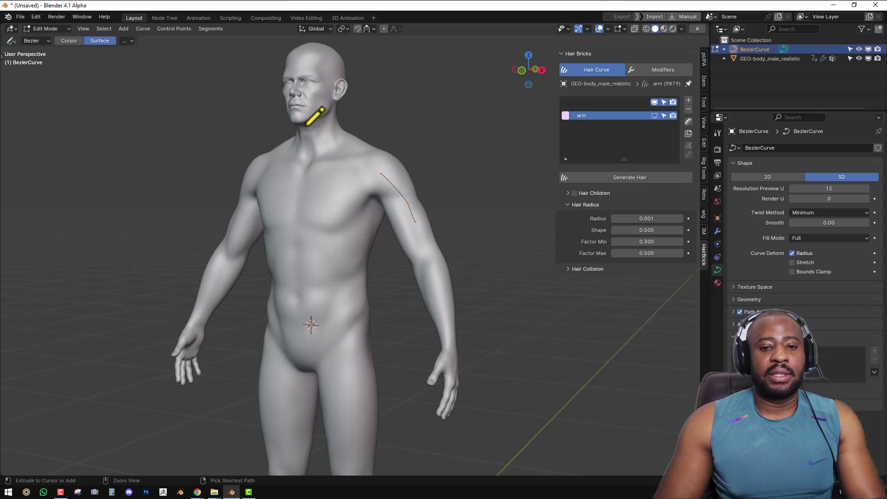
key(ctrl+z)
- Set the Draw tool's surface offset to 0
click(126, 41)
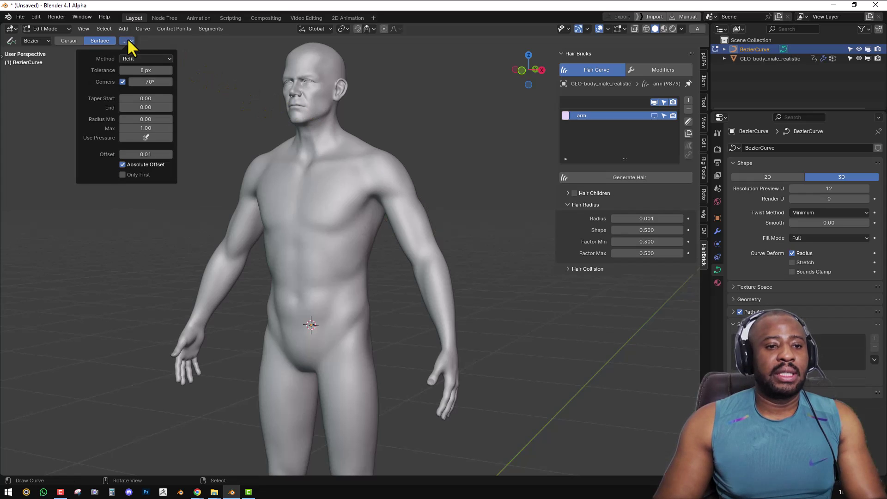
click(152, 154)
text(0)
key(Return)
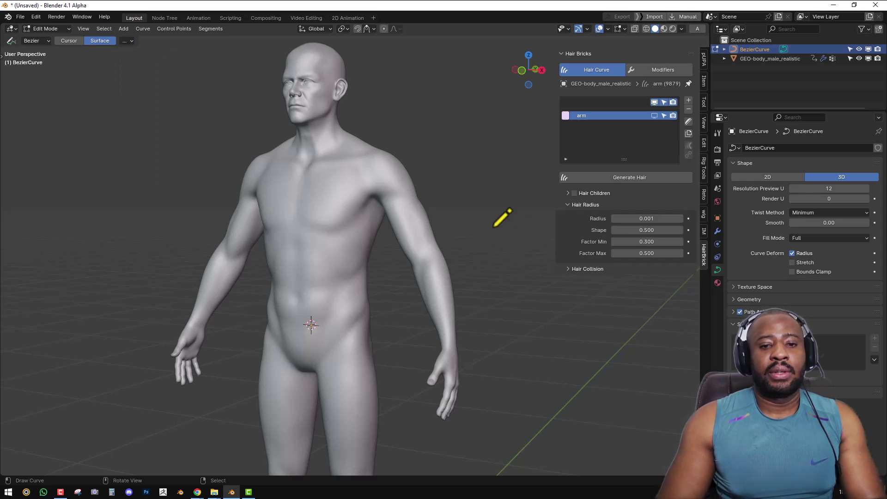
- Draw short surface curve strokes around the front, side and back of the character's left upper arm
mouse_move(503, 218)
middle_down()
mouse_move(412, 154)
mouse_move(411, 173)
middle_up()
drag(412, 172, 430, 203)
middle_drag(456, 212, 411, 222)
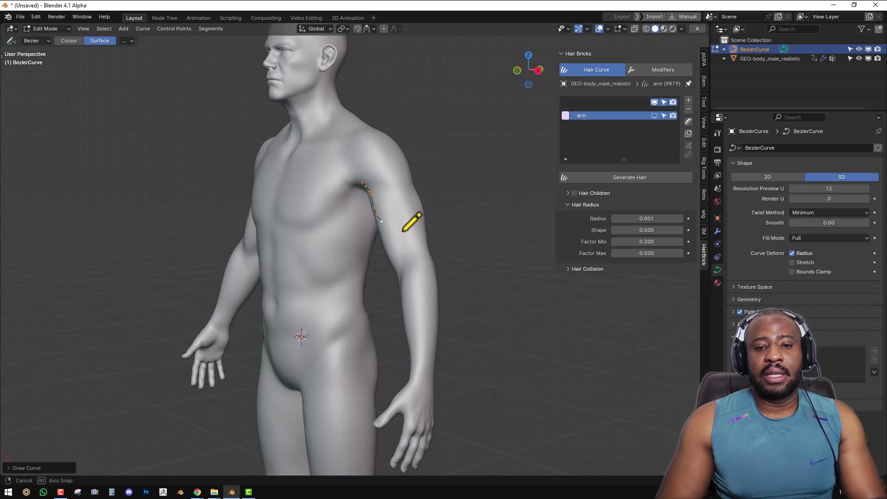
drag(404, 200, 404, 230)
mouse_move(404, 230)
middle_down()
mouse_move(380, 248)
mouse_move(314, 233)
middle_up()
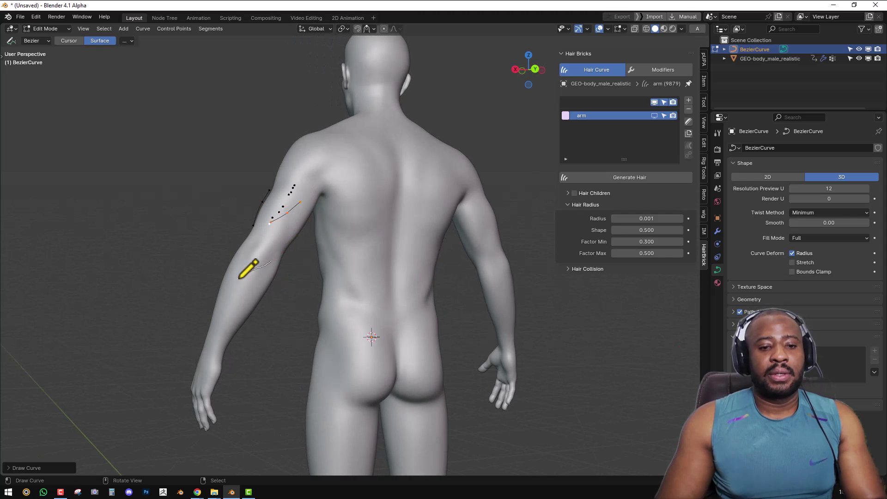
- Draw more surface curve strokes around the character's left elbow and forearm, following the hair flow toward the wrist
drag(239, 278, 237, 279)
middle_drag(223, 320, 465, 279)
drag(452, 276, 455, 305)
middle_drag(456, 305, 477, 294)
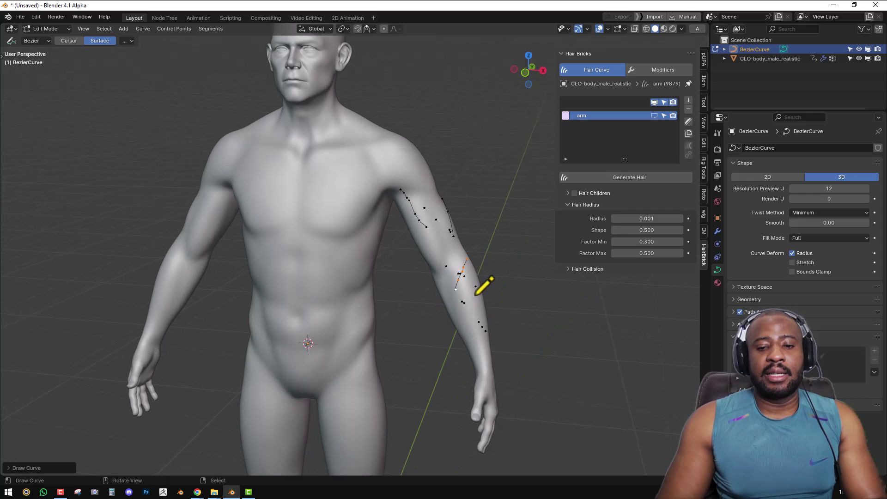
middle_drag(476, 330, 453, 317)
scroll(469, 232, up, 3)
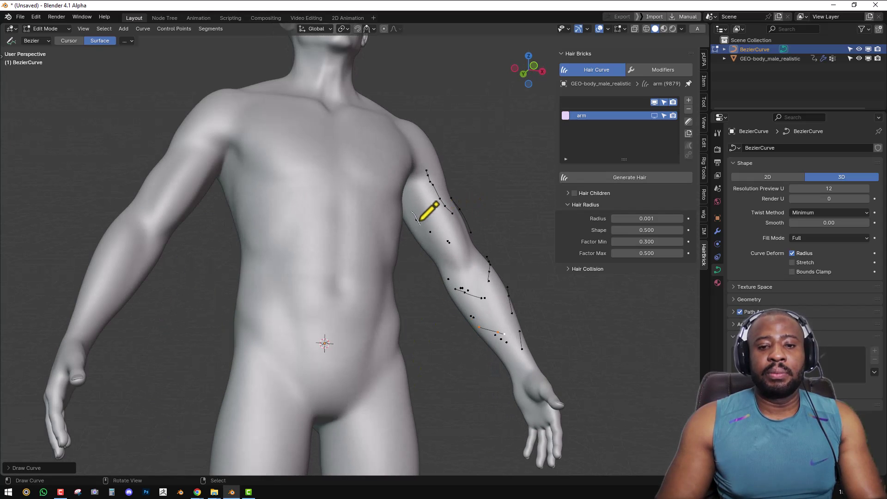
- Add strokes along the inner side of the left upper arm and elbow, and return to Object Mode
drag(418, 221, 444, 254)
key(KP_1)
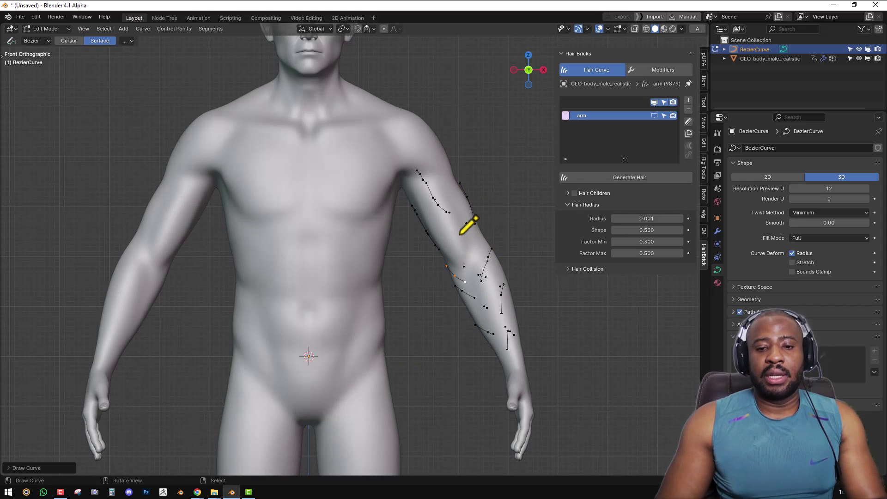
middle_drag(495, 258, 347, 258)
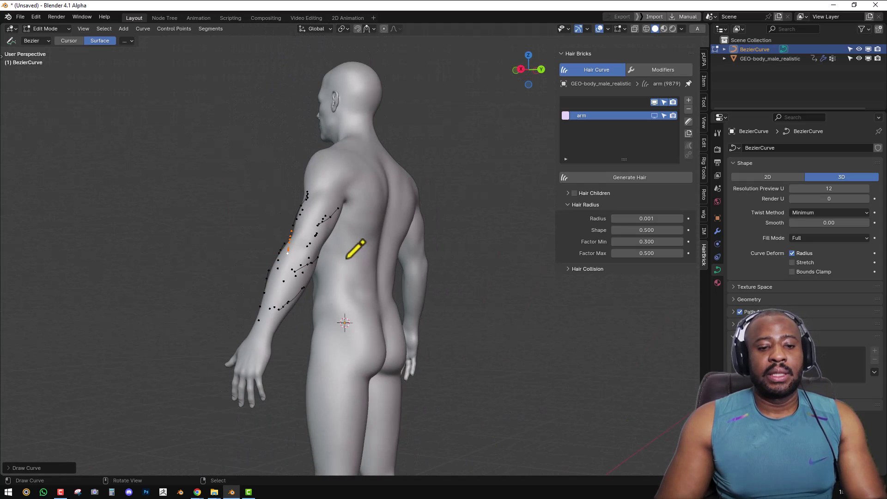
key(KP_1)
key(Tab)
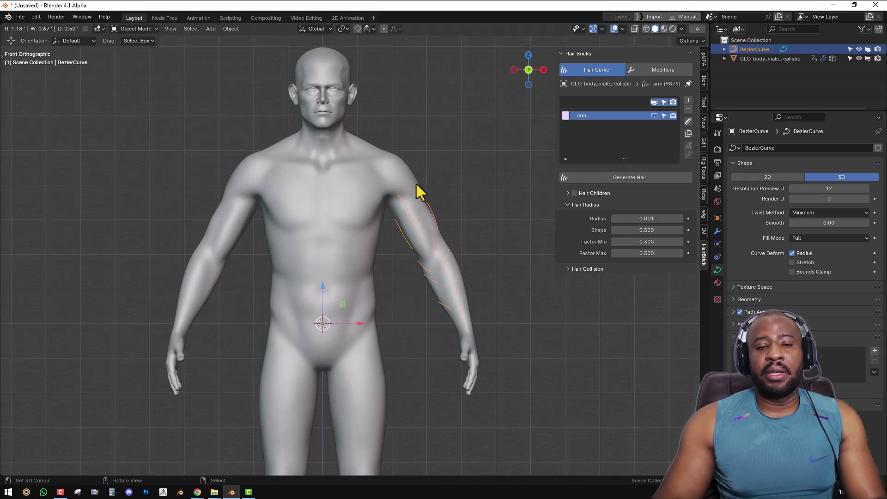
middle_drag(417, 186, 459, 183)
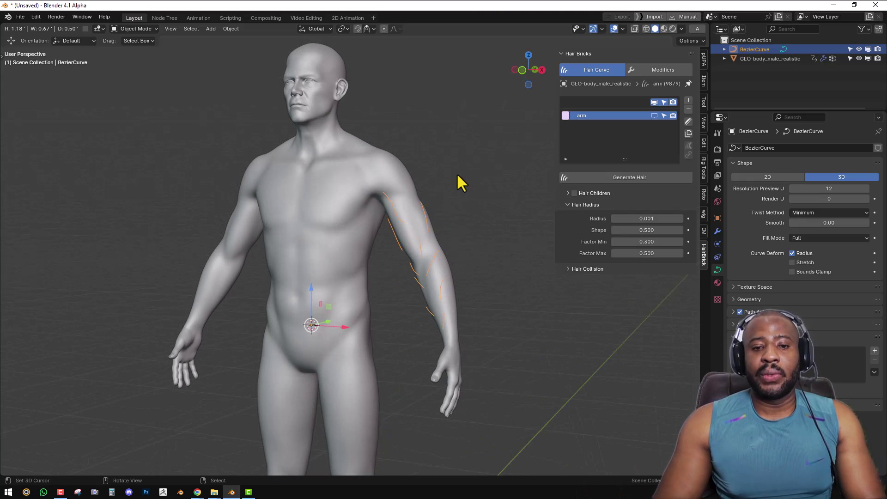
- Show the arm hair in the viewport again and make the arm hair object the selected one
scroll(459, 182, up, 2)
click(654, 115)
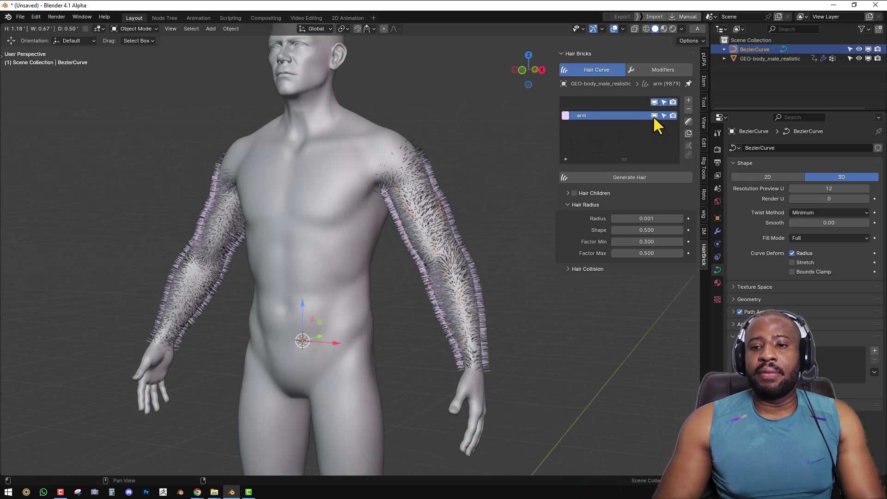
middle_drag(467, 231, 434, 194)
click(364, 162)
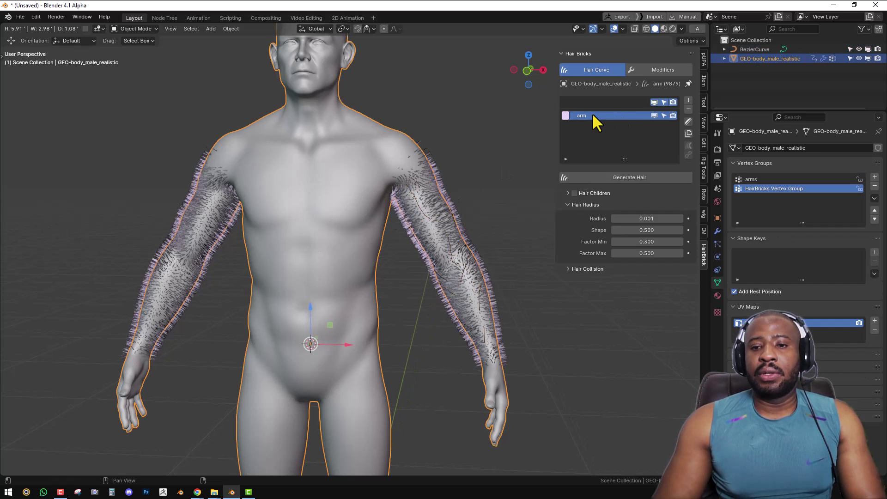
click(581, 115)
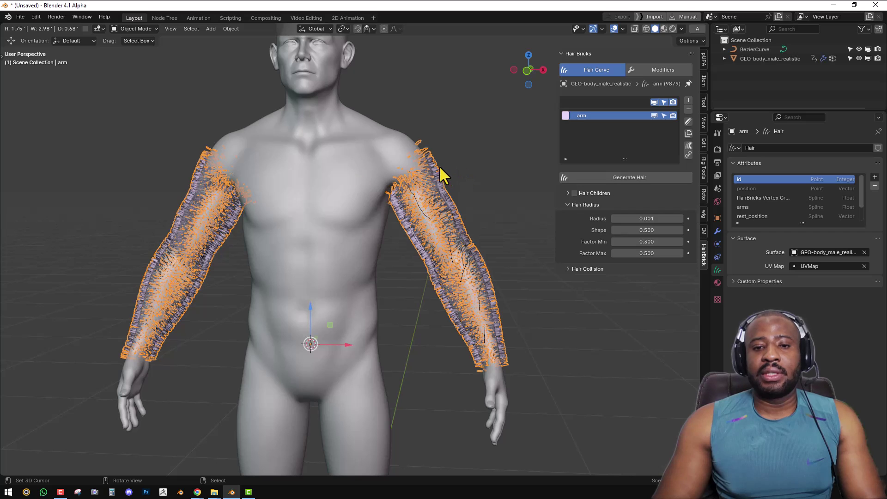
- Add a Follow Curve hair modifier with BezierCurve as guide curve and set the tangent-normal mix to 0.283
middle_drag(428, 193, 500, 147)
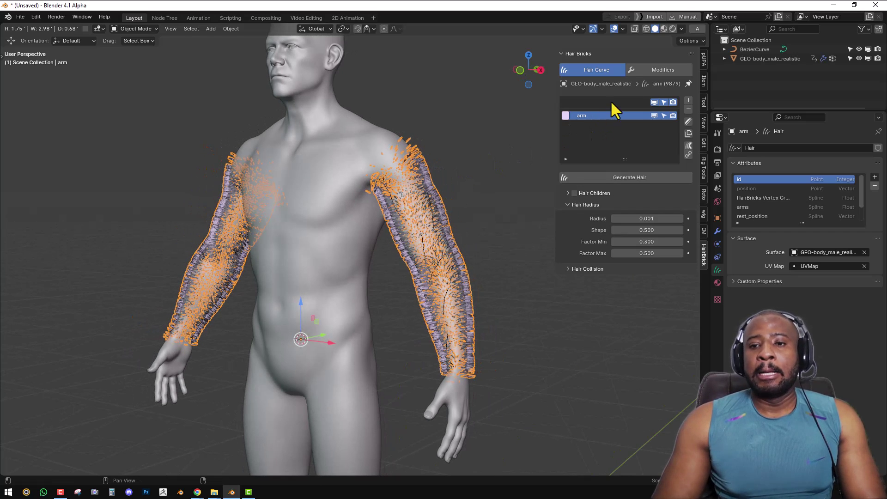
click(661, 70)
click(625, 102)
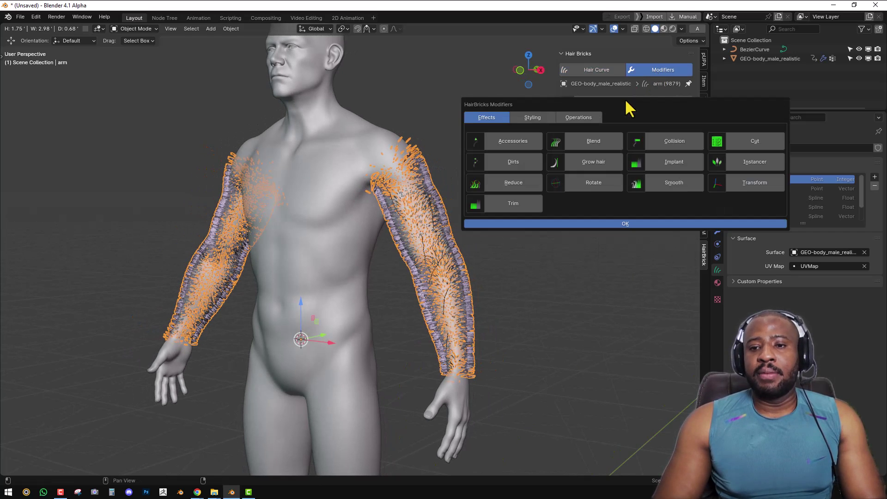
click(579, 121)
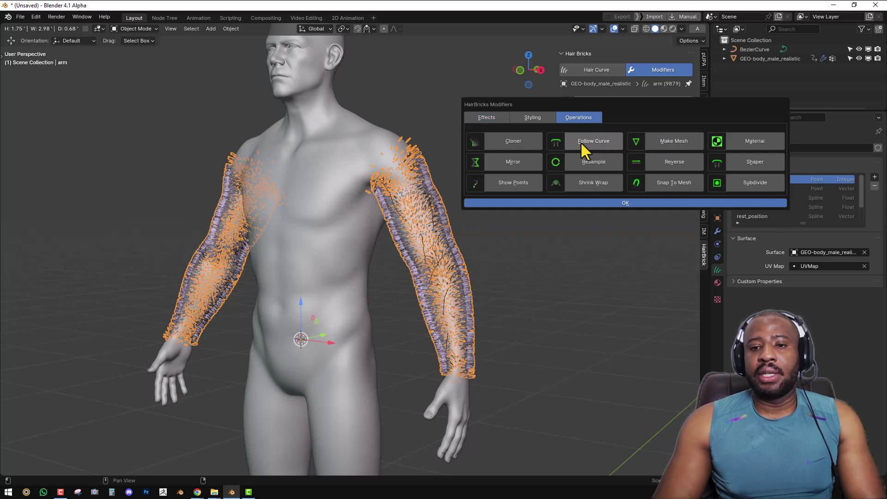
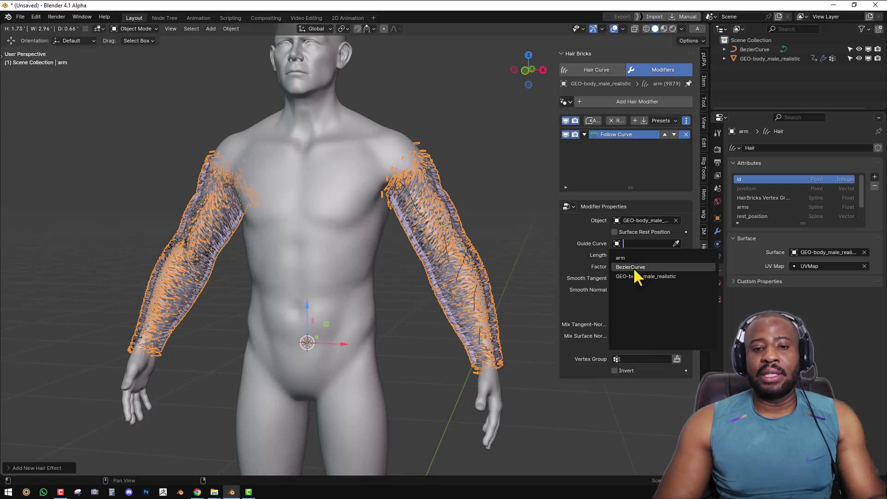
middle_drag(467, 265, 651, 327)
drag(646, 325, 631, 324)
middle_drag(416, 295, 513, 203)
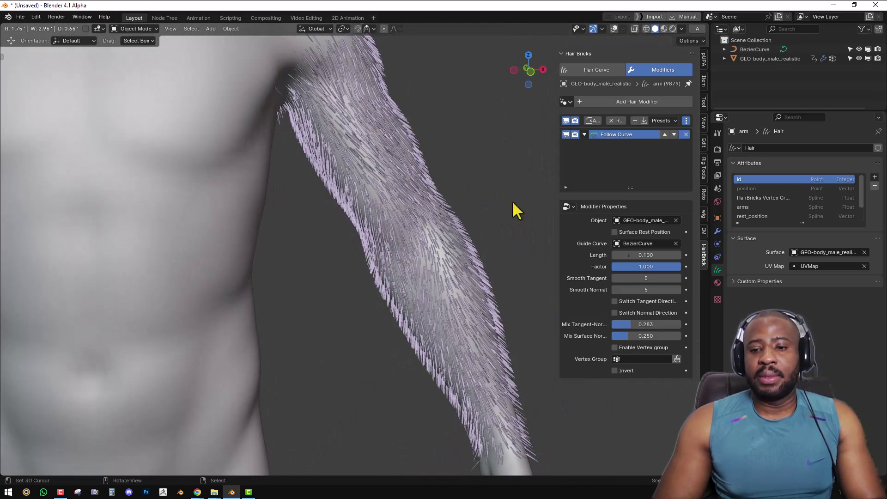
- Set the Follow Curve modifier's length to 0.01
click(658, 254)
text(0.01)
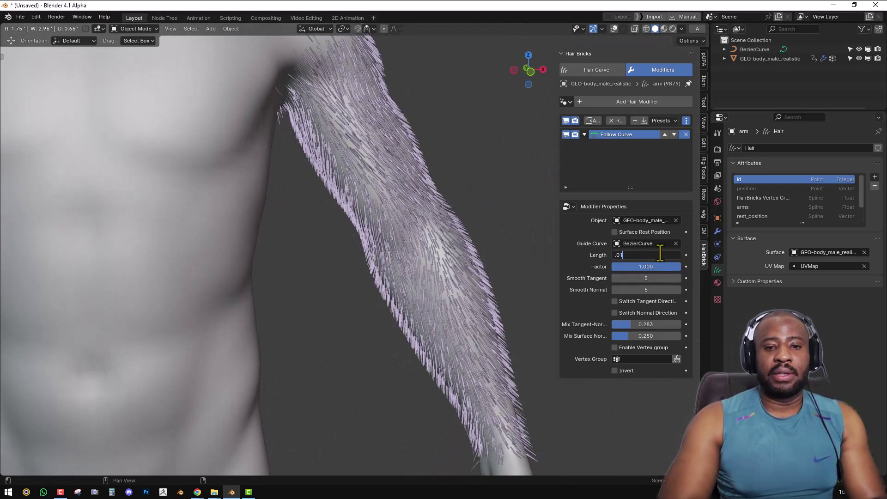
key(Return)
middle_drag(398, 251, 506, 212)
- Select BezierCurve and turn on the viewport overlays to compare the guide strokes with the hair direction
click(764, 49)
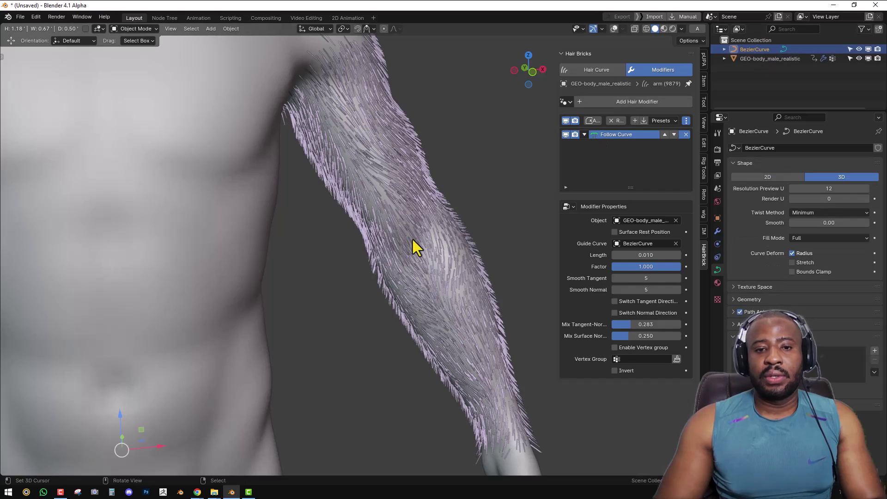
key(shift+alt+z)
middle_drag(412, 244, 439, 280)
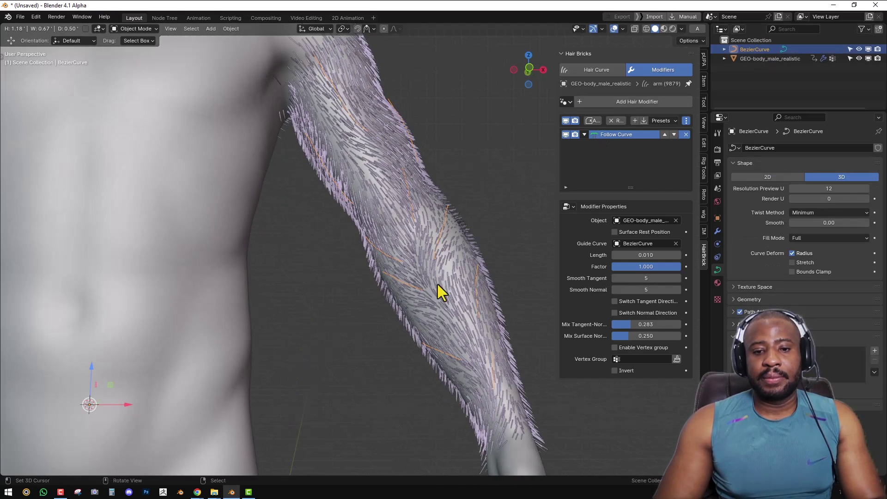
key(KP_1)
- Set the arm hair's radius Factor Min to 0
click(597, 70)
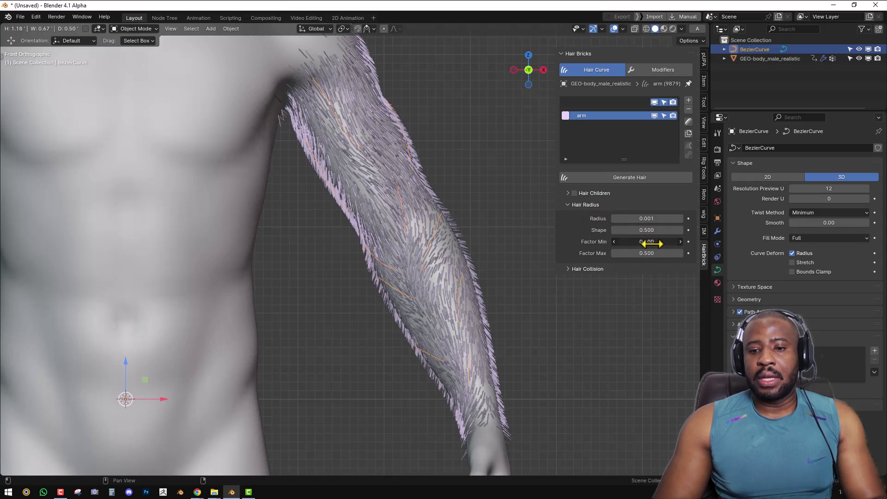
drag(650, 243, 638, 244)
scroll(439, 277, down, 1)
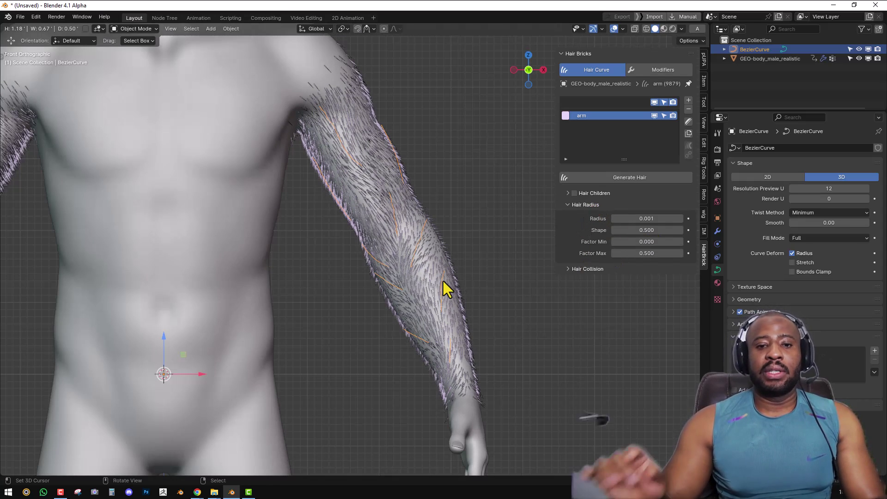
mouse_move(440, 281)
middle_down()
mouse_move(460, 292)
mouse_move(446, 290)
middle_up()
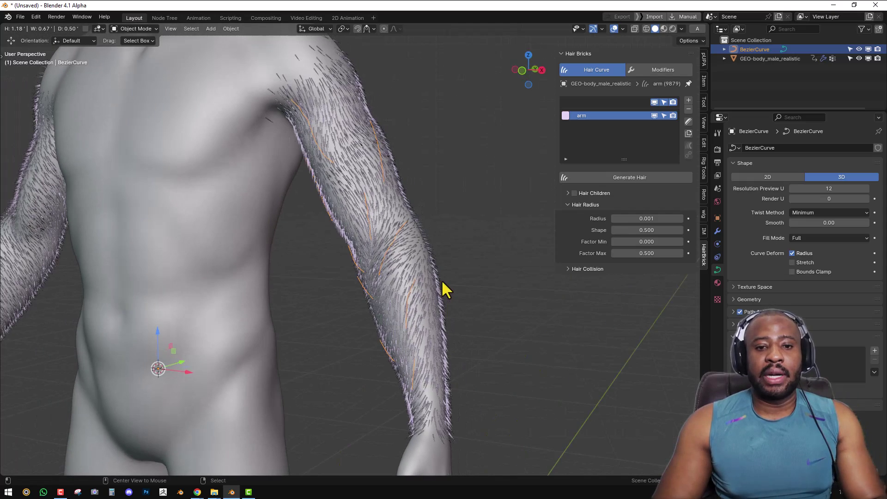
- Enable Hair Children for the arm hair and switch them to Interpolated Hair
click(573, 193)
click(568, 194)
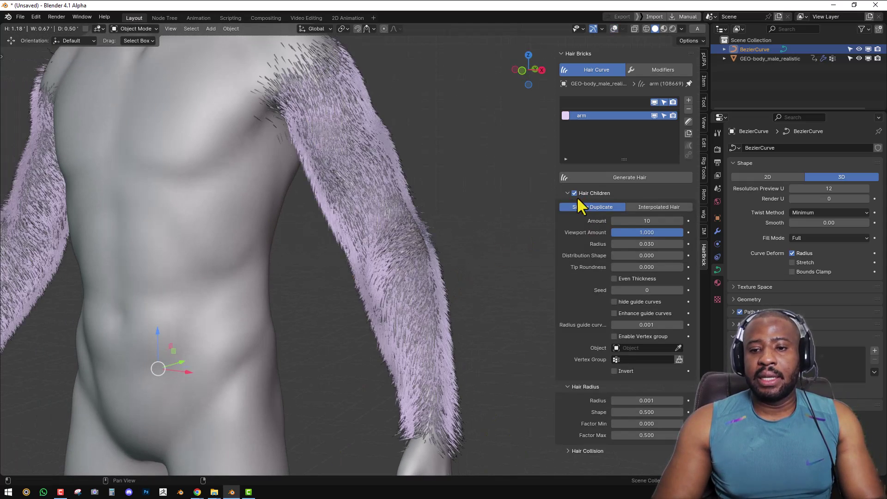
click(660, 207)
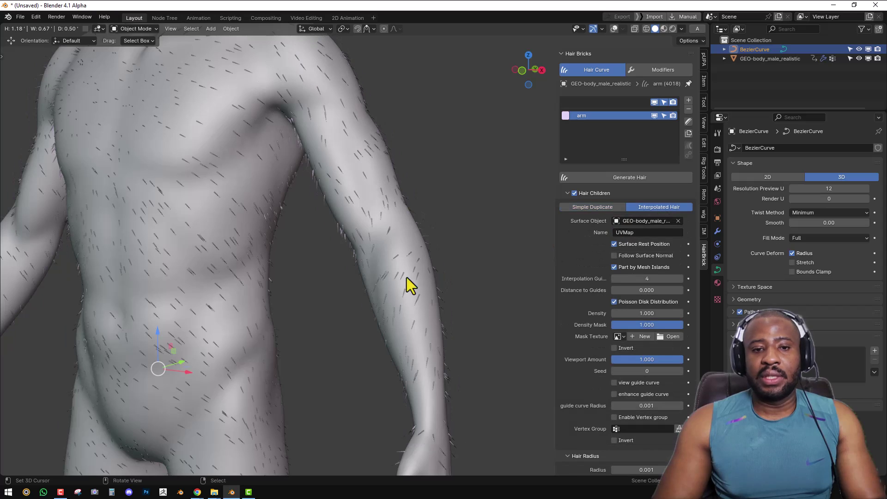
- Limit the interpolated hair to the arms vertex group
click(615, 417)
click(641, 429)
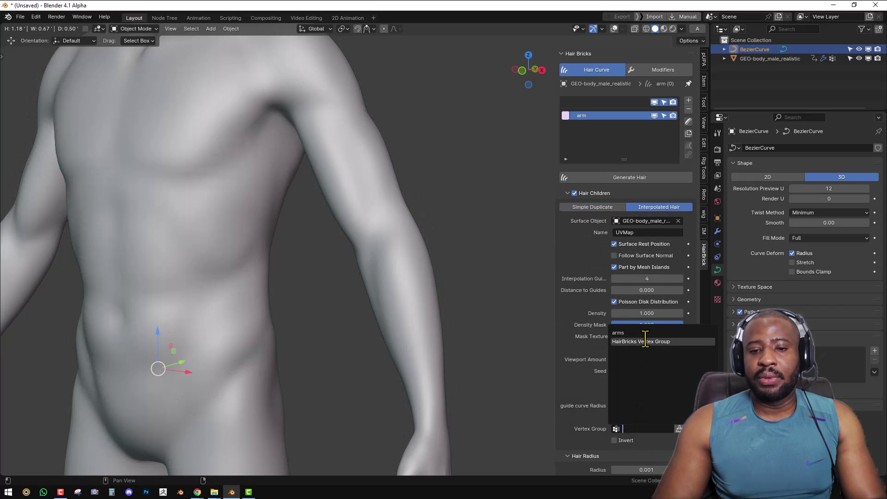
click(645, 341)
click(644, 429)
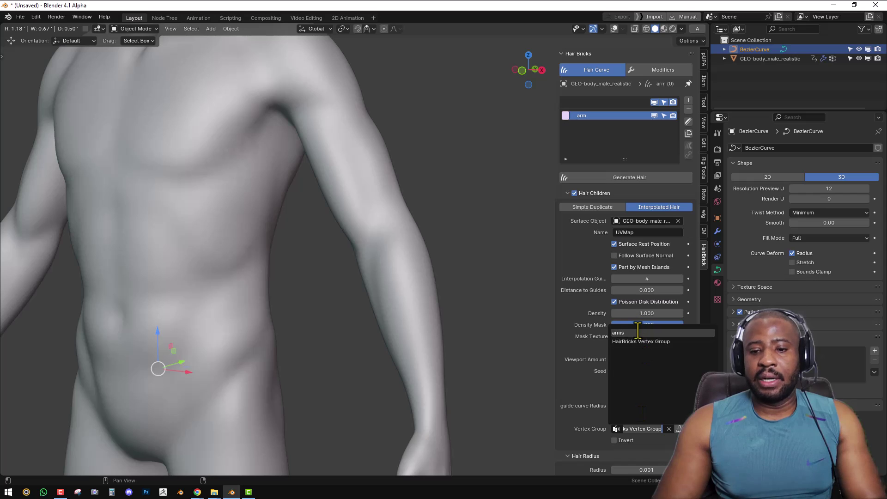
click(618, 333)
middle_drag(420, 331, 462, 337)
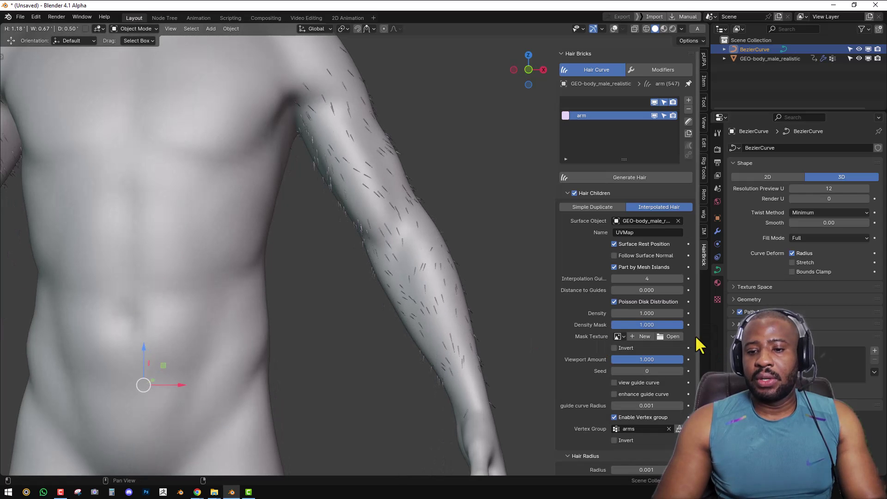
- Set the interpolated hair density to 50
click(664, 314)
text(50)
key(Return)
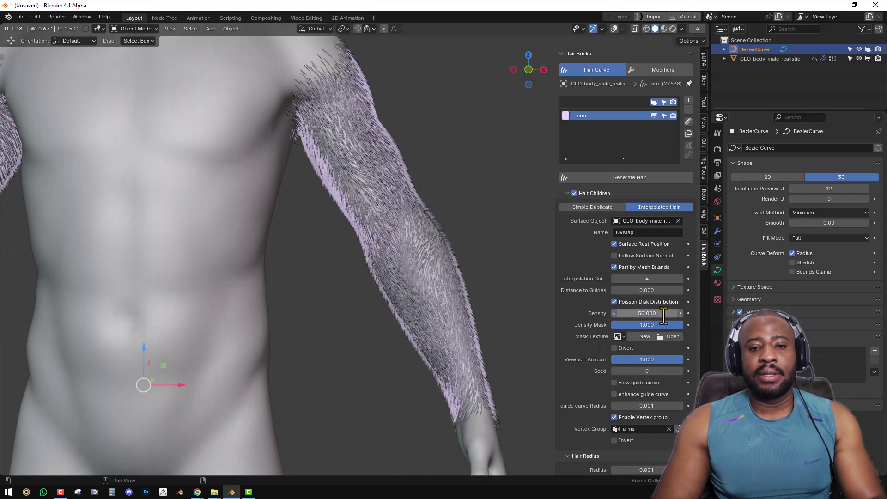
- Set the interpolated hair density to 200 and check the coverage on the arms
click(647, 314)
text(20)
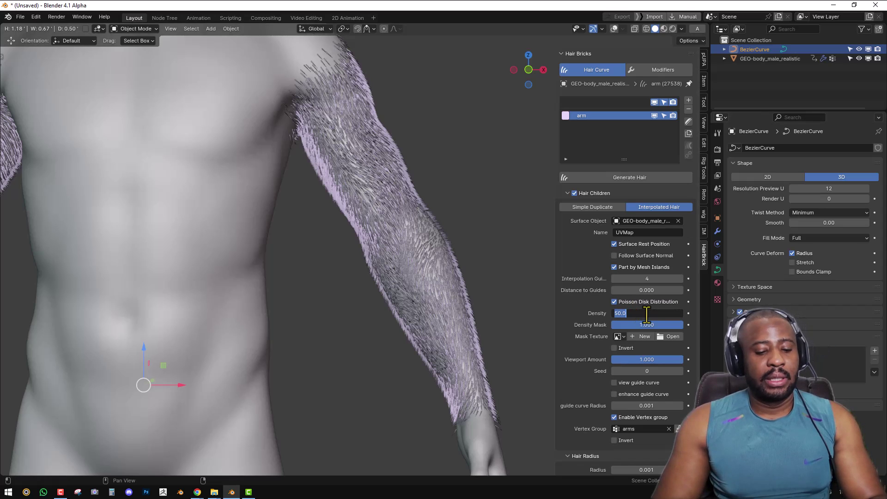
text(0)
key(Return)
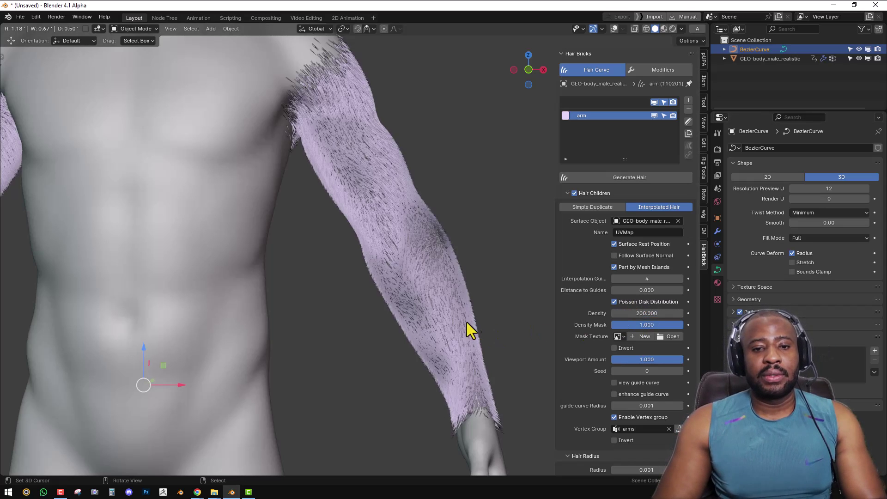
scroll(471, 314, down, 5)
middle_drag(471, 314, 370, 320)
scroll(424, 320, up, 5)
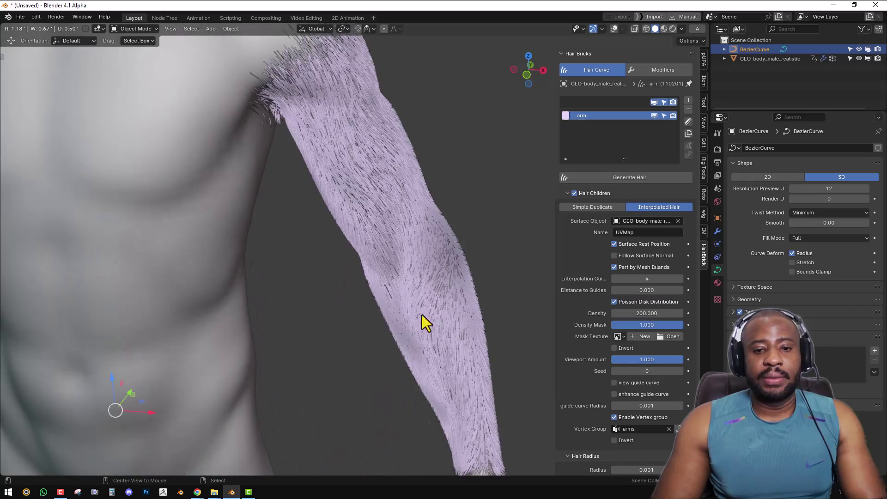
scroll(437, 312, down, 5)
mouse_move(484, 304)
middle_down()
mouse_move(290, 301)
mouse_move(444, 307)
middle_up()
scroll(346, 283, down, 4)
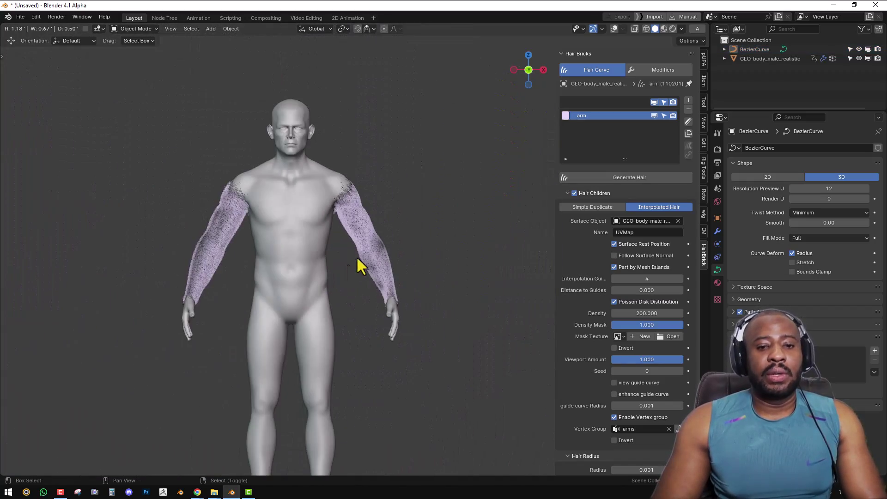
- Turn the viewport overlays on, select the BezierCurve guide strokes on the left arm and return to the front view
key(shift+z)
scroll(373, 249, up, 4)
key(shift+alt+z)
click(371, 217)
click(370, 217)
key(shift+z)
shift+middle_drag(375, 230, 384, 256)
middle_drag(154, 251, 414, 246)
key(KP_1)
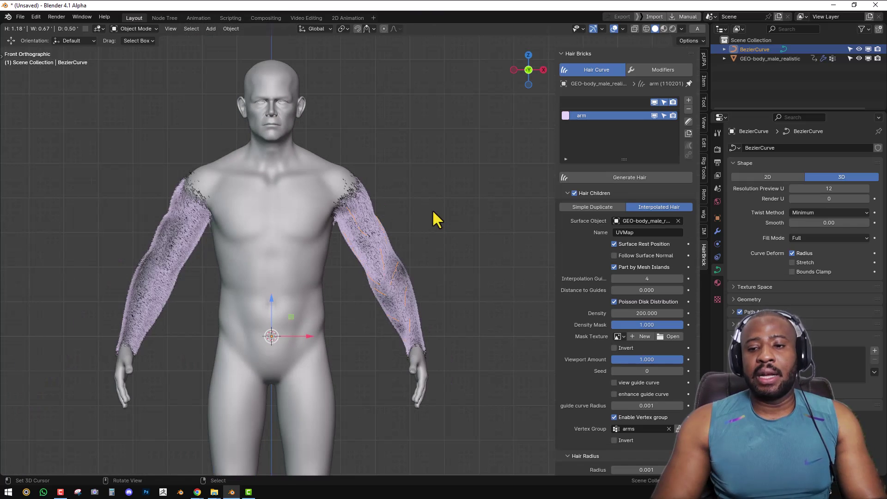
- Add a Mirror modifier to the BezierCurve guides, mirrored on X with the GEO-body_male_realistic body as the mirror object
click(718, 231)
click(799, 147)
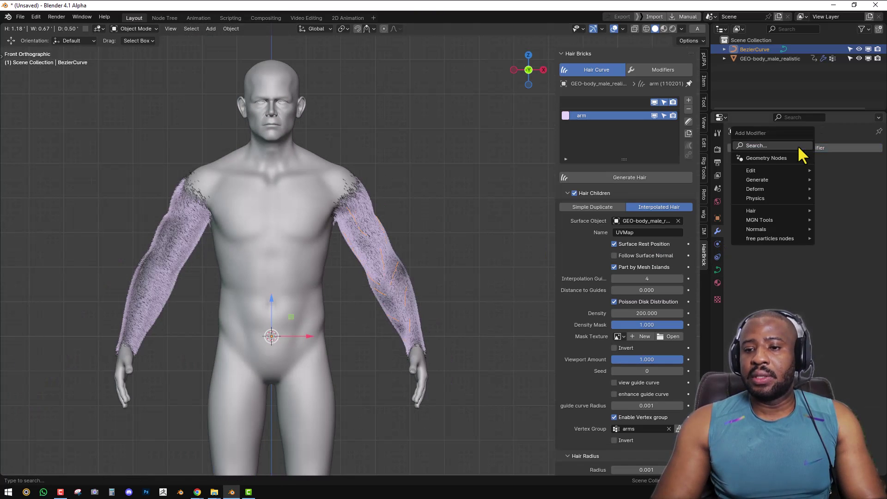
click(773, 146)
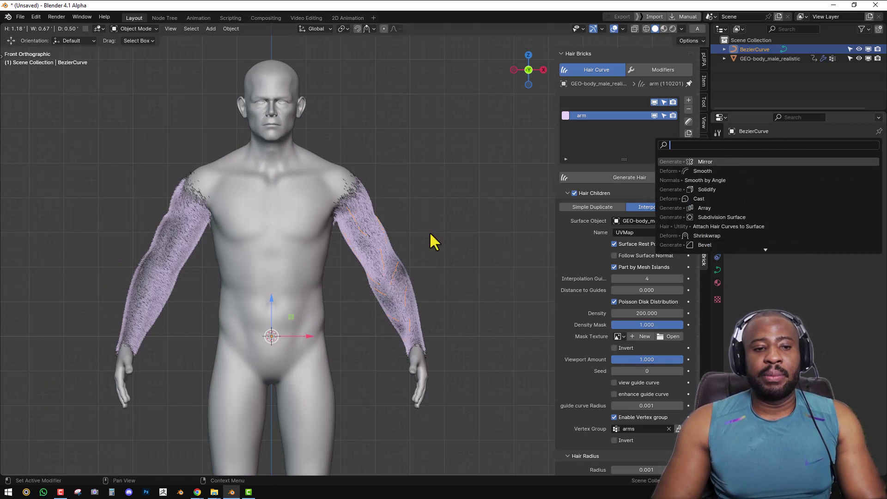
key(Return)
click(865, 232)
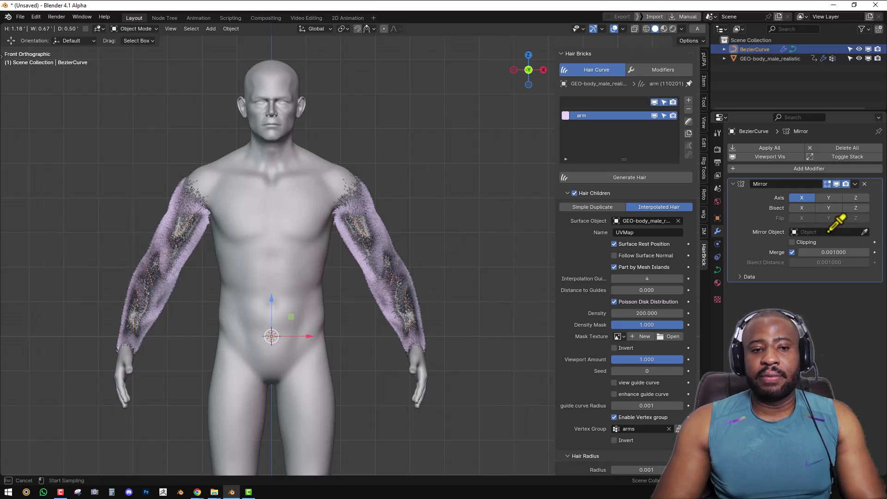
click(276, 195)
right_click(275, 195)
key(Escape)
- Try to apply the Mirror modifier, and convert the mirrored guide curves to a mesh
click(856, 184)
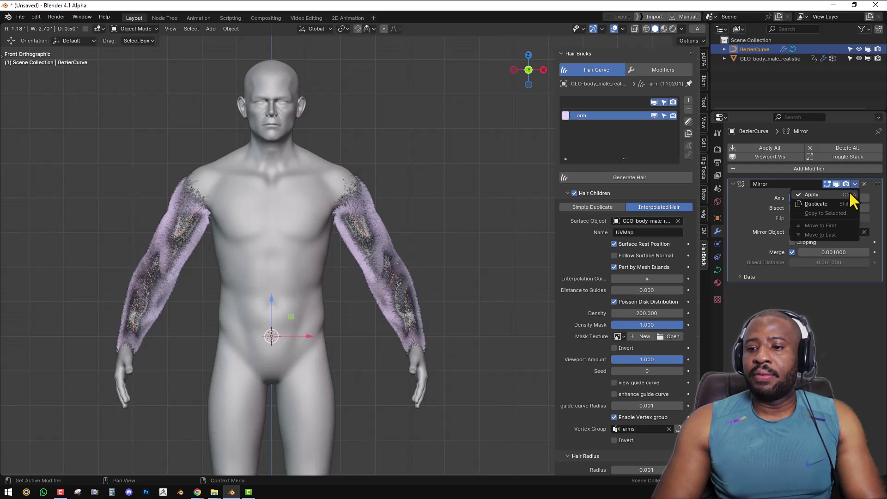
key(ctrl+a)
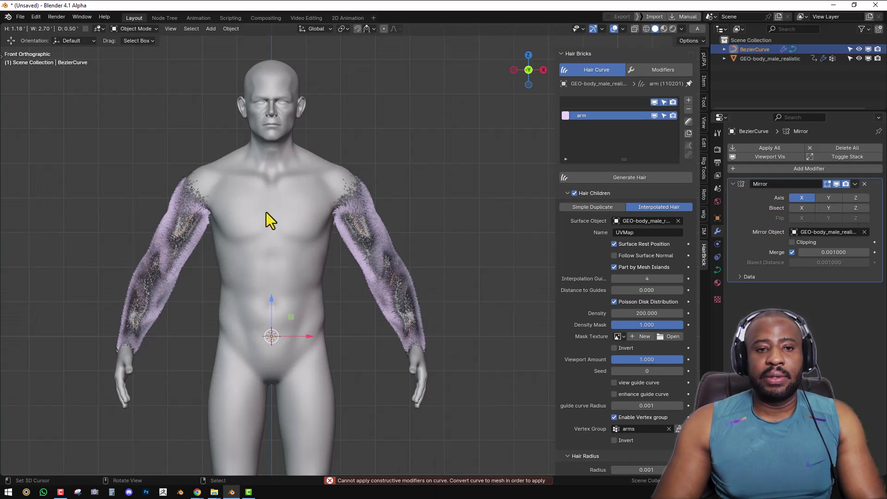
click(231, 29)
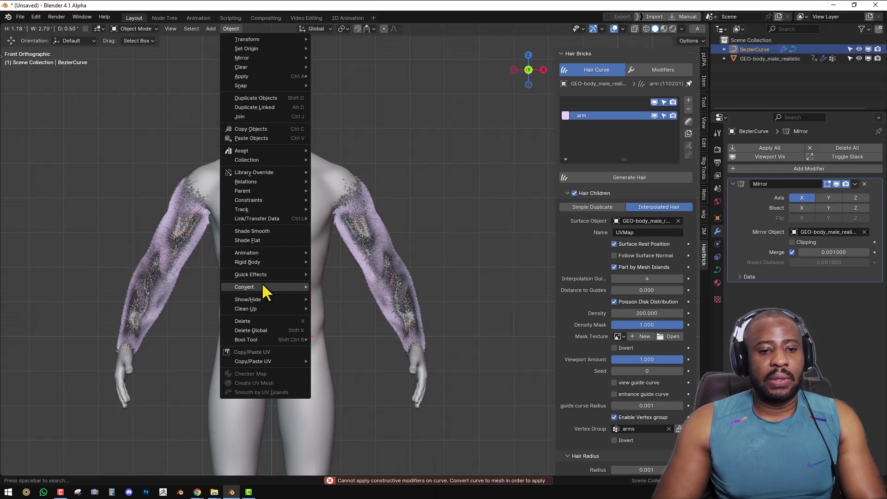
mouse_move(262, 284)
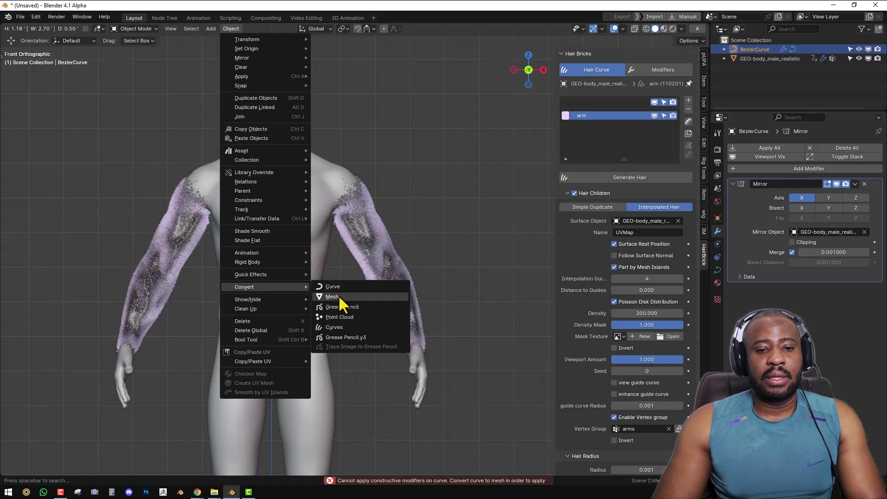
click(400, 296)
scroll(358, 237, up, 1)
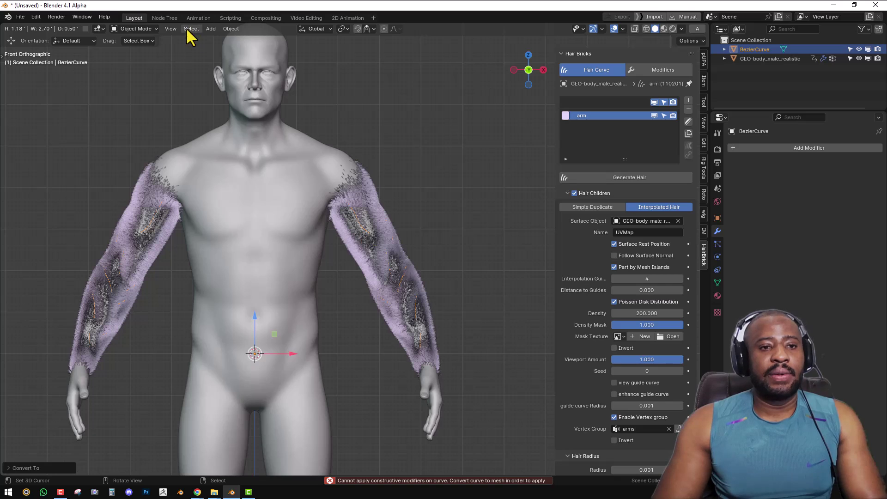
- Convert the mirrored guide mesh back to a curve and set its origin to geometry
click(230, 29)
mouse_move(277, 297)
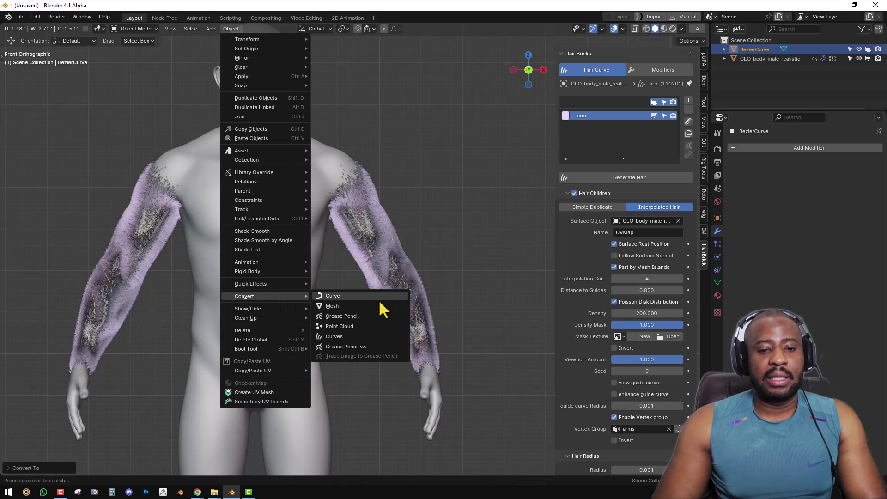
click(349, 295)
key(q)
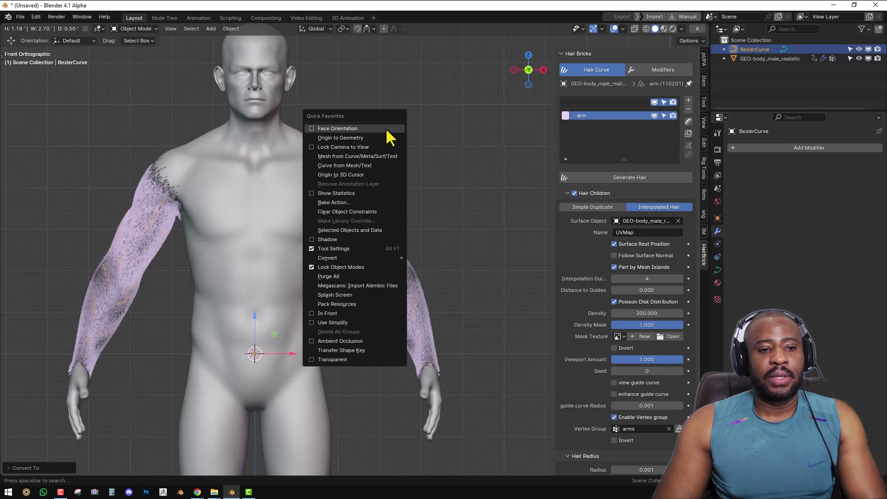
click(361, 138)
- Deselect the guide curve, check the hair flow on both arms and add a hair collision modifier to the arm hair
middle_drag(361, 138, 311, 230)
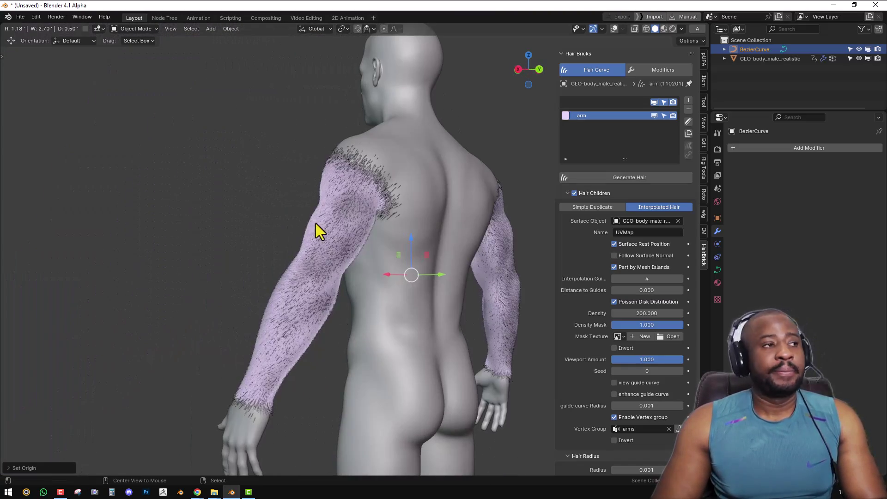
click(311, 230)
scroll(254, 260, up, 5)
middle_drag(230, 293, 240, 276)
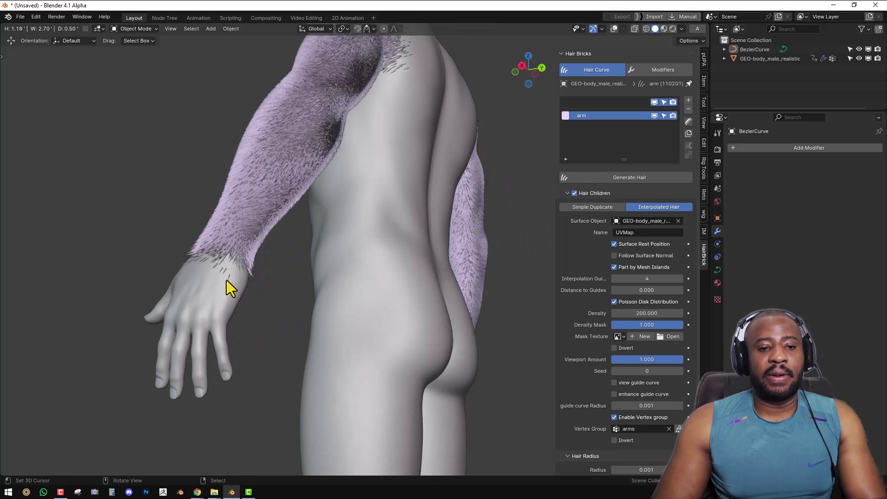
middle_drag(212, 326, 268, 211)
scroll(582, 319, down, 4)
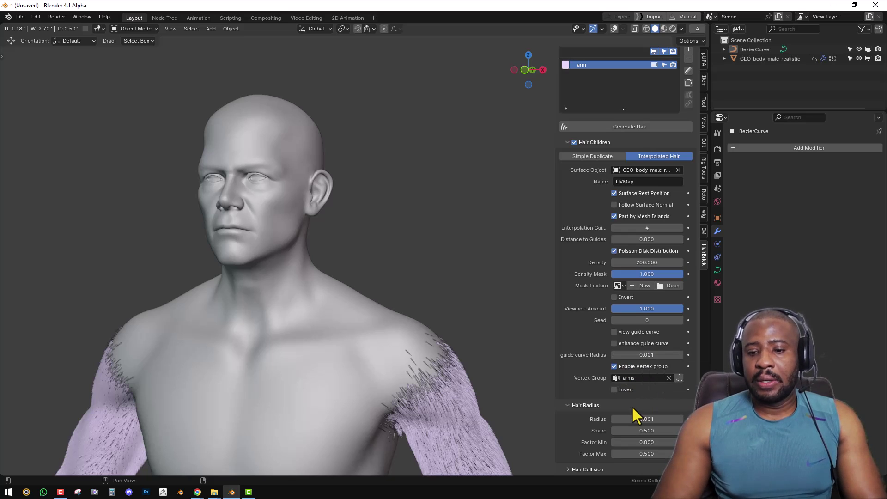
click(581, 406)
click(568, 193)
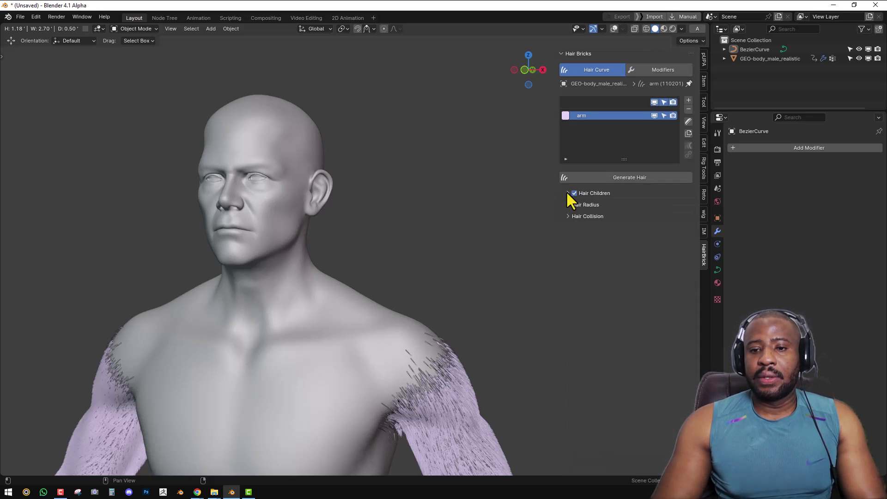
click(581, 216)
click(689, 230)
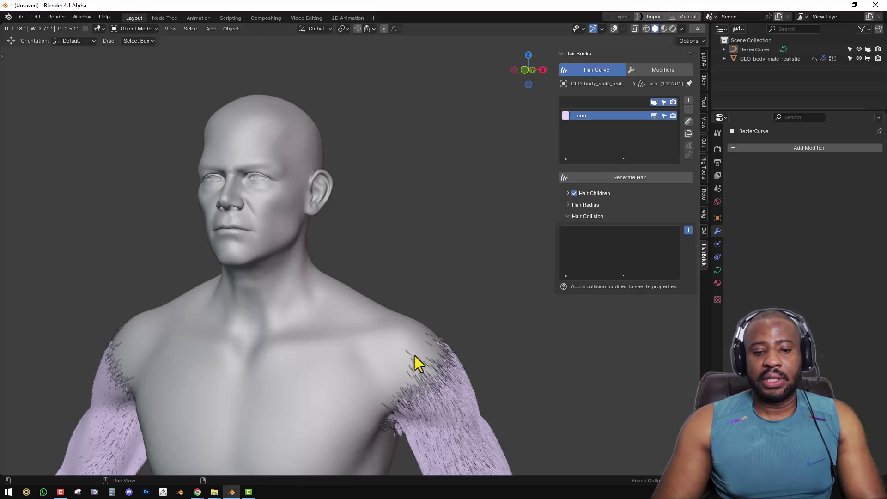
- Add a Frizz styling modifier to the arm hair
shift+middle_drag(406, 368, 431, 190)
click(658, 73)
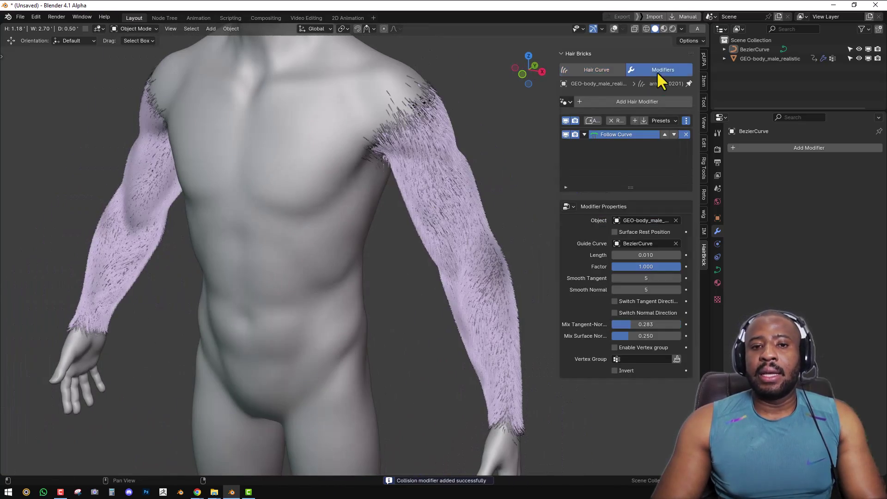
click(637, 104)
click(548, 121)
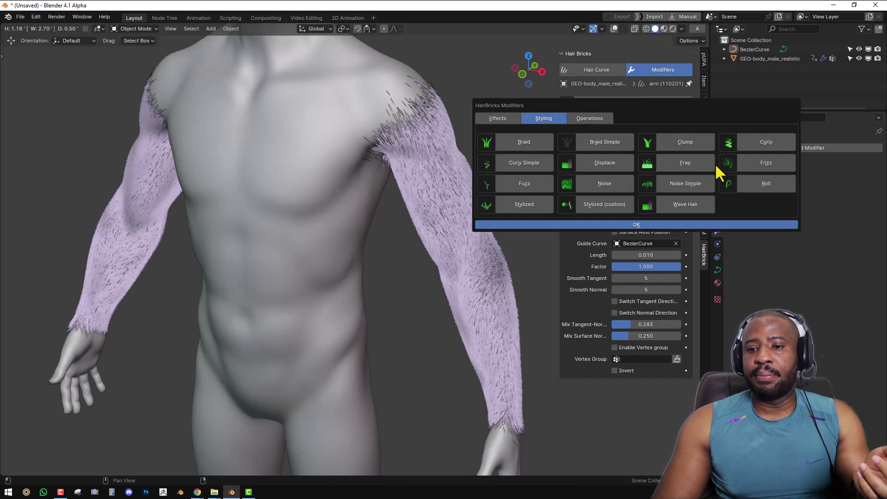
click(768, 164)
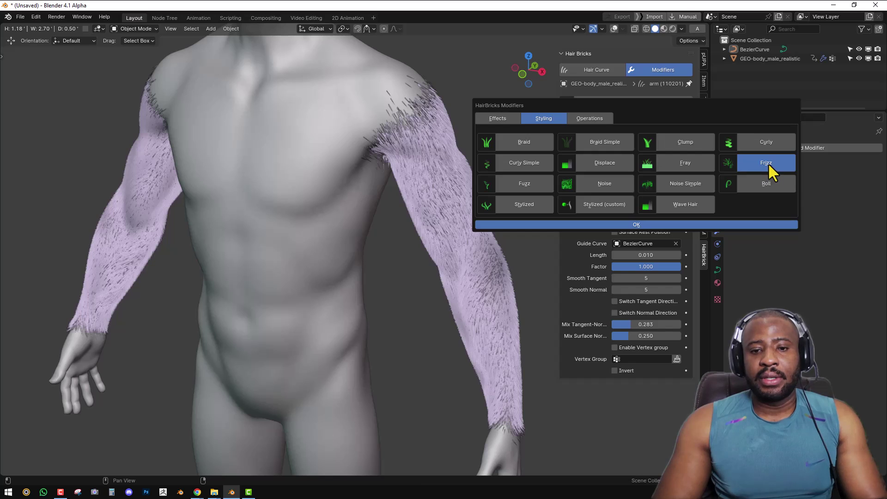
key(Return)
- Set the Frizz factor to 0.2 and inspect the hair on the upper arm up close
click(656, 231)
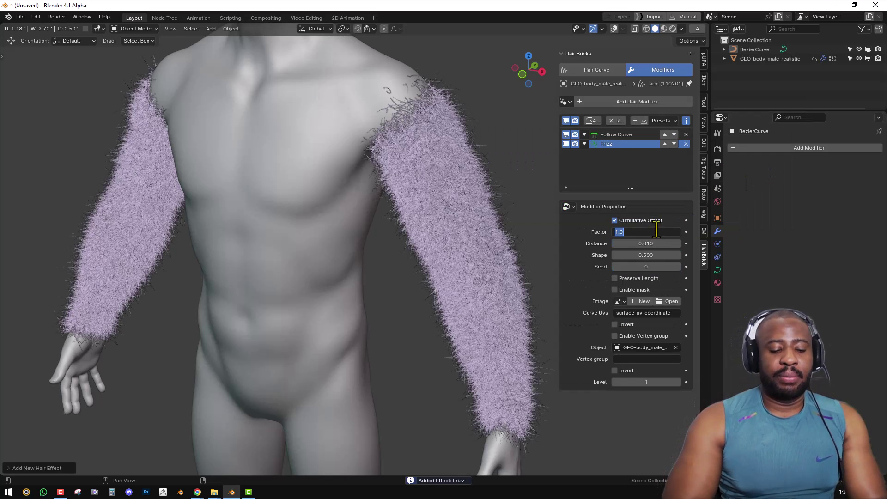
text(.2)
key(Return)
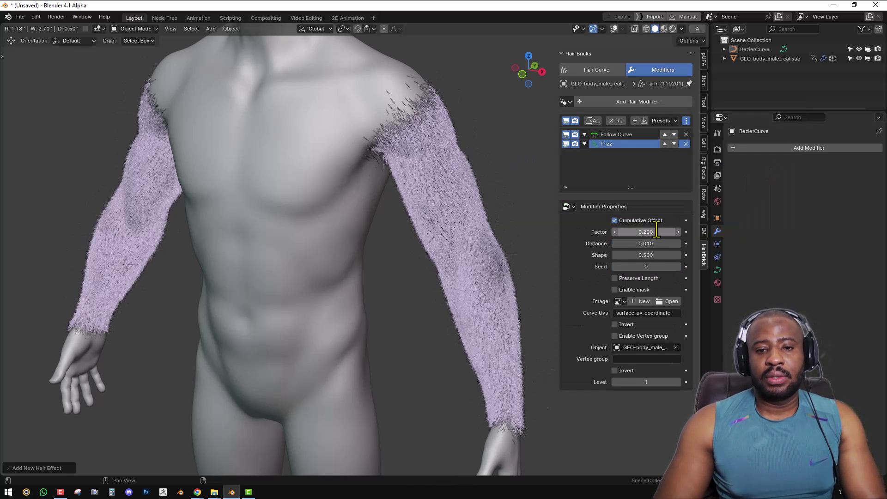
middle_drag(504, 233, 482, 239)
scroll(490, 217, up, 5)
shift+middle_drag(495, 192, 366, 291)
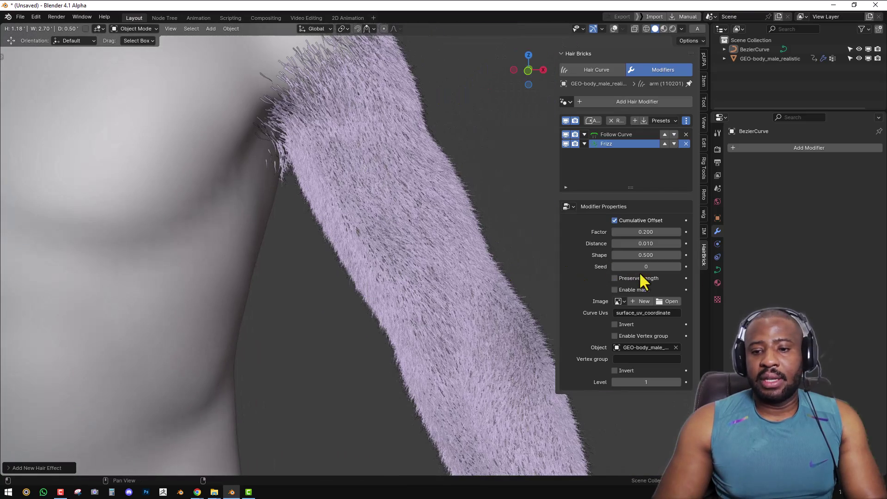
- Try a Frizz factor of 0.3, and settle on 0.25
click(653, 232)
text(0.3)
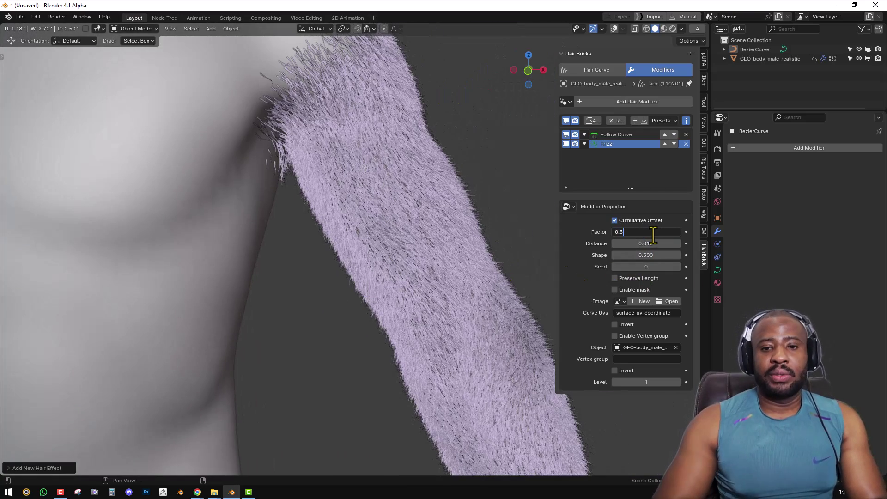
key(Return)
click(662, 232)
text(0.)
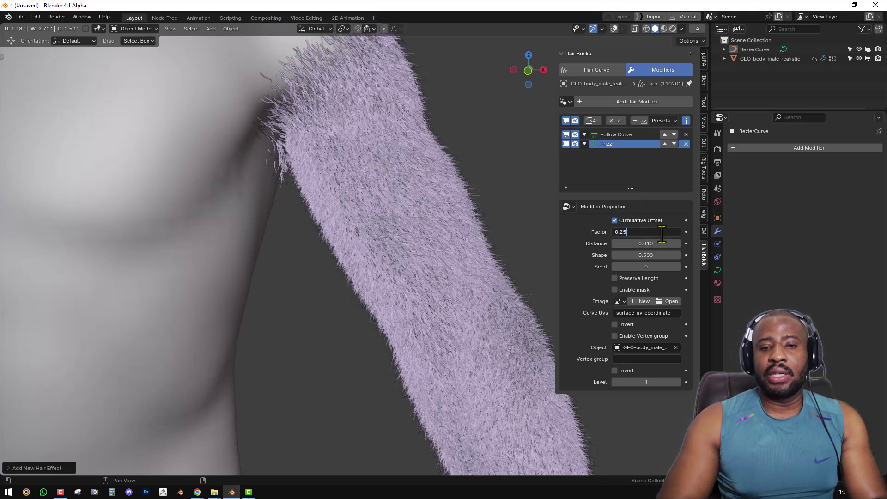
key(Return)
- Add a Clump styling modifier to the arm hair and view the arm from an angle
click(641, 102)
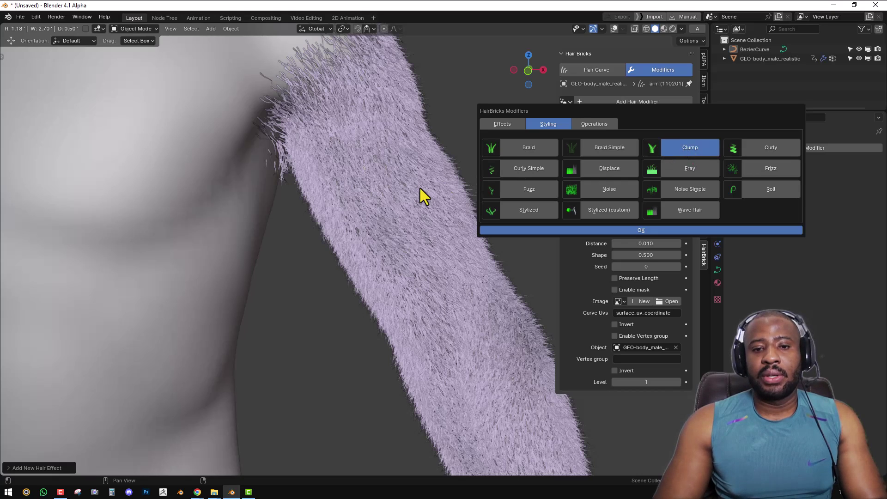
key(Return)
middle_drag(428, 192, 431, 244)
scroll(431, 244, down, 3)
- Set the Clump guide distance to 0.002
click(646, 220)
text(0.03)
key(BackSpace)
text(02)
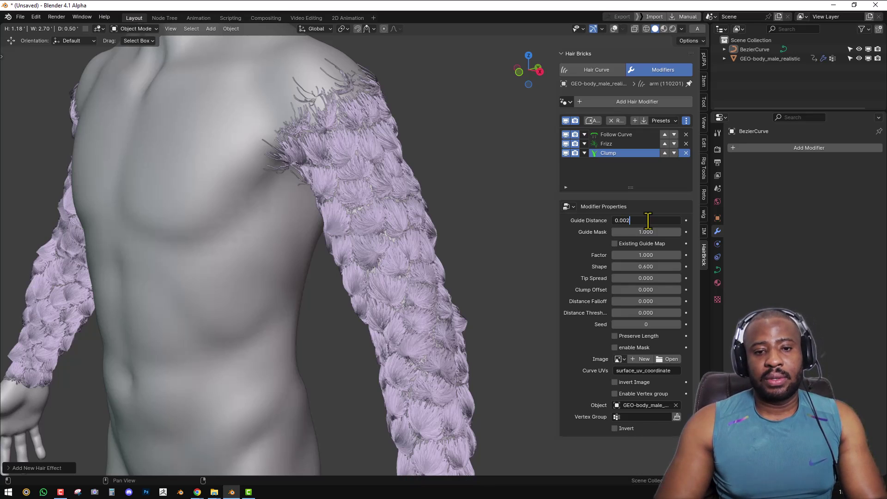
key(Return)
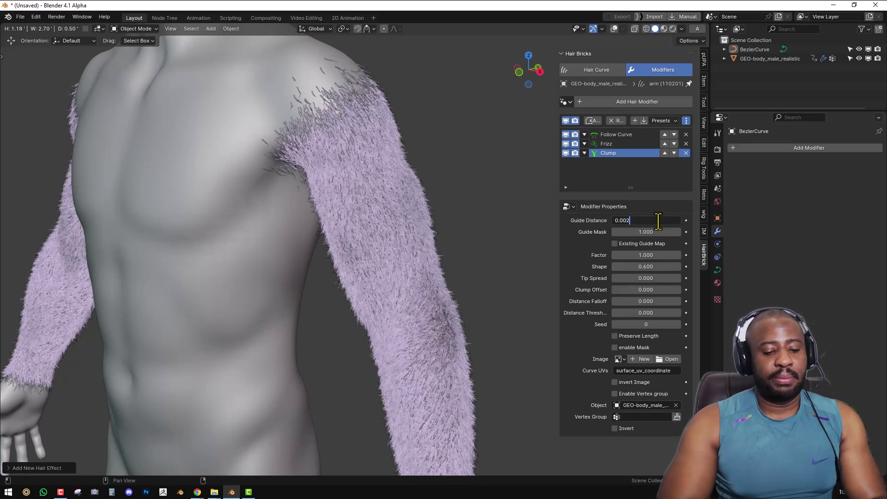
- Set the Clump guide distance to 0.004 and inspect the clumps from the front and back of the arm
key(Return)
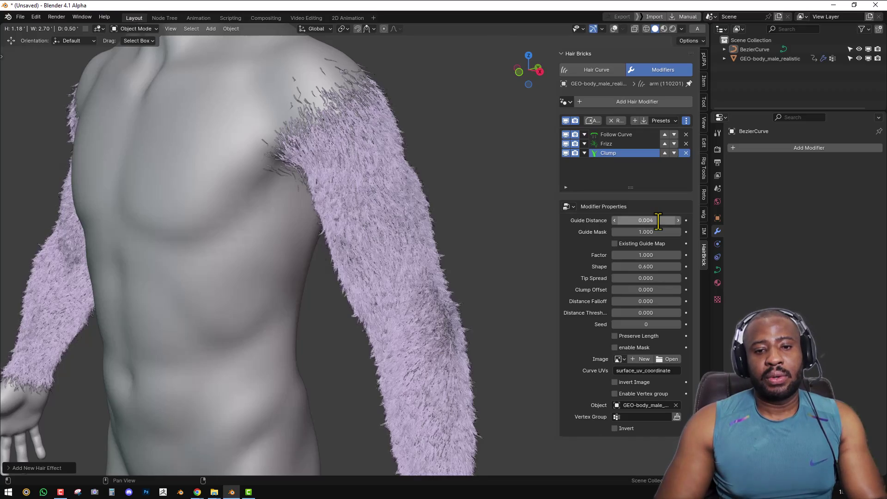
middle_drag(387, 294, 402, 278)
scroll(474, 331, down, 3)
scroll(452, 250, up, 5)
middle_drag(451, 250, 333, 248)
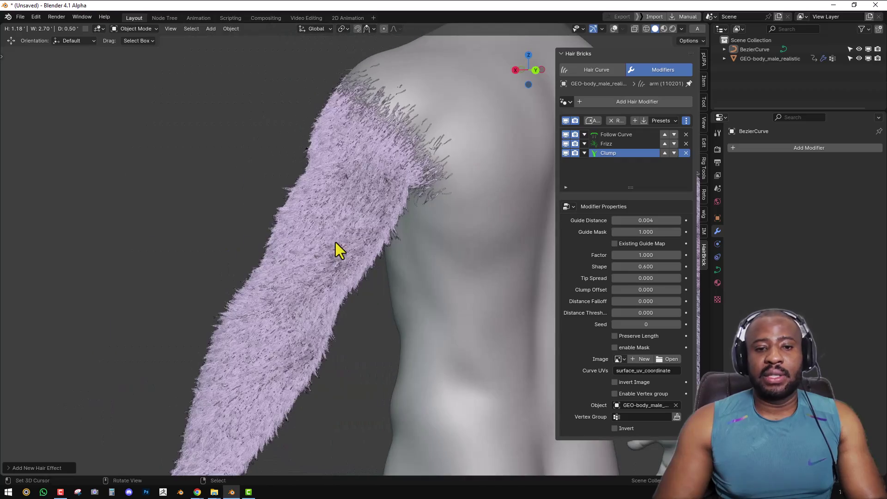
scroll(367, 287, down, 3)
middle_drag(366, 287, 686, 169)
scroll(471, 277, up, 4)
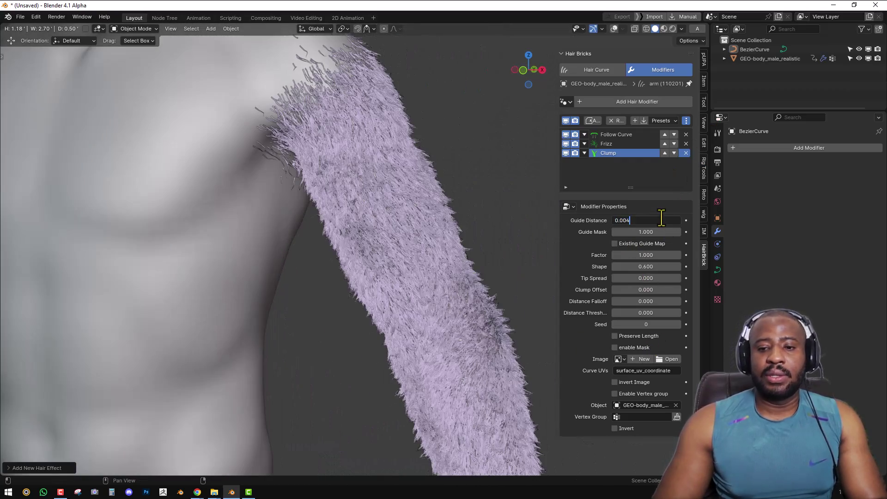
- Set the Clump guide distance to 0.001
key(BackSpace)
text(1)
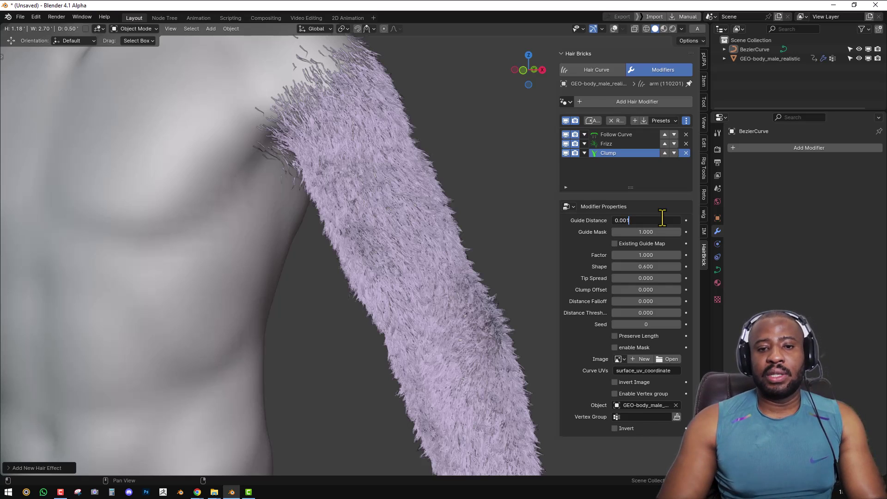
key(Return)
- Add a Fray styling modifier to the arm hair and check its effect on both arms
click(629, 103)
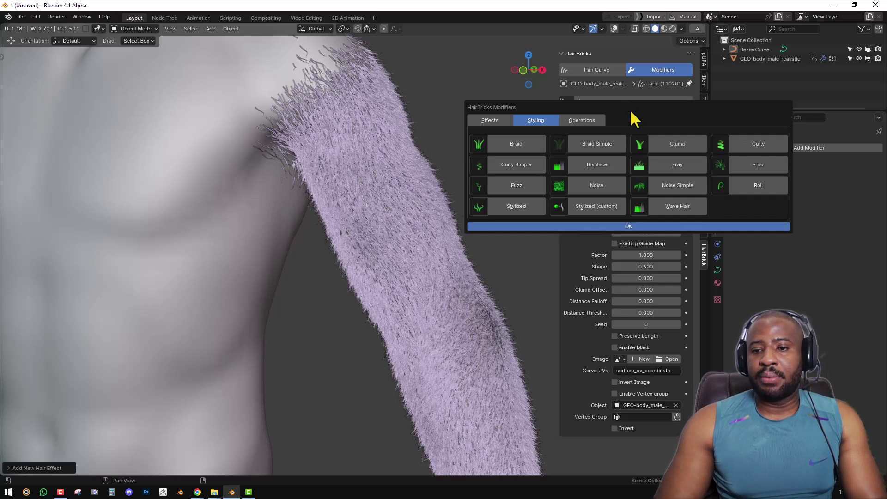
click(669, 165)
middle_drag(536, 215, 495, 264)
scroll(490, 287, down, 4)
scroll(351, 304, up, 5)
middle_drag(485, 306, 425, 288)
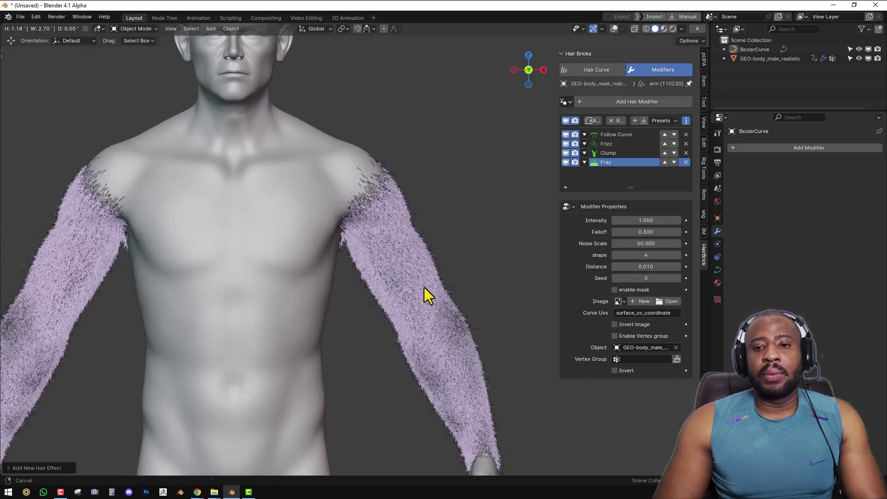
- Review the Follow Curve modifier's settings, and select the arm hair object from the hair list
click(612, 136)
middle_drag(531, 183, 405, 230)
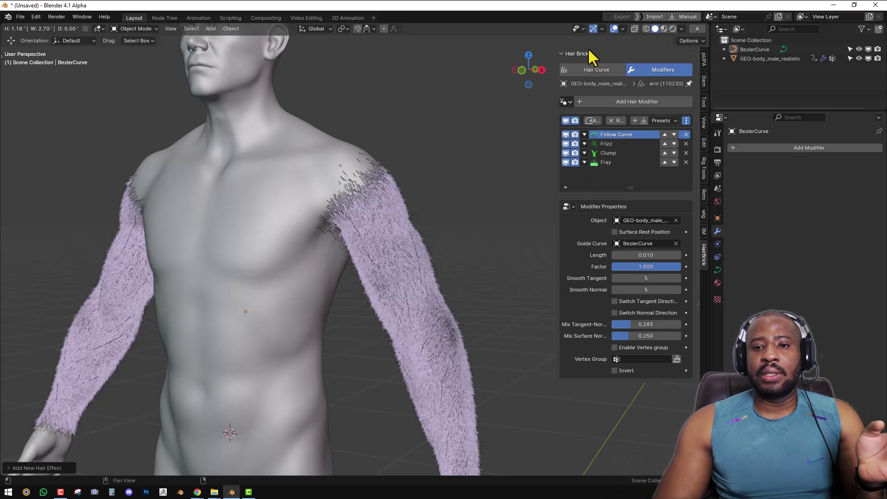
click(596, 71)
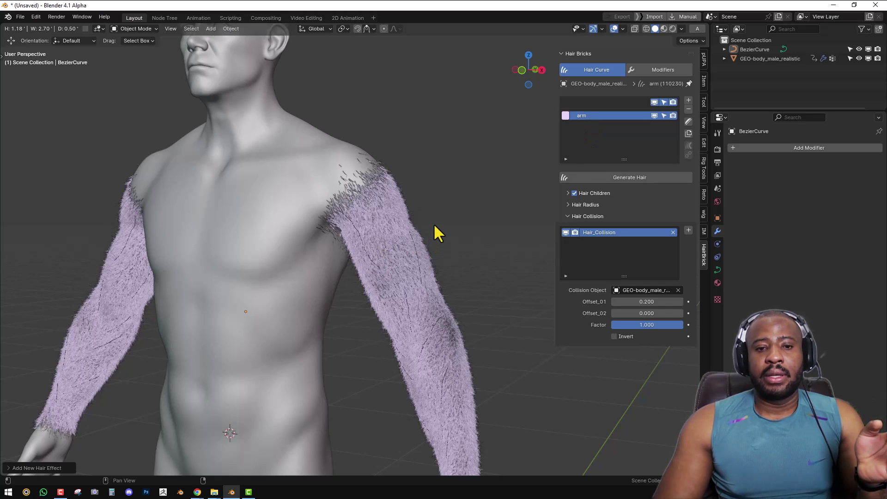
click(663, 115)
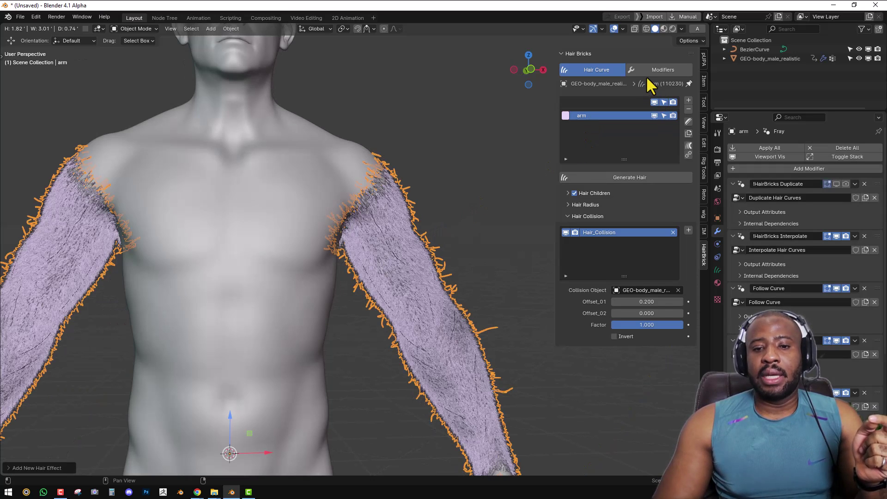
- Apply the Follow Curve modifier to the arm hair and inspect the hair on the upper arm from the side and front
click(648, 73)
middle_drag(541, 220, 550, 194)
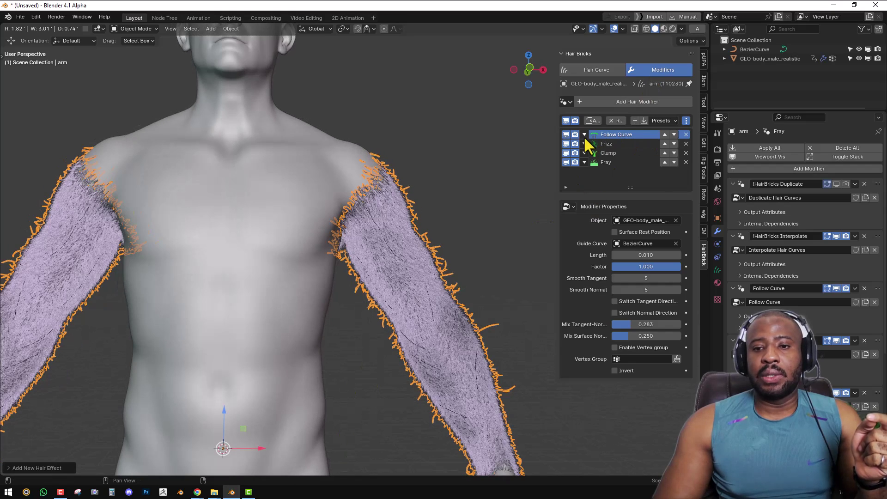
click(584, 136)
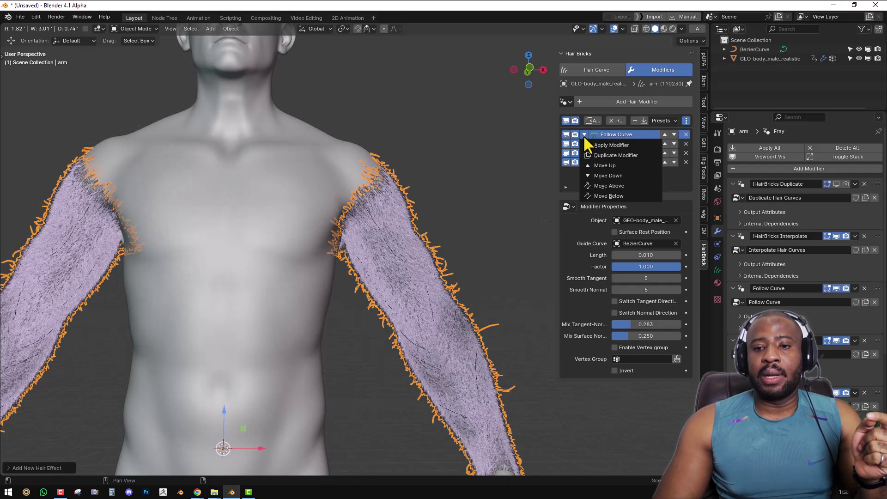
click(609, 146)
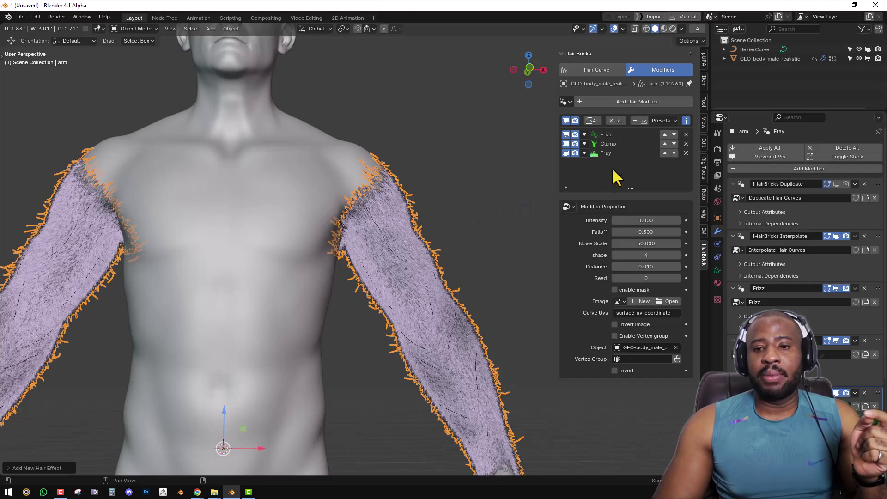
middle_drag(414, 249, 333, 257)
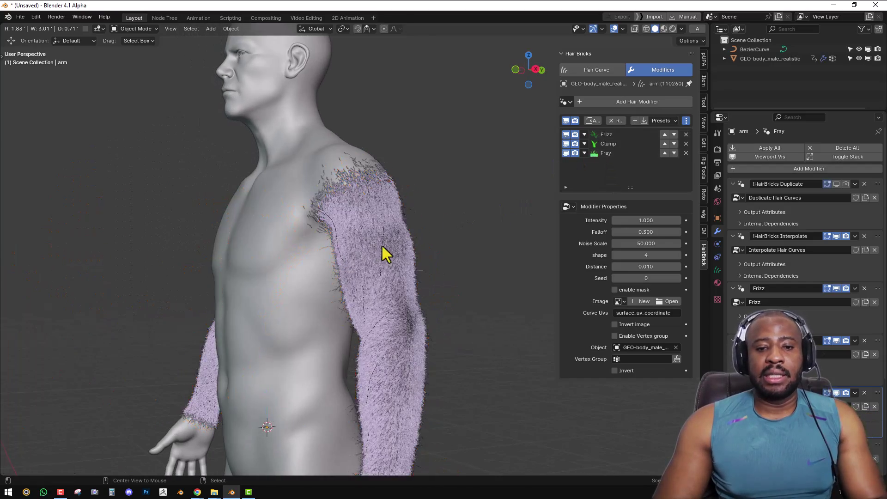
scroll(421, 271, up, 4)
middle_drag(428, 265, 476, 263)
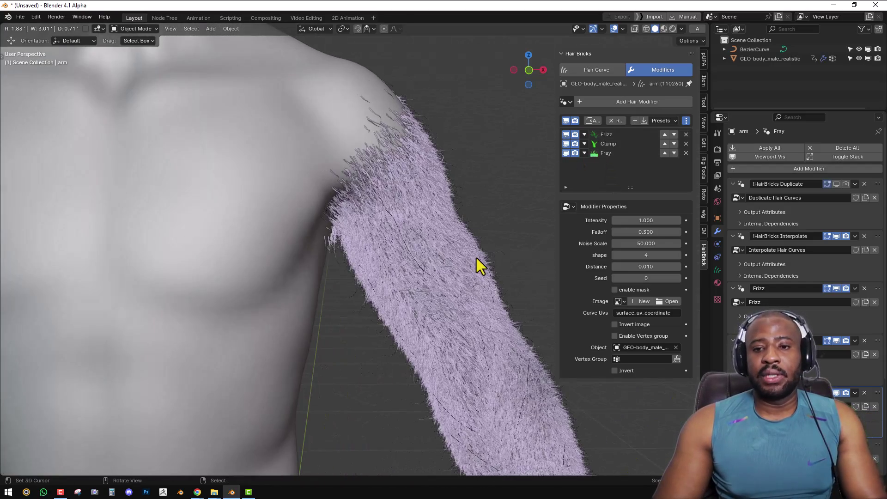
- Hide the Fray and Clump modifiers in the viewport and turn off Hair Children for the arm hair
click(567, 152)
click(566, 143)
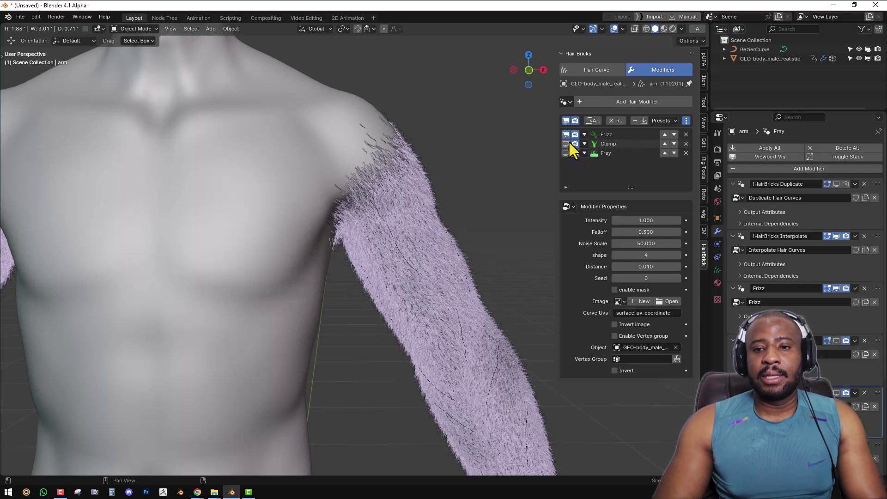
click(594, 74)
click(575, 193)
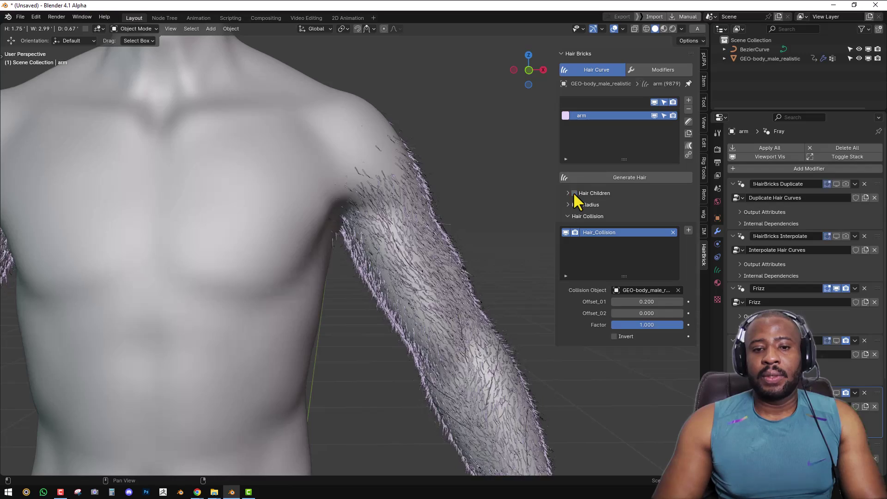
scroll(429, 300, down, 4)
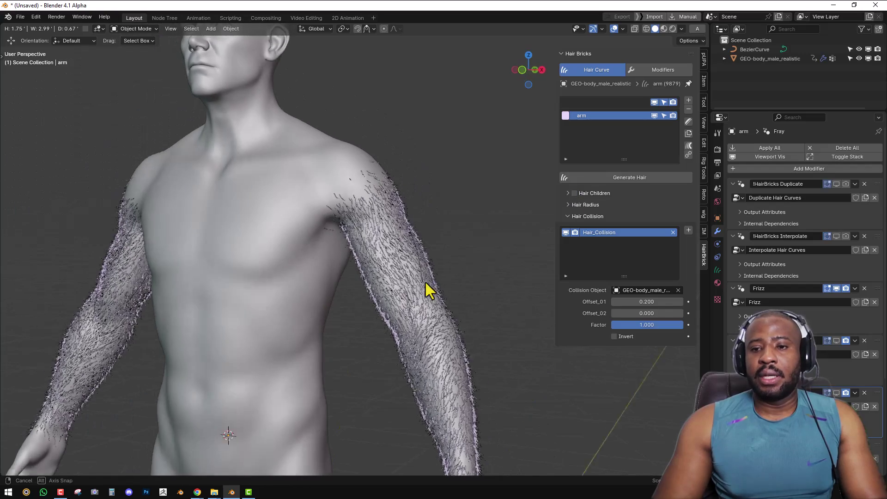
- Inspect the arm's guide hairs around the armpit and shoulder in Sculpt Mode, and return to the front view
click(689, 122)
scroll(380, 204, up, 5)
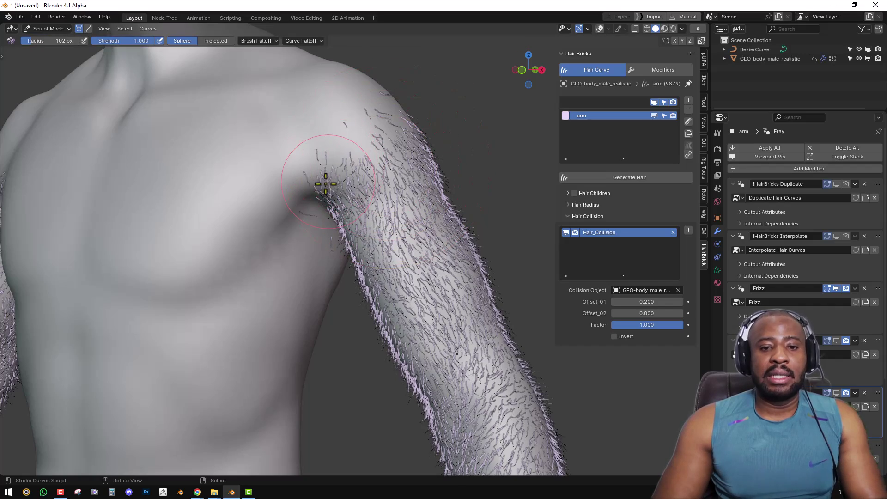
mouse_move(331, 185)
middle_down()
mouse_move(360, 166)
mouse_move(378, 180)
mouse_move(348, 160)
mouse_move(326, 180)
middle_up()
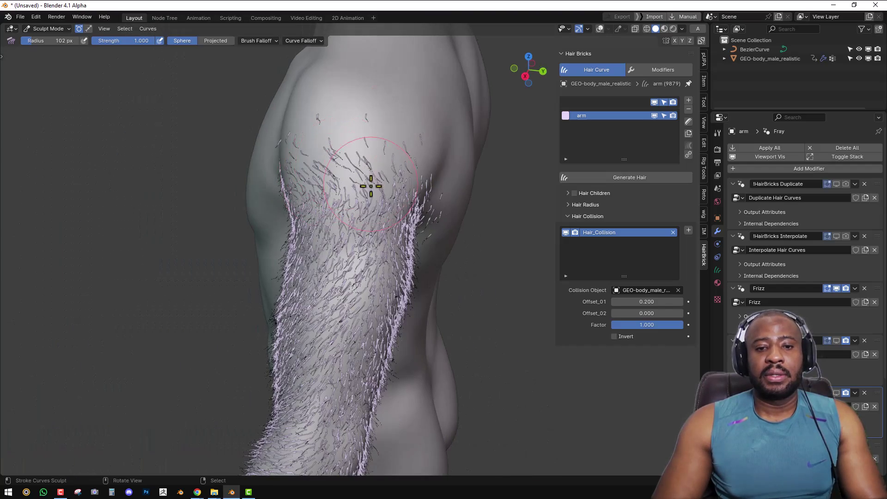
middle_drag(397, 175, 396, 188)
scroll(393, 222, down, 3)
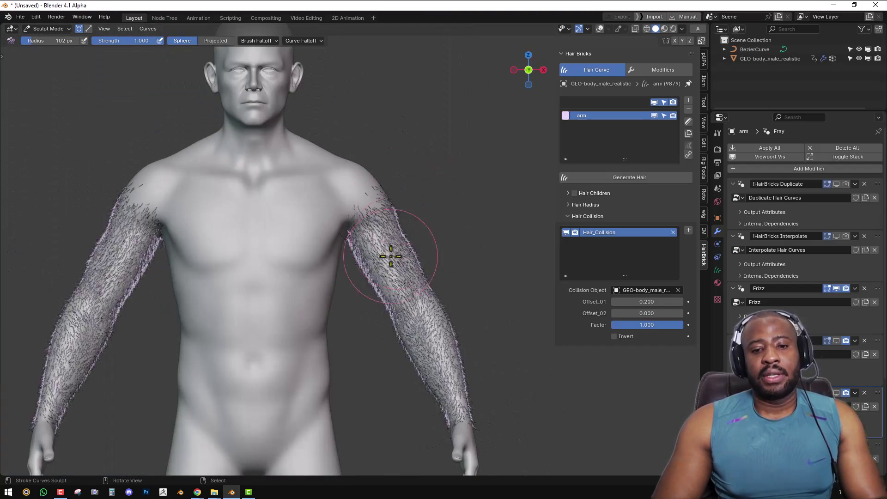
scroll(412, 259, up, 2)
key(ctrl+Tab)
key(KP_1)
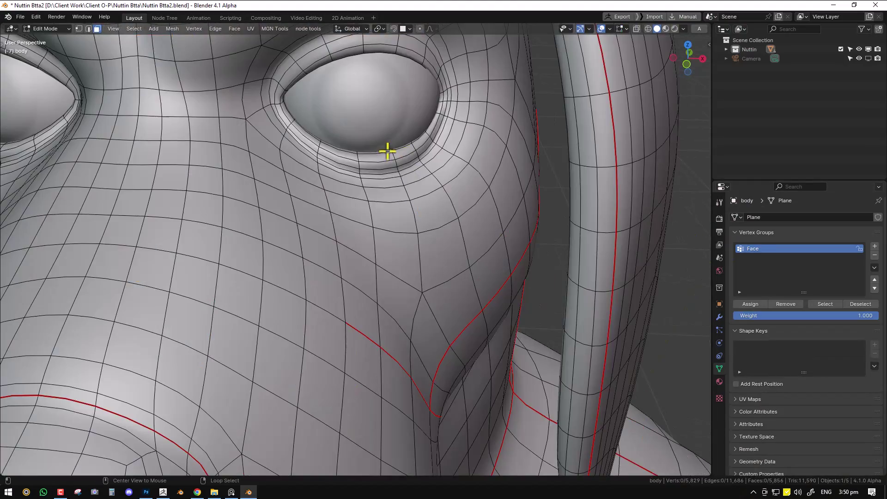
- Select the face loop around the eye on the dog character's body mesh
scroll(337, 165, up, 3)
alt+click(327, 166)
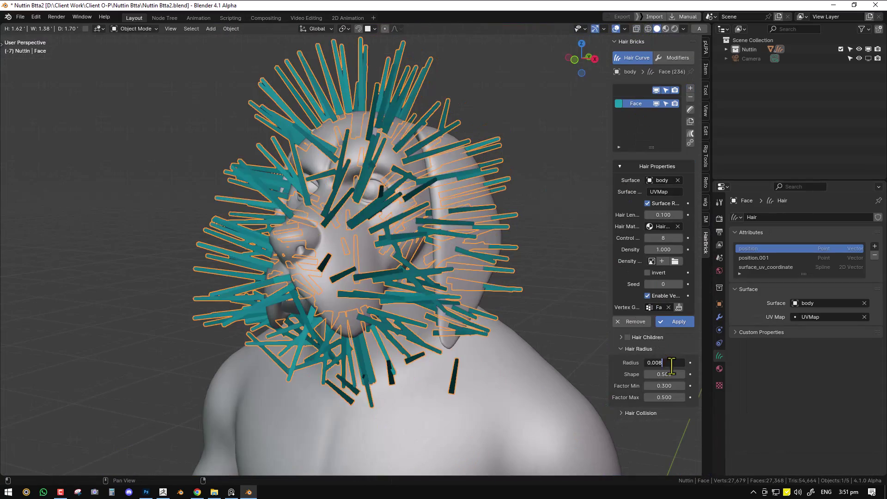
- Set the Face hair's length to 0.010 and its radius to 0.001, and adjust its density
click(662, 215)
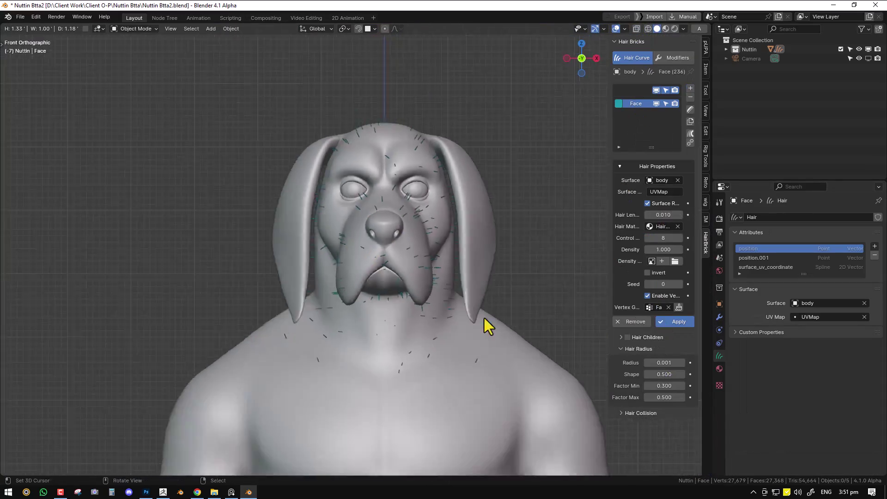
click(485, 318)
drag(663, 250, 414, 257)
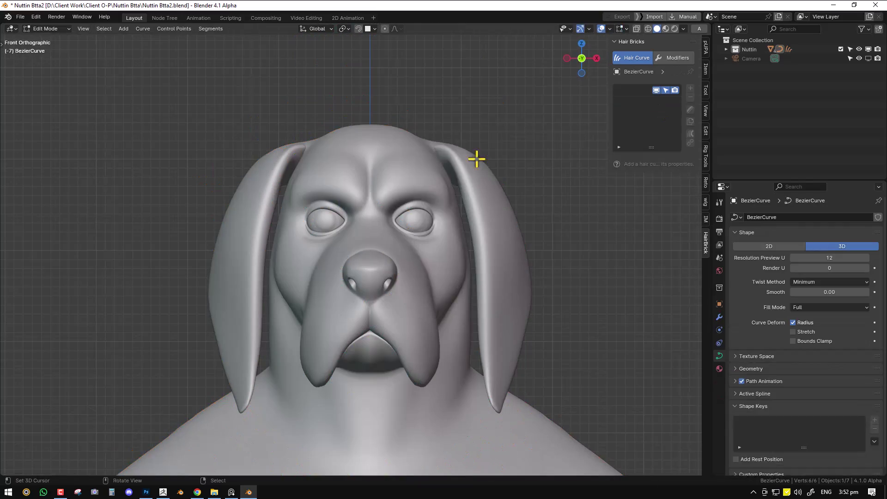
- Draw guide curves along the fur direction on one half of the dog's face, and convert the mirrored curves
click(125, 41)
click(155, 154)
text(0.0)
scroll(412, 179, up, 3)
scroll(337, 175, up, 3)
middle_drag(337, 174, 343, 232)
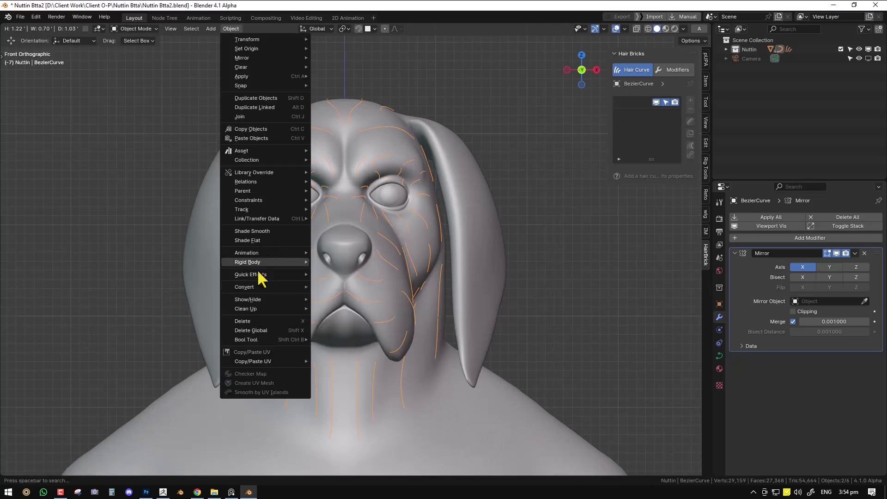
click(346, 295)
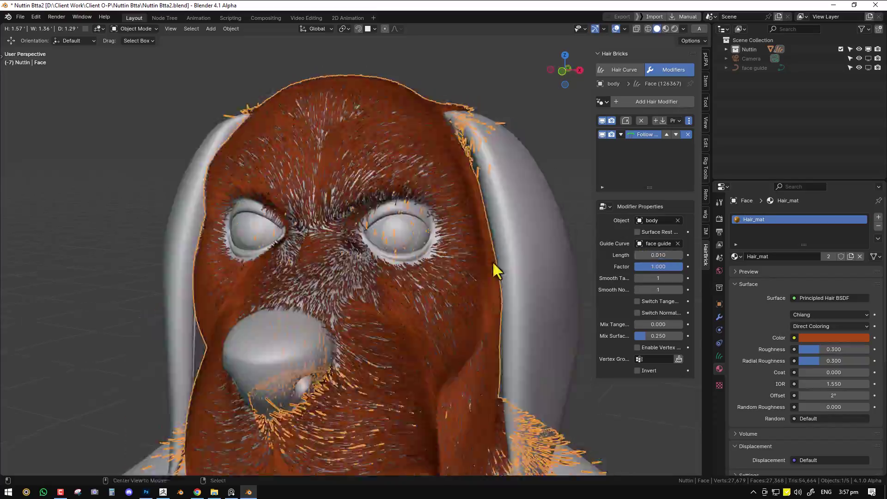
- Preview the face fur in rendered shading, and add a Frizz modifier to it
middle_drag(496, 270, 382, 277)
key(z)
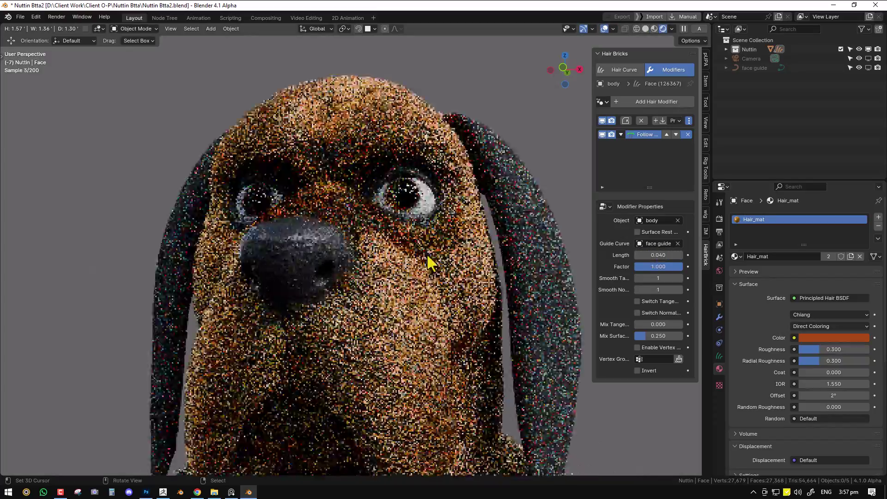
click(657, 102)
click(647, 139)
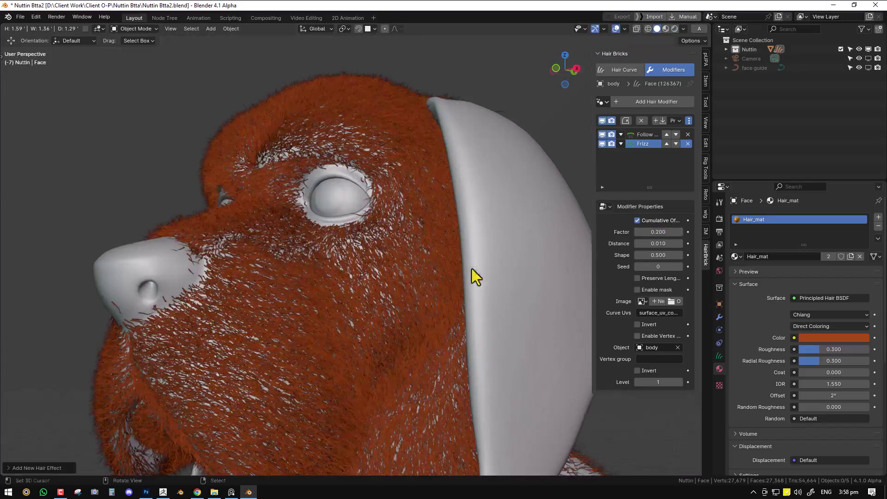
click(602, 144)
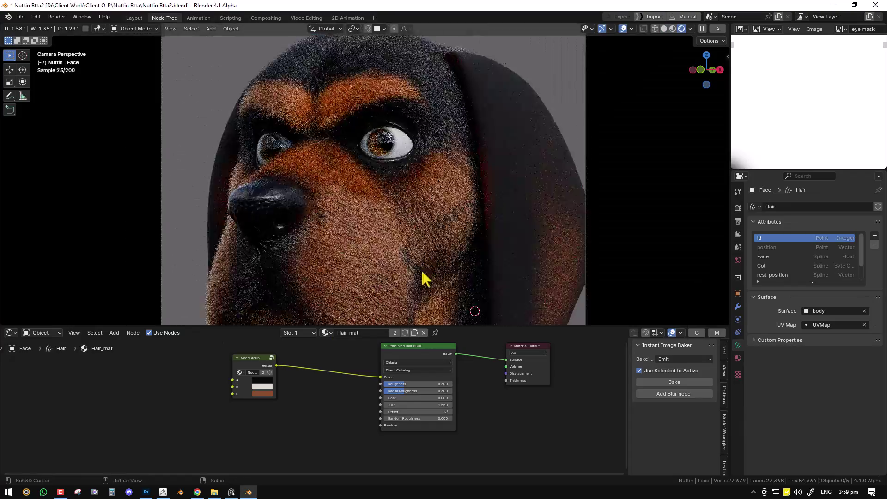
- Adjust the fur colours of the node group in the Hair_mat material
click(258, 377)
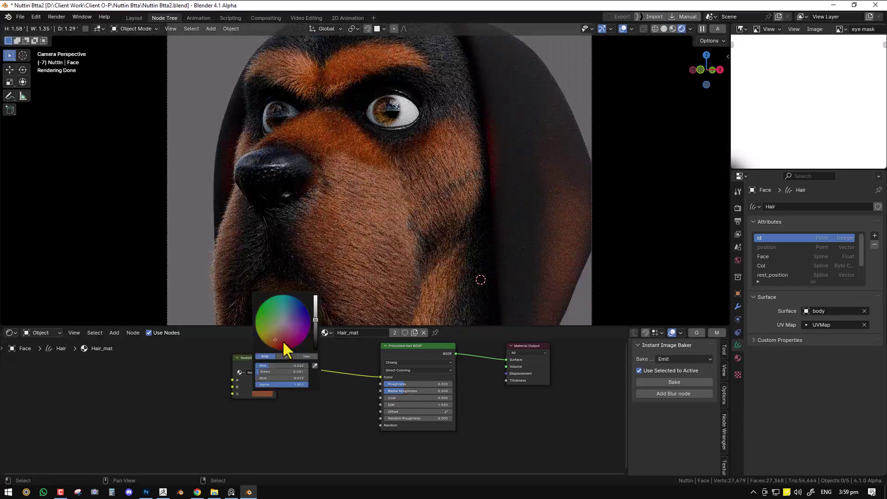
click(258, 392)
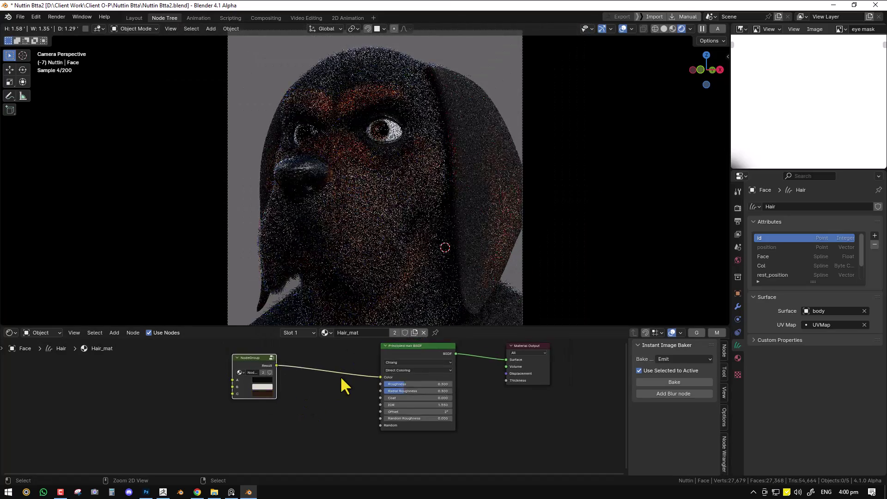
- Insert a Mix Shader between the Principled Hair BSDF and the Material Output, and add a second shader to blend in
scroll(341, 390, up, 2)
drag(455, 383, 494, 384)
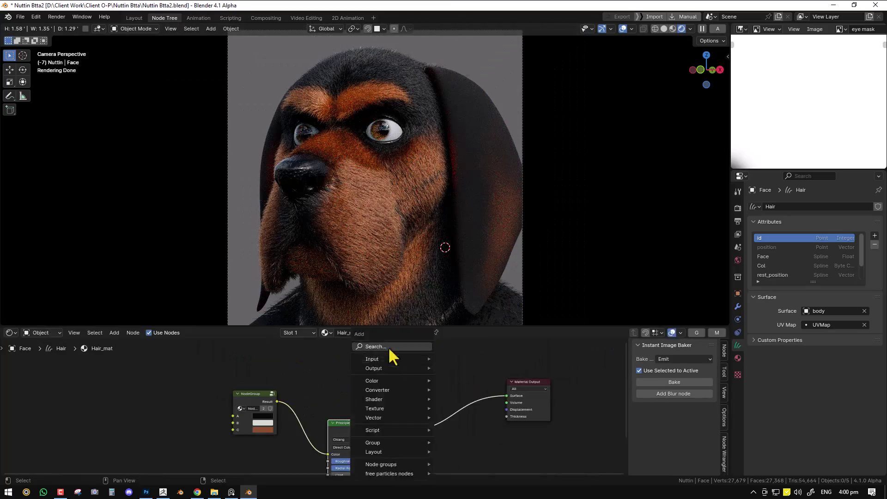
click(465, 363)
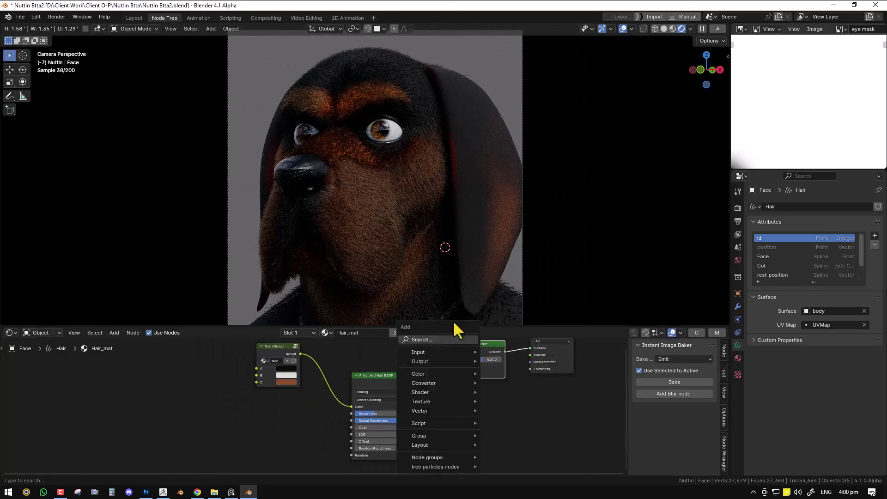
click(443, 395)
scroll(456, 406, up, 1)
drag(494, 374, 472, 373)
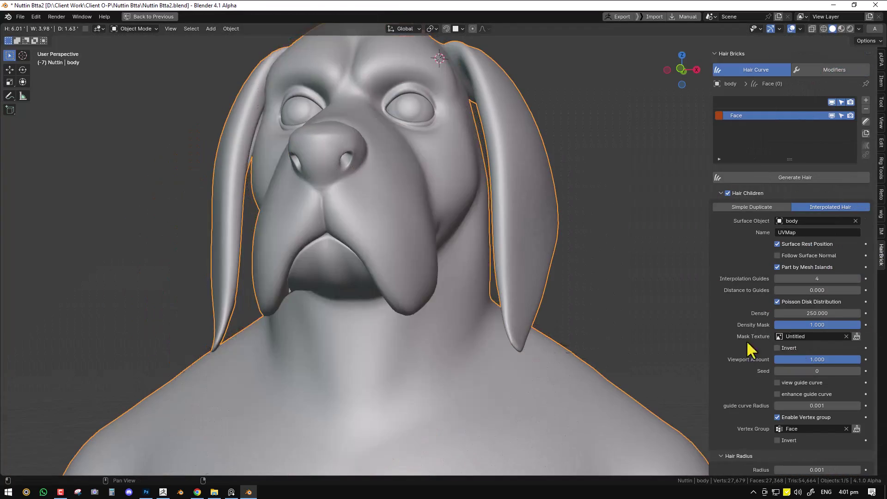
- Invert the Untitled density mask texture of the Face hair's interpolated children
click(778, 348)
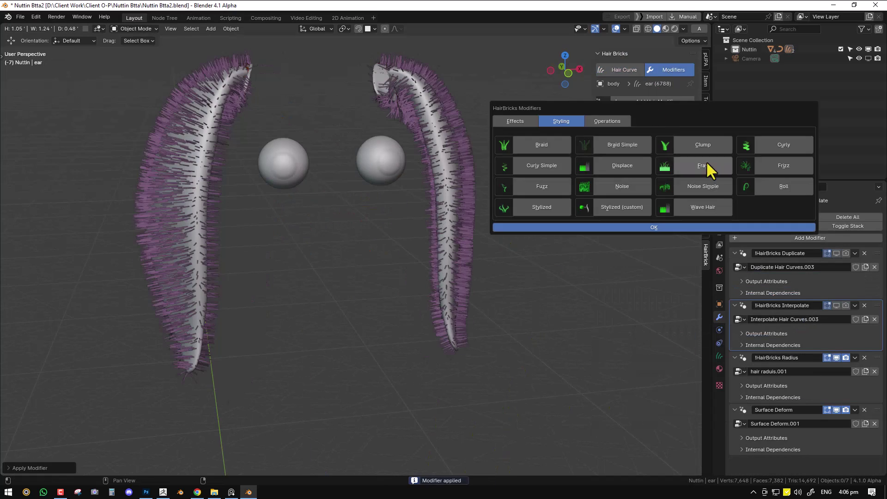
- Add a Follow Curve modifier guided by the BezierCurve to the ear hair, and move that curve to the Scene Collection
click(707, 164)
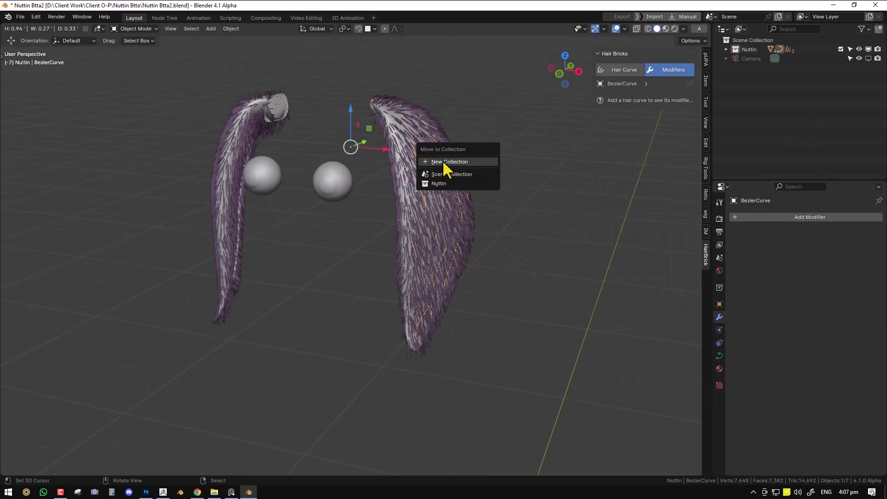
click(444, 168)
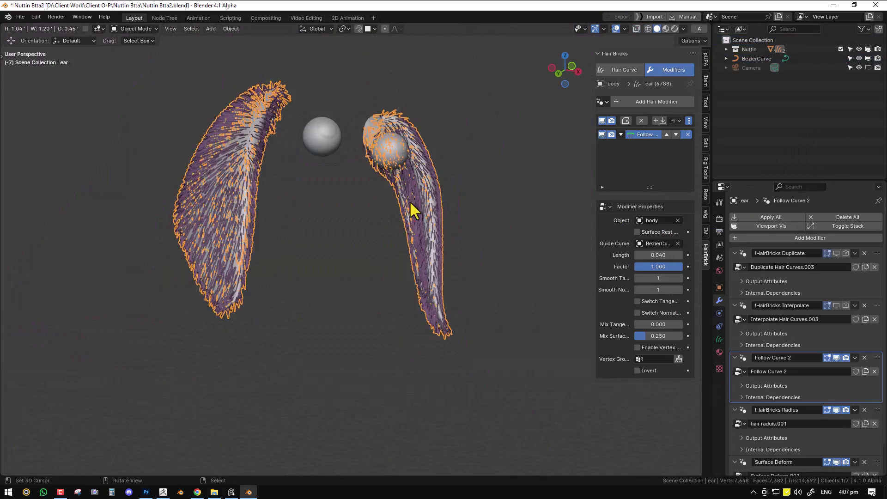
click(730, 182)
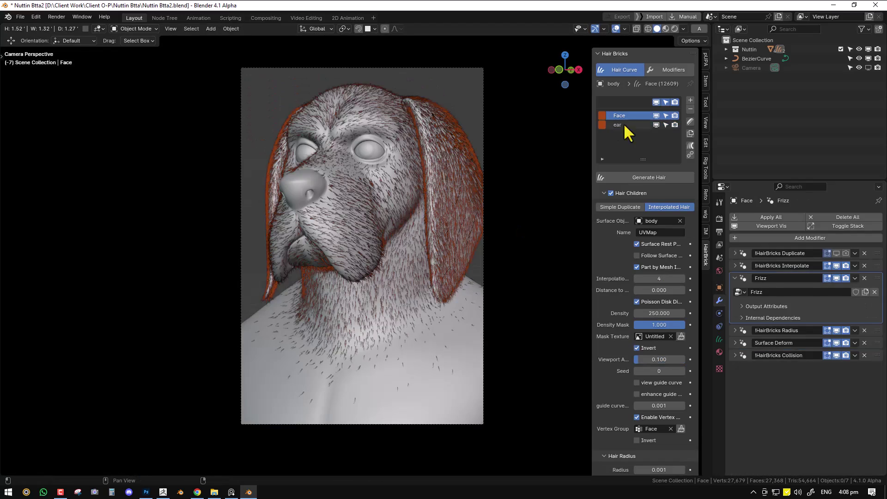
- Set the ear hair's density to 150 and its viewport amount to 1, and preview the fur in rendered shading
click(674, 314)
text(1)
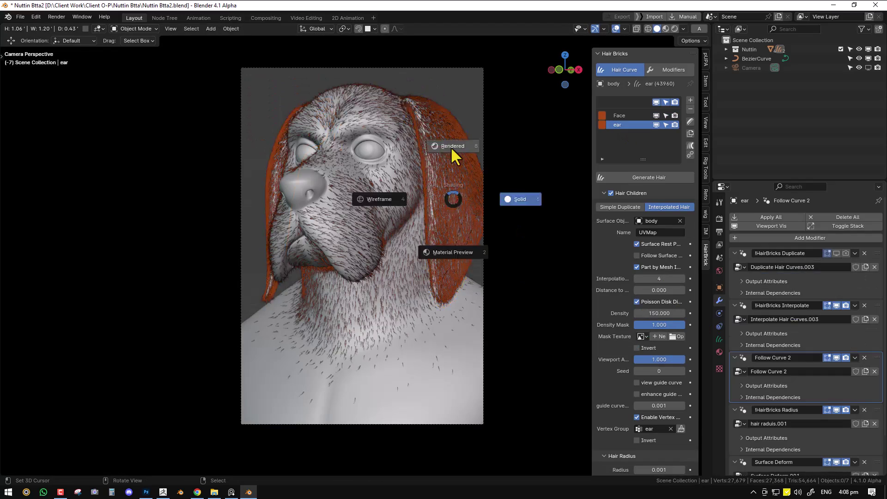
click(451, 146)
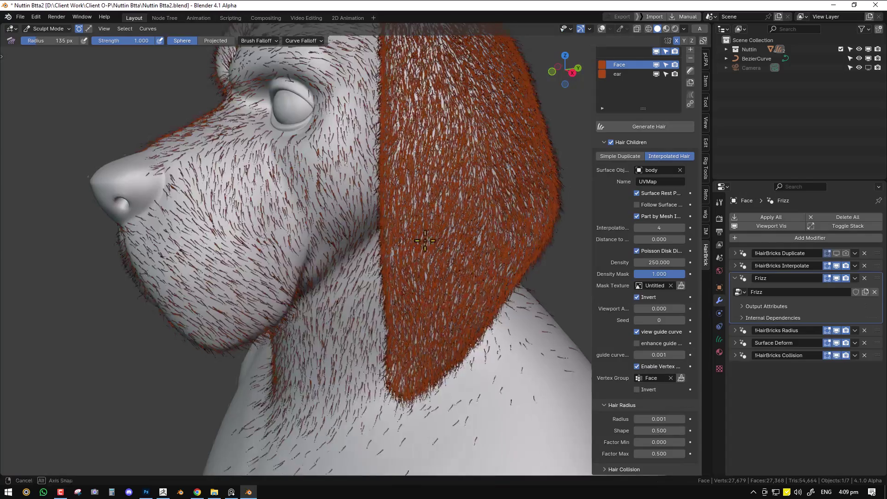
- Inspect the Face guide hairs from the side in Sculpt Mode, and return to Object Mode
mouse_move(277, 208)
middle_down()
mouse_move(324, 208)
mouse_move(227, 184)
middle_up()
scroll(292, 246, up, 2)
scroll(293, 246, down, 3)
mouse_move(293, 246)
middle_down()
mouse_move(273, 234)
mouse_move(257, 198)
mouse_move(287, 267)
mouse_move(406, 252)
middle_up()
key(ctrl+Tab)
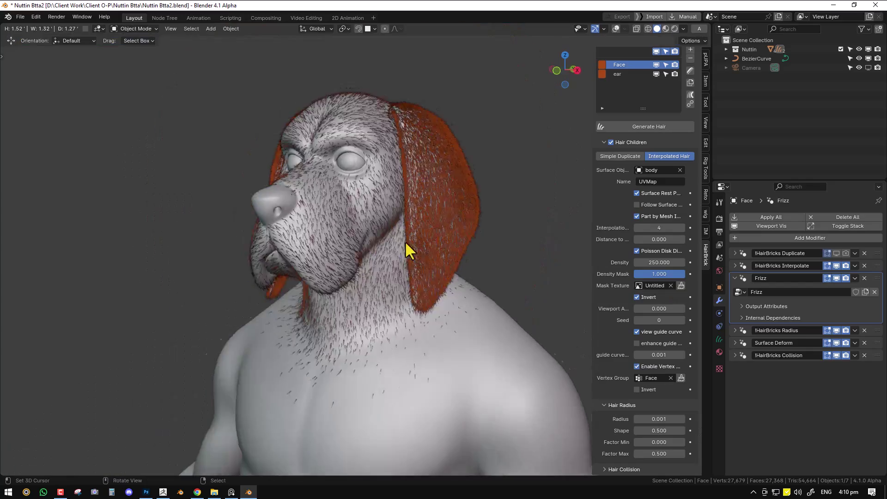
- Render the furry dog head through the camera and view the result up close
key(F12)
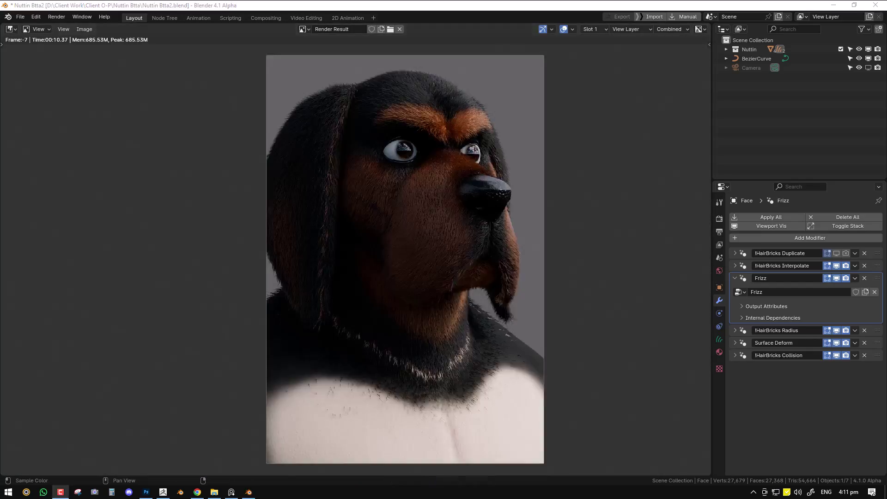
scroll(545, 204, up, 1)
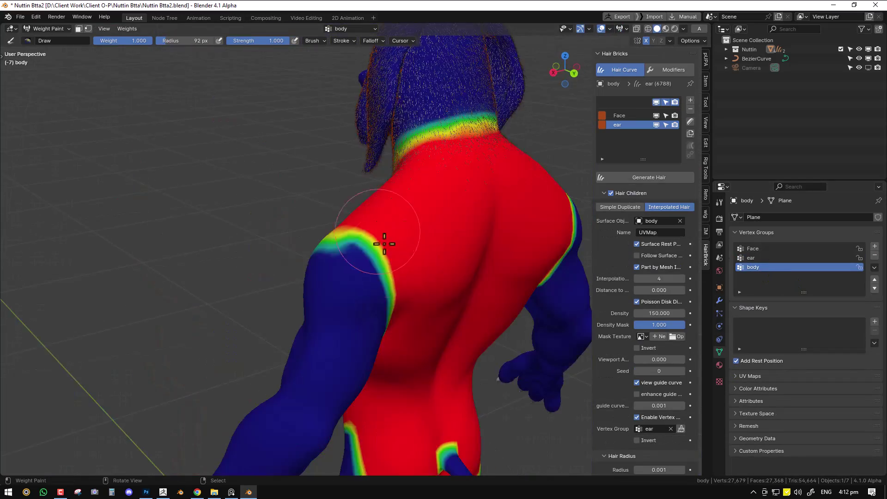
- Leave weight painting of the body vertex group and show the whole character from the front
key(KP_1)
key(q)
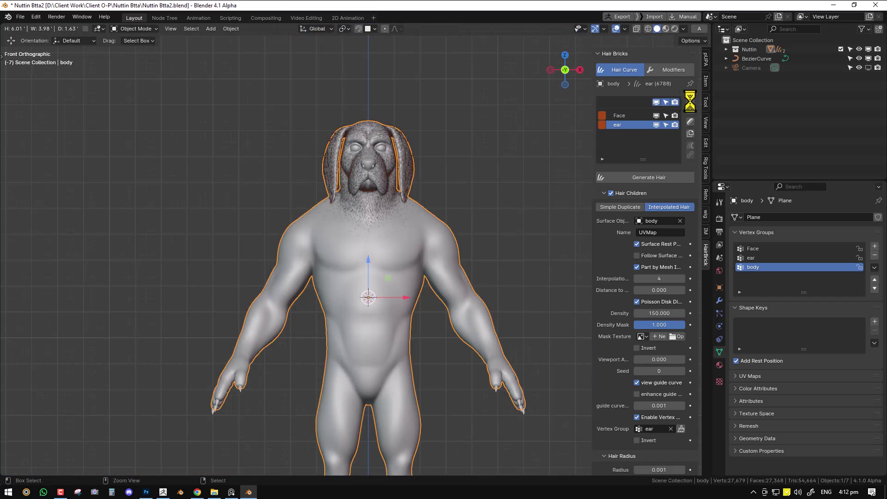
- Generate and apply guide hairs from the body vertex group with length 0.020 and density 27.3, and apply the ear hair's Follow Curve modifier
click(629, 175)
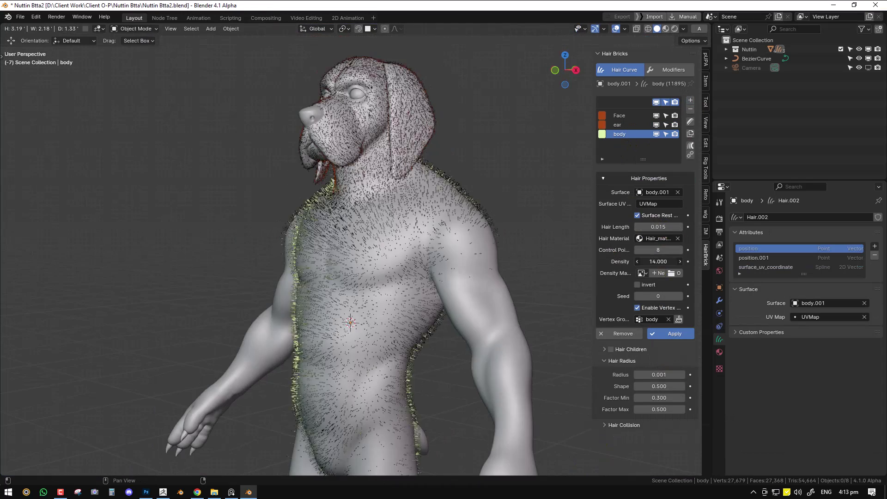
middle_drag(462, 259, 346, 235)
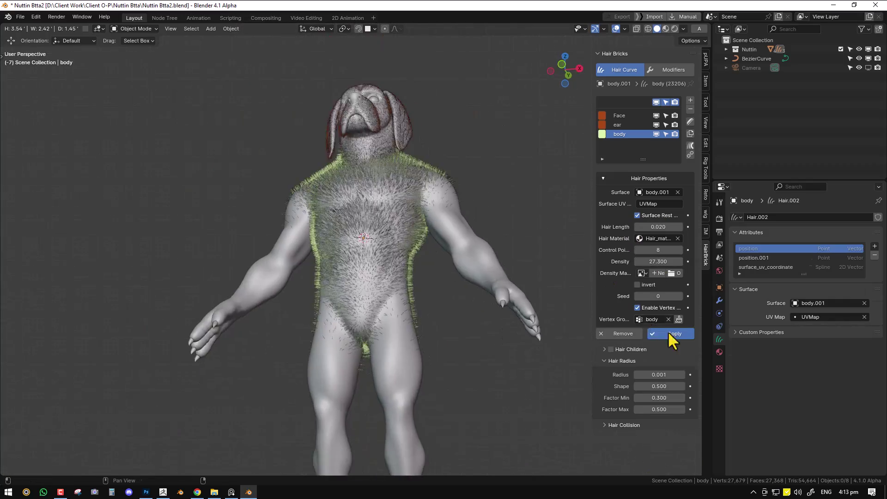
click(674, 334)
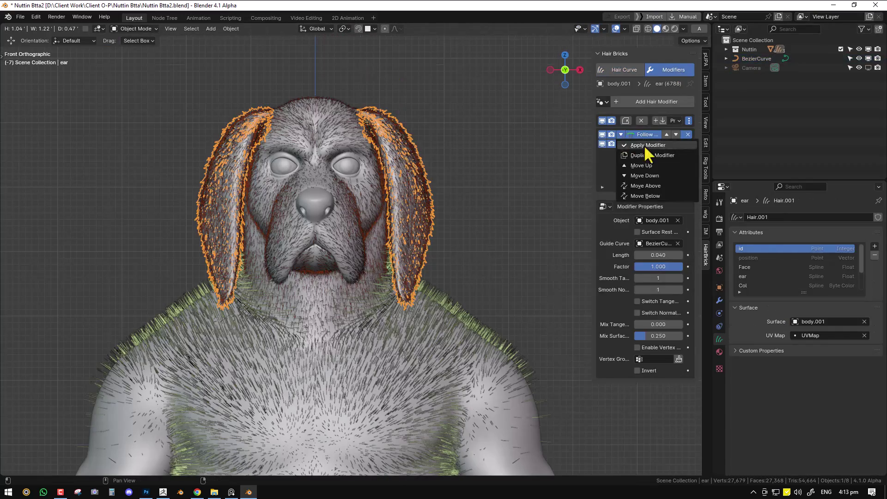
click(644, 145)
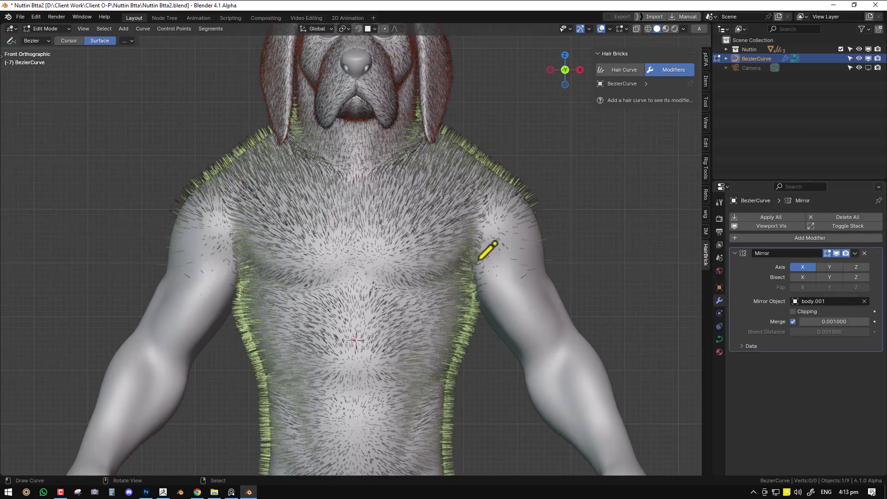
- Adjust the Draw tool's tolerance and draw a mirrored guide curve on the surface of the chest
middle_drag(464, 260, 369, 165)
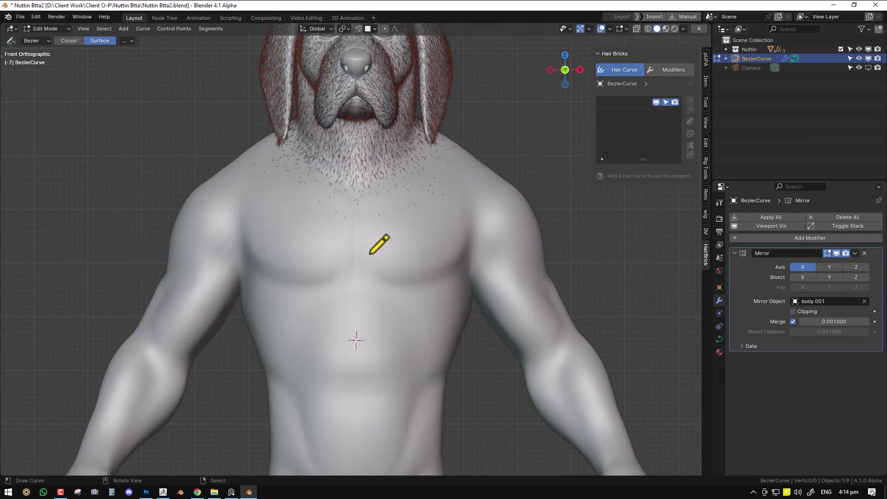
click(125, 41)
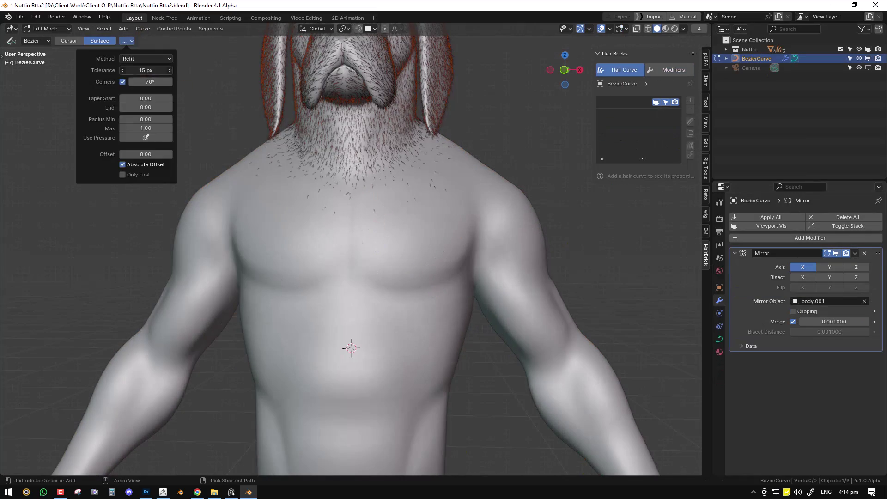
drag(152, 70, 139, 71)
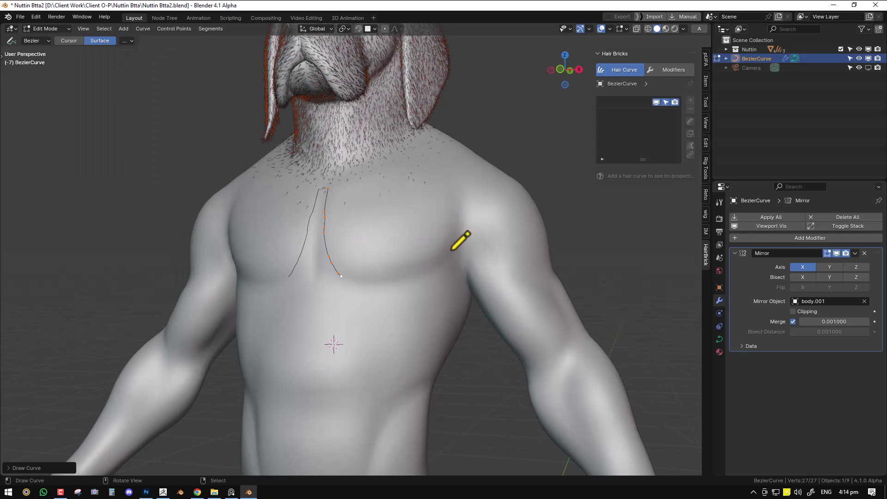
middle_drag(443, 294, 358, 245)
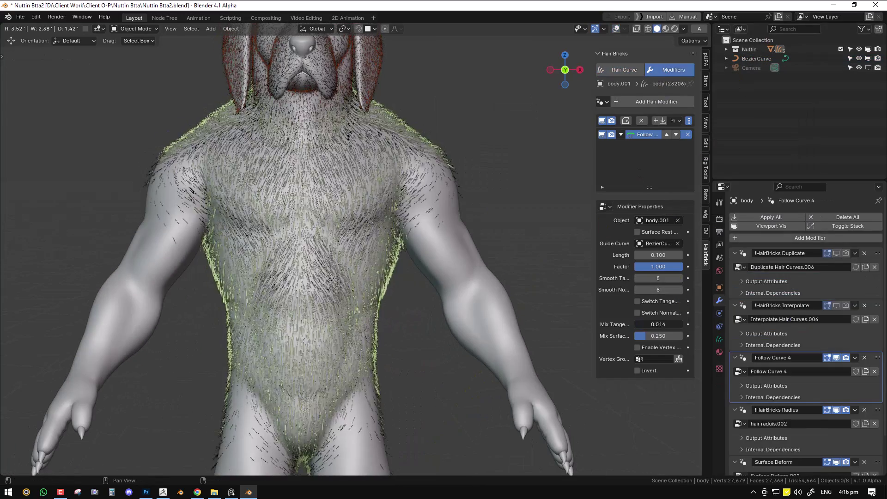
- Turn on interpolated children for the body hair with density 100 and viewport amount 1, limited to the body vertex group
click(611, 193)
mouse_move(424, 251)
middle_down()
mouse_move(340, 210)
mouse_move(424, 264)
middle_up()
scroll(429, 231, up, 4)
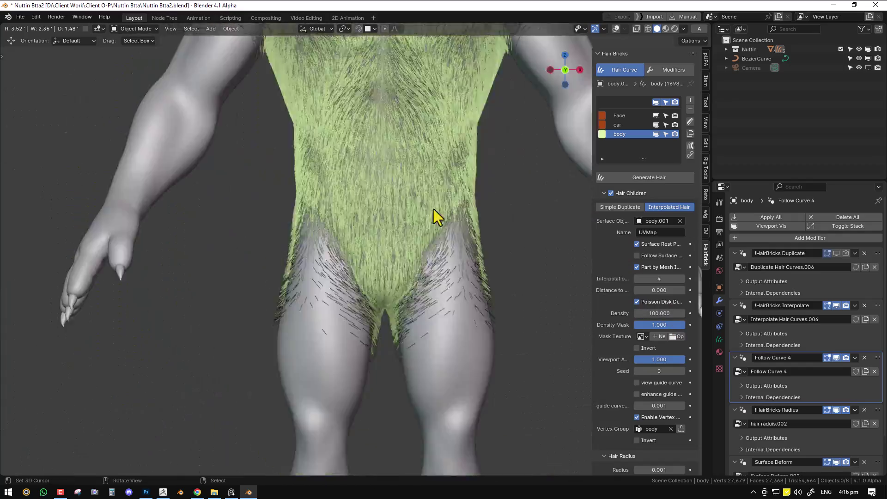
middle_drag(436, 194, 587, 120)
- Try a selection and deletion around the hips and upper thighs, and return to Object Mode with the body mesh selected
click(420, 240)
mouse_move(328, 230)
mouse_down()
mouse_move(321, 300)
mouse_move(416, 356)
mouse_up()
mouse_move(416, 357)
middle_down()
mouse_move(253, 280)
mouse_move(390, 300)
mouse_move(446, 174)
mouse_move(357, 297)
mouse_move(453, 279)
middle_up()
scroll(337, 317, down, 5)
key(x)
click(462, 200)
middle_drag(316, 289, 352, 388)
scroll(466, 319, up, 3)
middle_drag(467, 318, 469, 259)
key(ctrl+Tab)
click(416, 272)
scroll(381, 233, up, 3)
click(381, 232)
- Set the body hair's interpolated children density to 150
click(667, 314)
text(25)
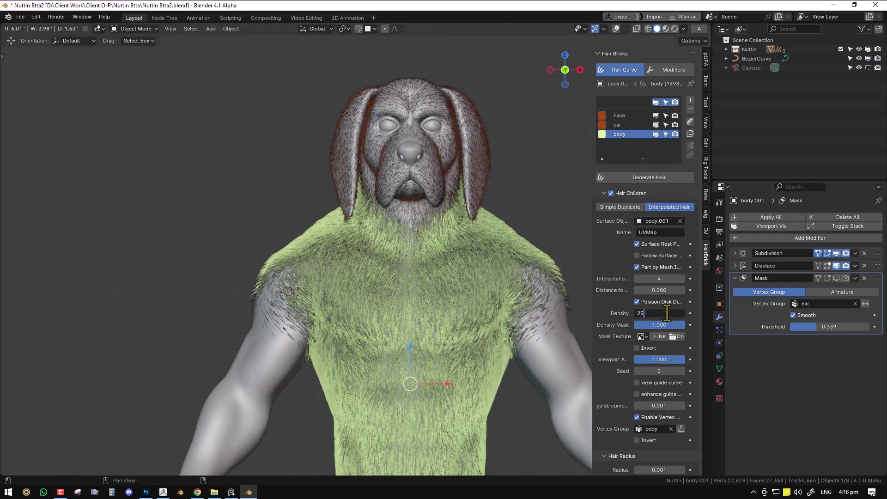
text(0)
key(Return)
scroll(481, 326, up, 2)
scroll(673, 309, down, 3)
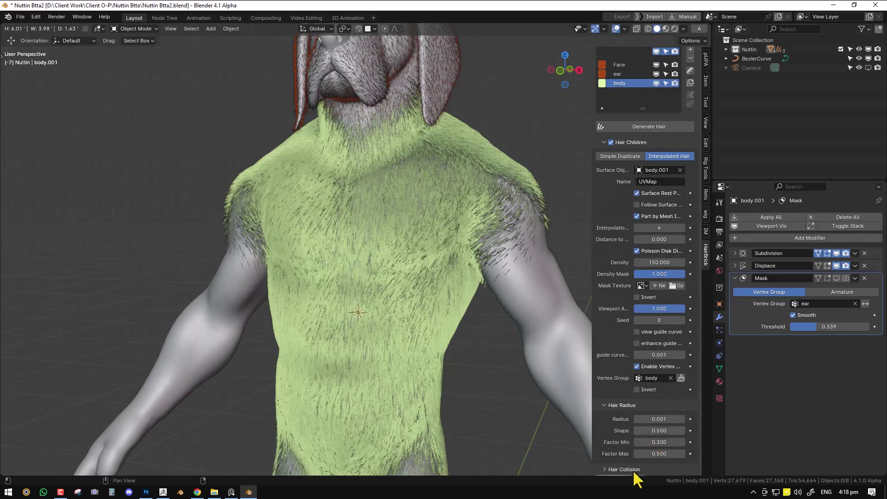
- Add a Frizz modifier to the body hair with factor 0.2 and view the character through the camera
click(674, 69)
click(657, 102)
click(601, 160)
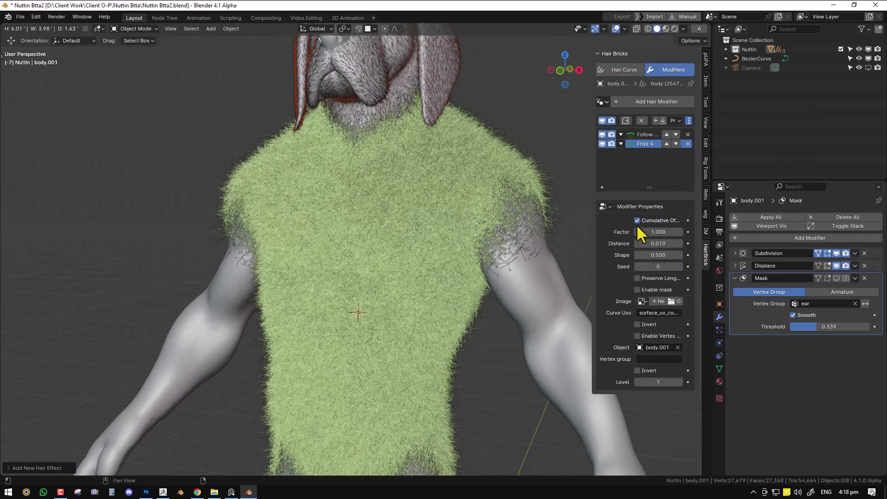
click(662, 234)
text(.2)
key(Return)
key(KP_0)
middle_drag(430, 217, 481, 118)
key(q)
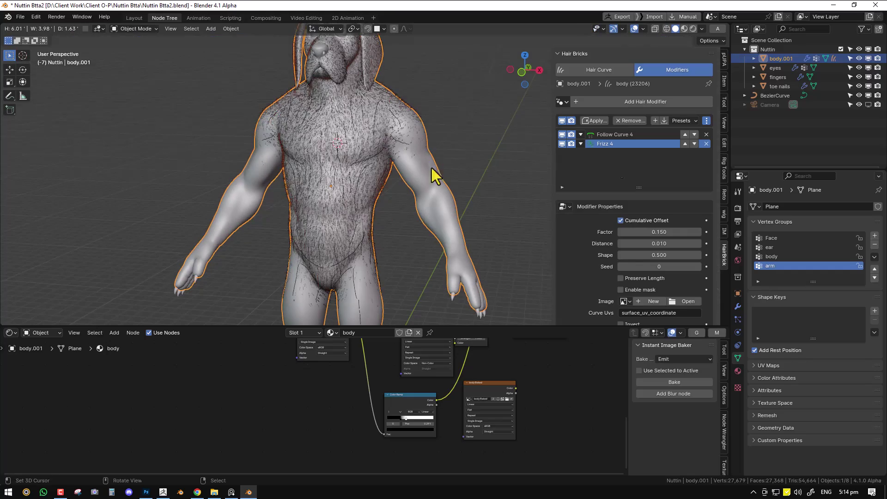
- Generate arm guide hairs from the arm vertex group
click(639, 177)
click(634, 177)
scroll(676, 262, down, 5)
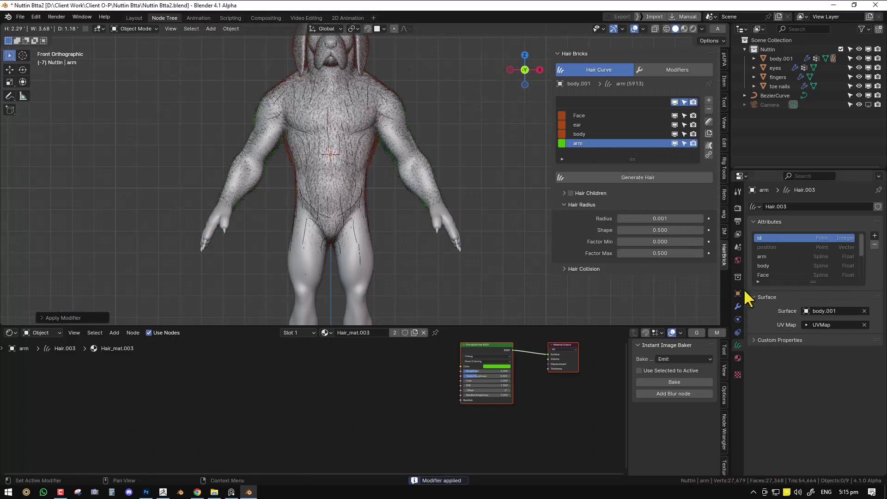
- Hide the face and ear hair in the viewport and draw surface guide curves down the arm to the wrist
click(830, 293)
click(464, 224)
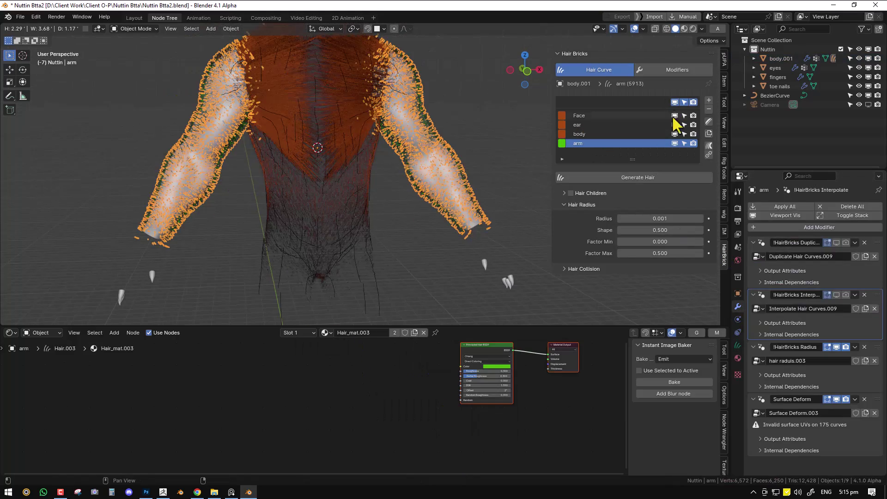
click(438, 198)
click(455, 212)
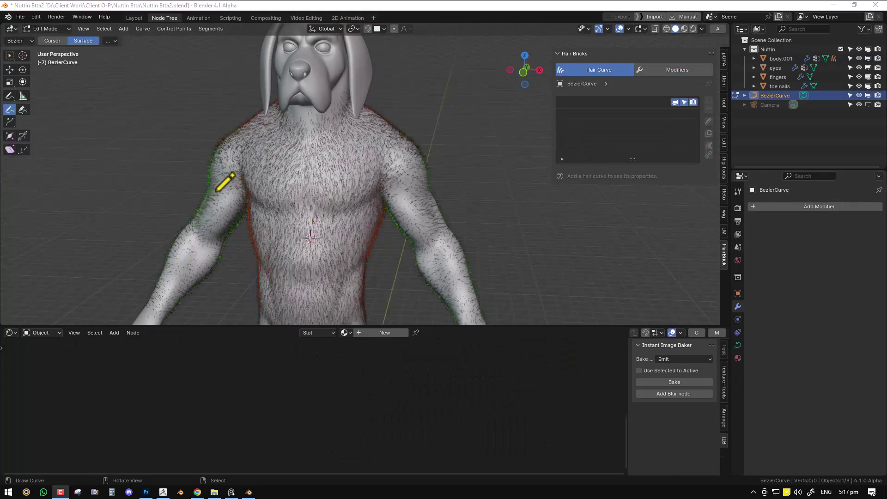
click(681, 69)
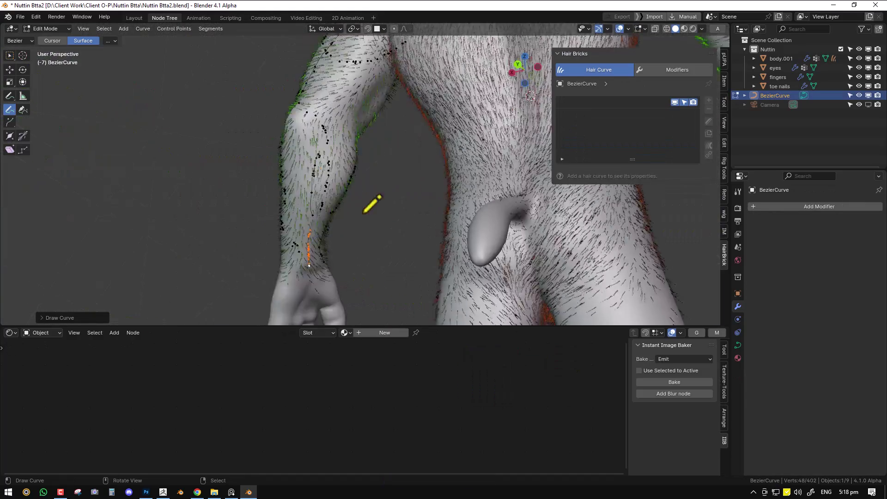
middle_drag(373, 204, 383, 137)
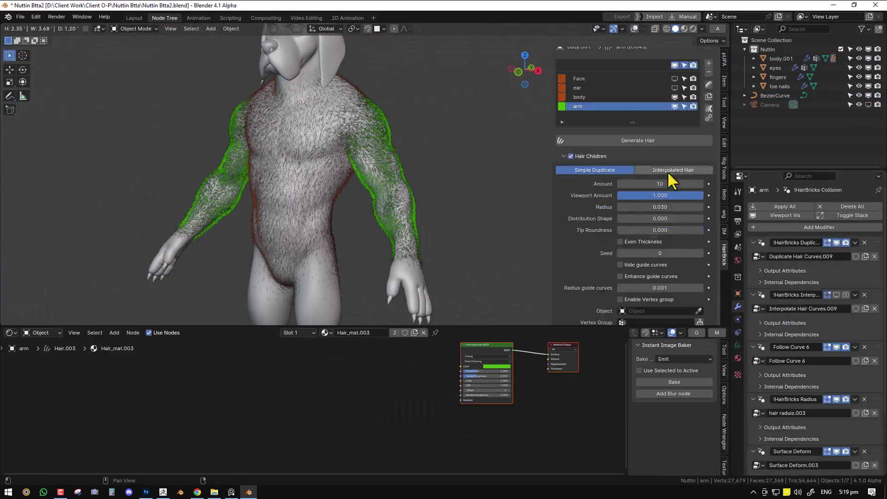
- Switch the arm hair to interpolated children with density 150 and set its Follow Curve Mix Tangent-Normal to 0.4
click(671, 171)
scroll(647, 185, down, 5)
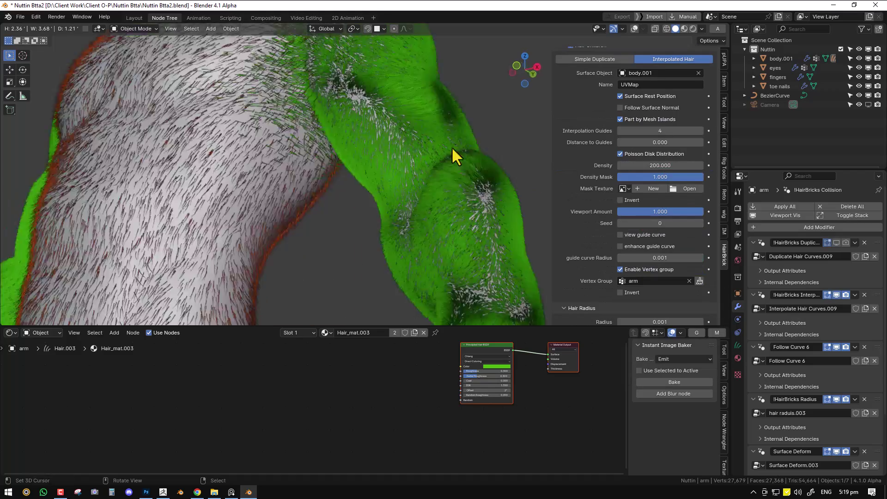
text(150)
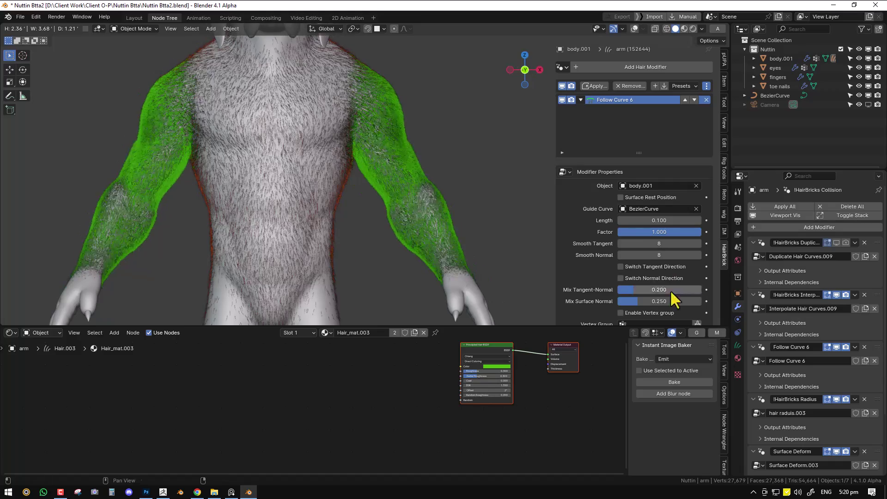
click(666, 290)
text(0.2)
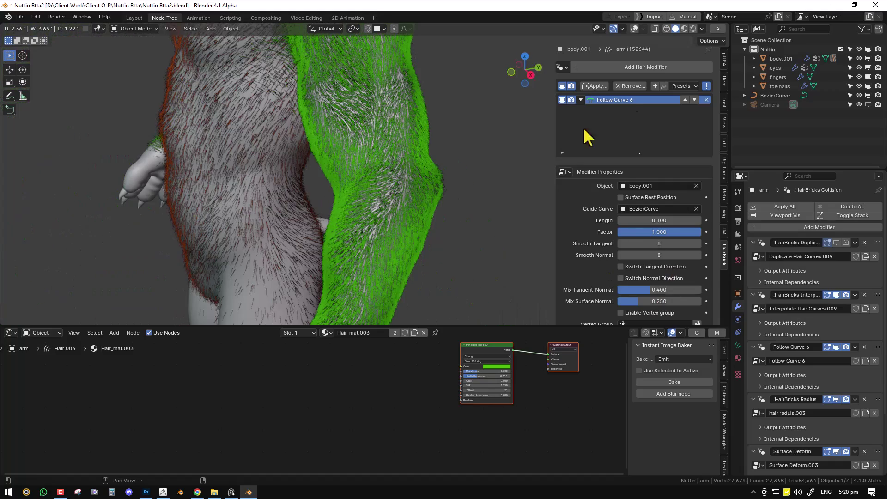
- Add a Frizz modifier with factor 0.25 to the arm hair and link the body hair's material to it
click(646, 67)
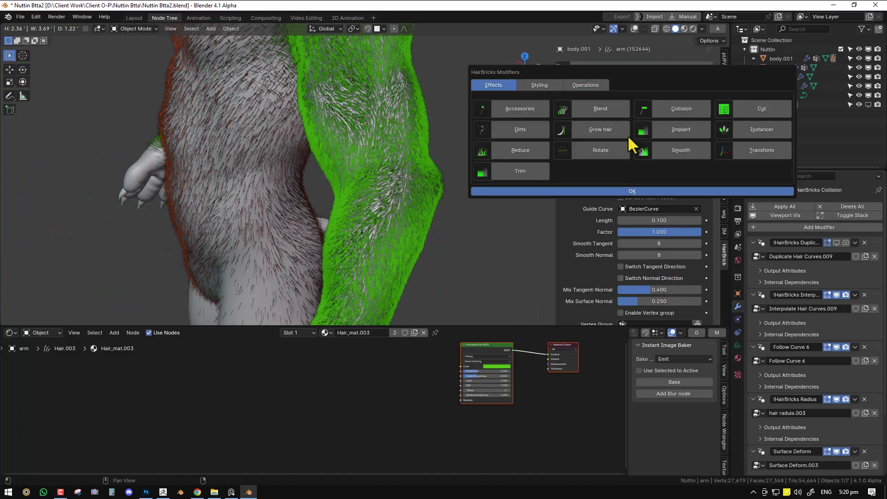
click(677, 198)
text(.12)
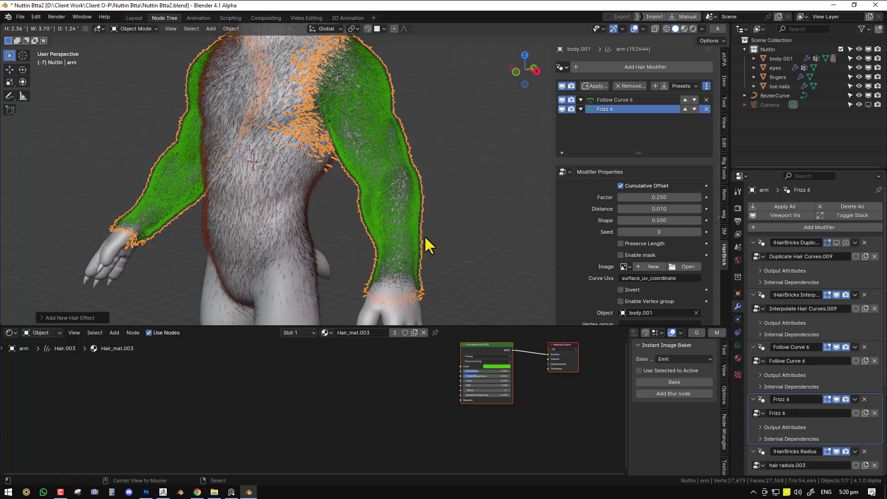
key(ctrl+l)
click(315, 187)
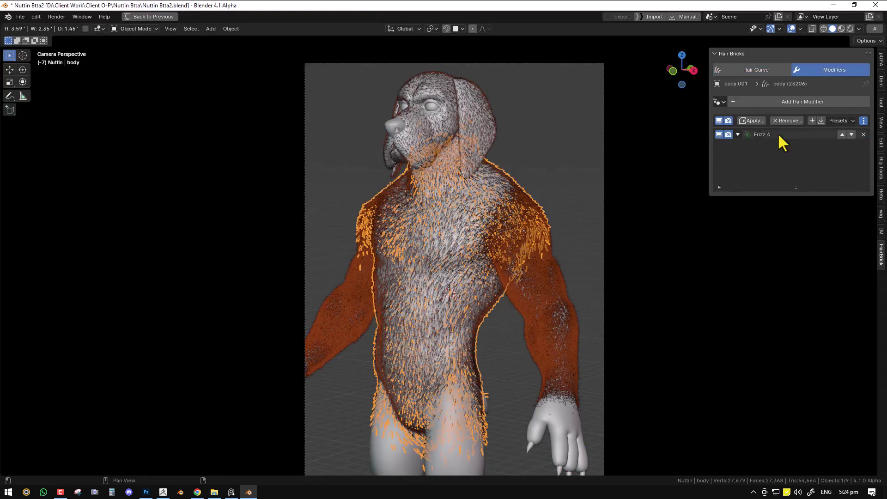
- Turn on Hair Children for the body and arm hair
click(782, 142)
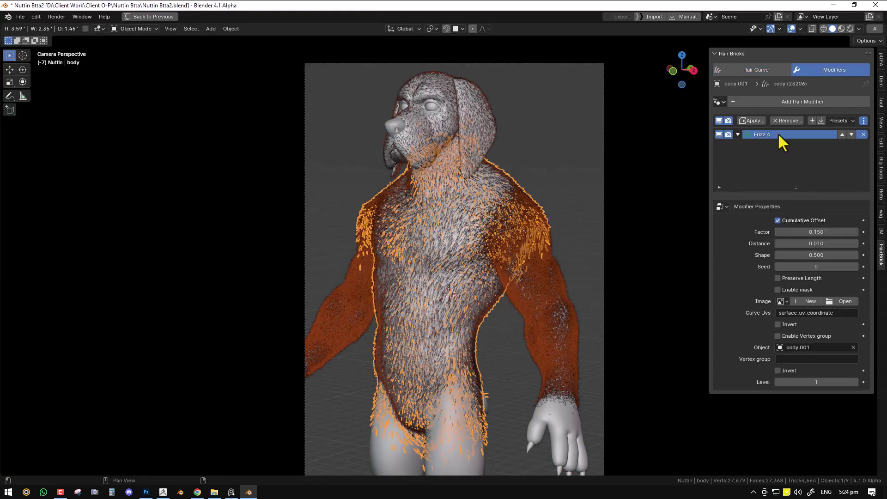
click(747, 193)
click(746, 193)
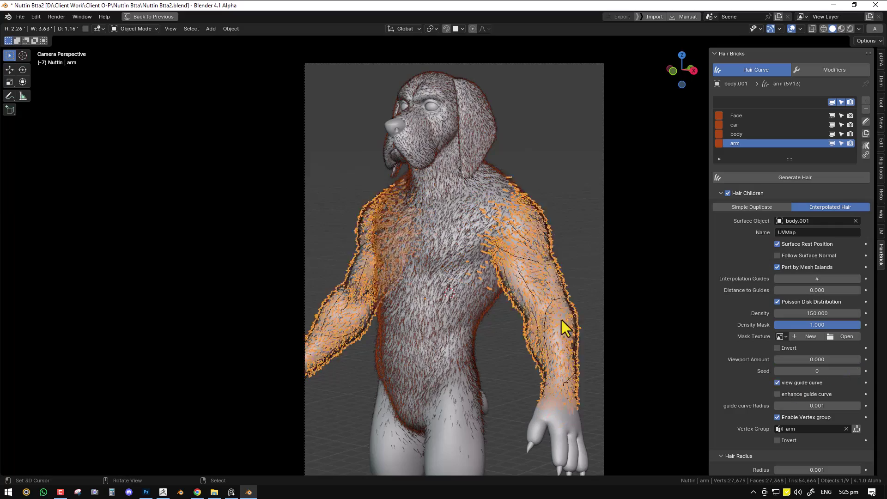
- Save the file and render the furry character through the camera
click(537, 264)
key(ctrl+s)
key(F12)
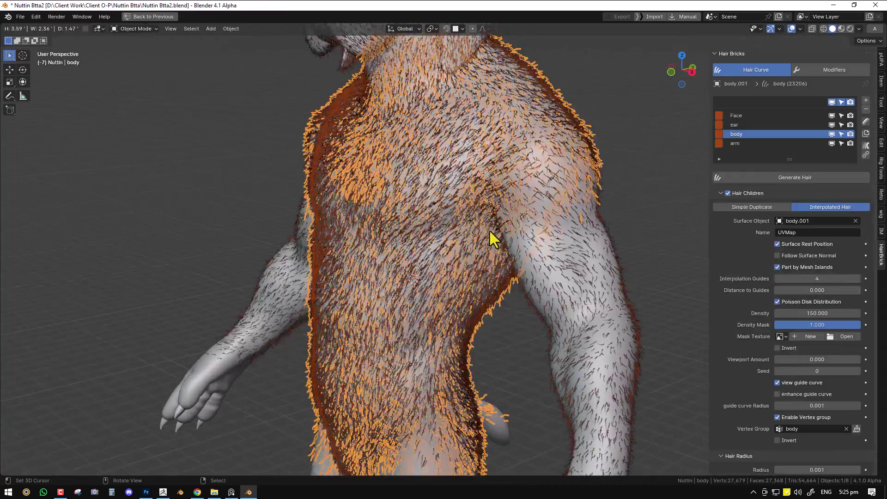
- Put the body hair into Sculpt Mode with the area around the armpit in view
middle_drag(489, 229, 620, 241)
key(ctrl+Tab)
click(595, 203)
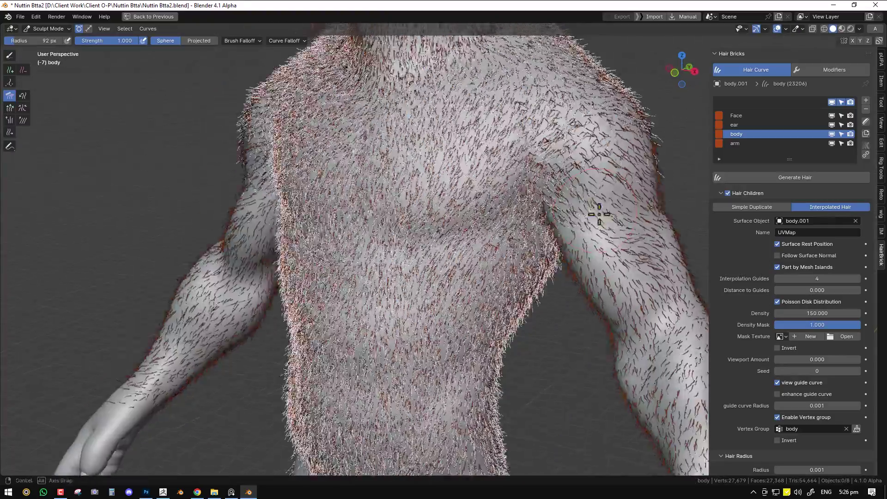